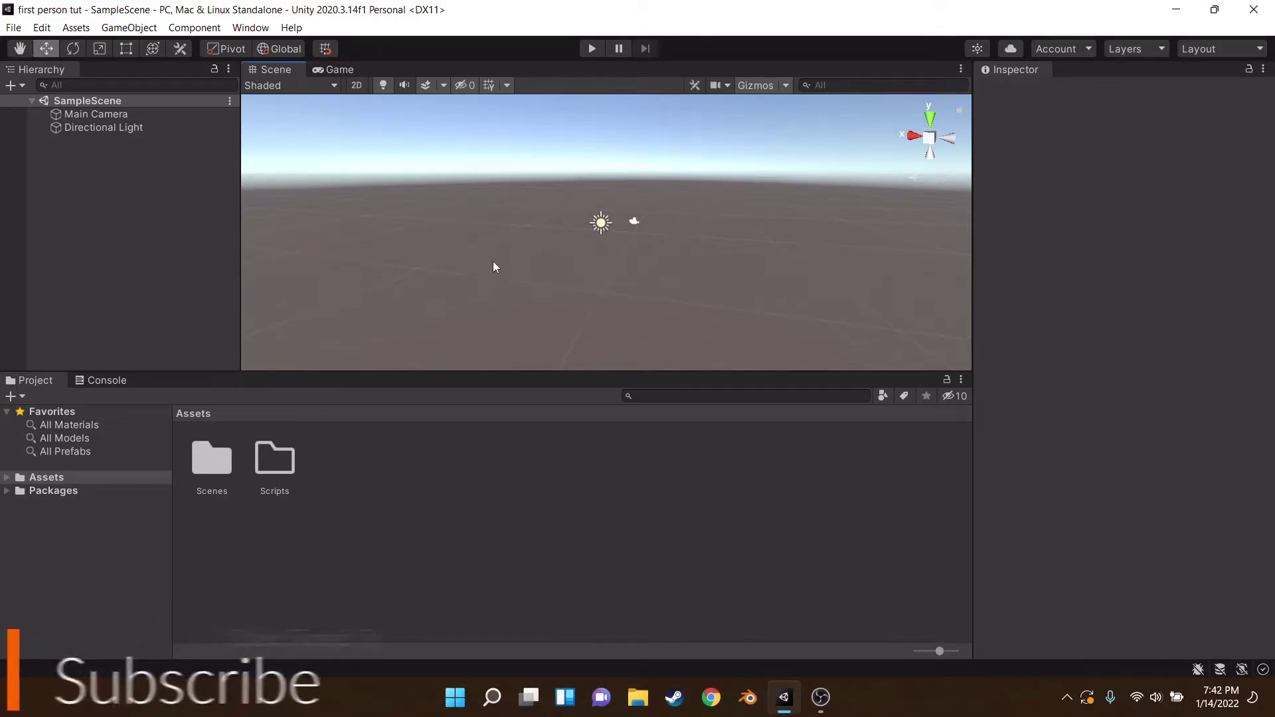
Step: Add a plane to the scene and name it Ground
{"action": "right_click_drag", "start_coordinate": [516, 265], "coordinate": [413, 266]}
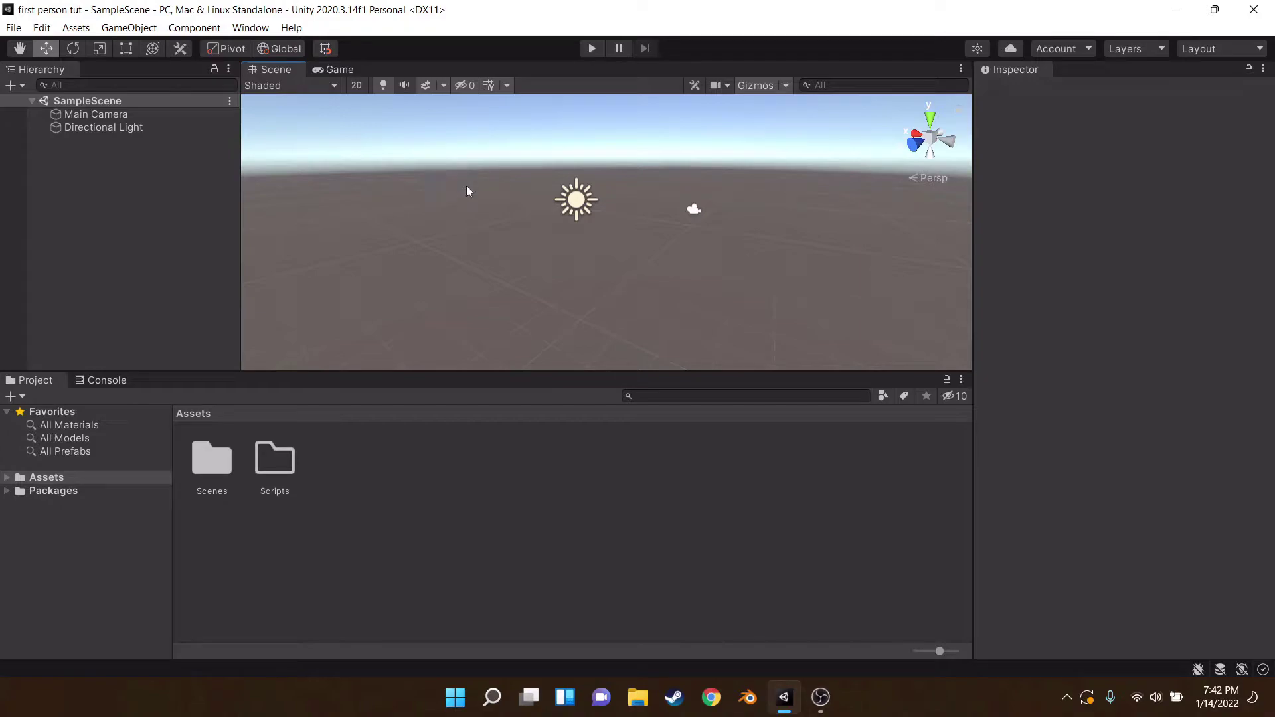
{"action": "right_click_drag", "start_coordinate": [467, 188], "coordinate": [519, 244]}
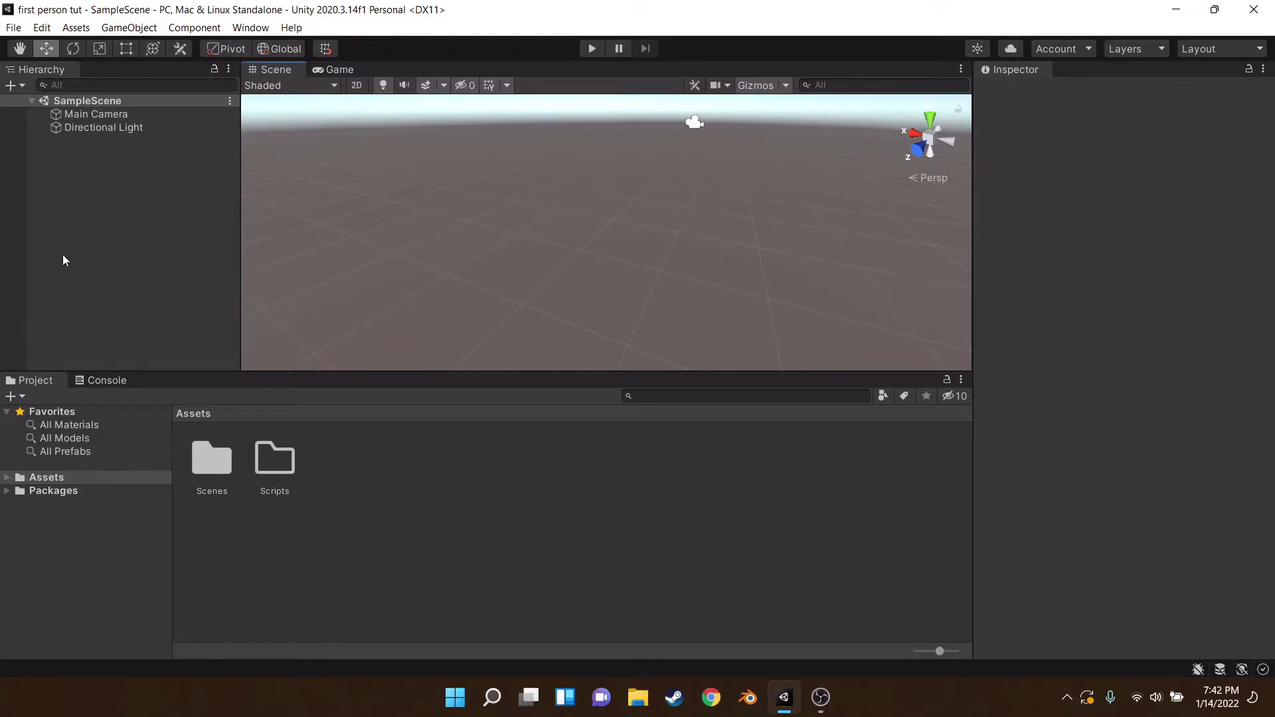
{"action": "right_click_drag", "start_coordinate": [581, 261], "coordinate": [603, 273]}
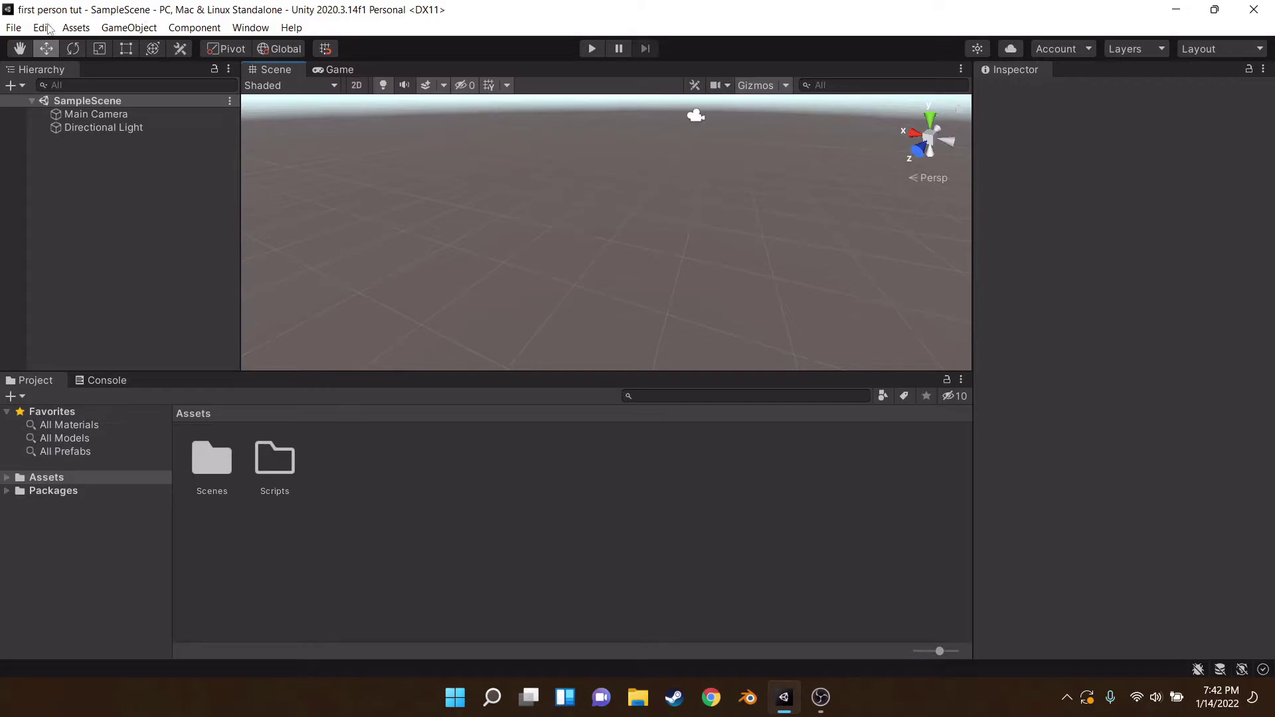
{"action": "left_click", "coordinate": [126, 27]}
{"action": "mouse_move", "coordinate": [213, 97]}
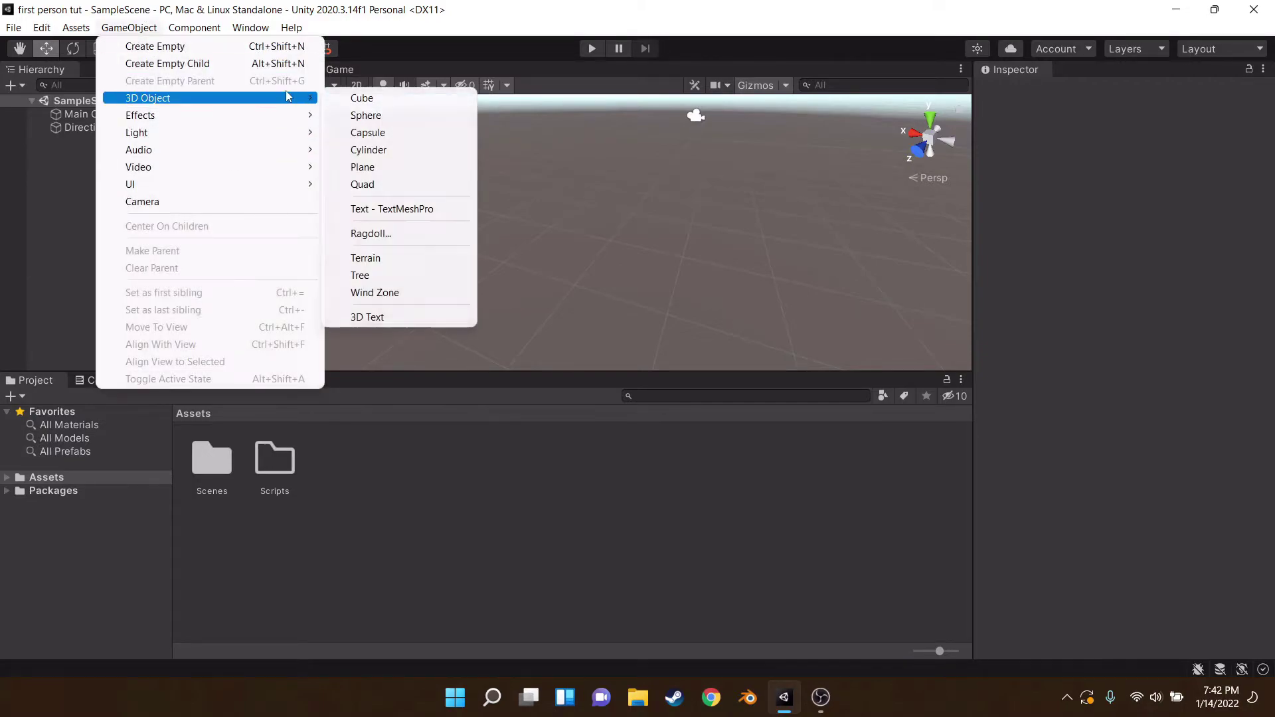
{"action": "left_click", "coordinate": [389, 166]}
{"action": "type", "text": "Ground"}
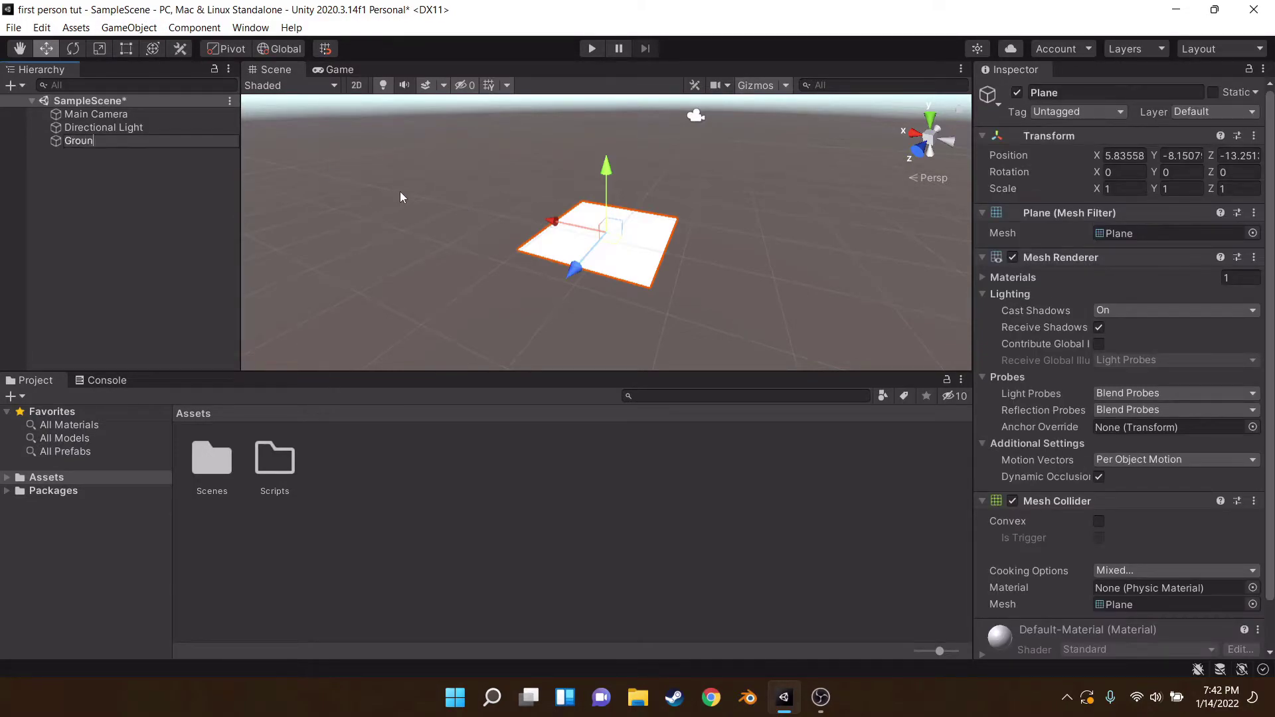
{"action": "key", "text": "Return"}
Step: Define User Layer 3 as Ground and assign that layer to the Ground plane
{"action": "right_click_drag", "start_coordinate": [456, 212], "coordinate": [456, 223]}
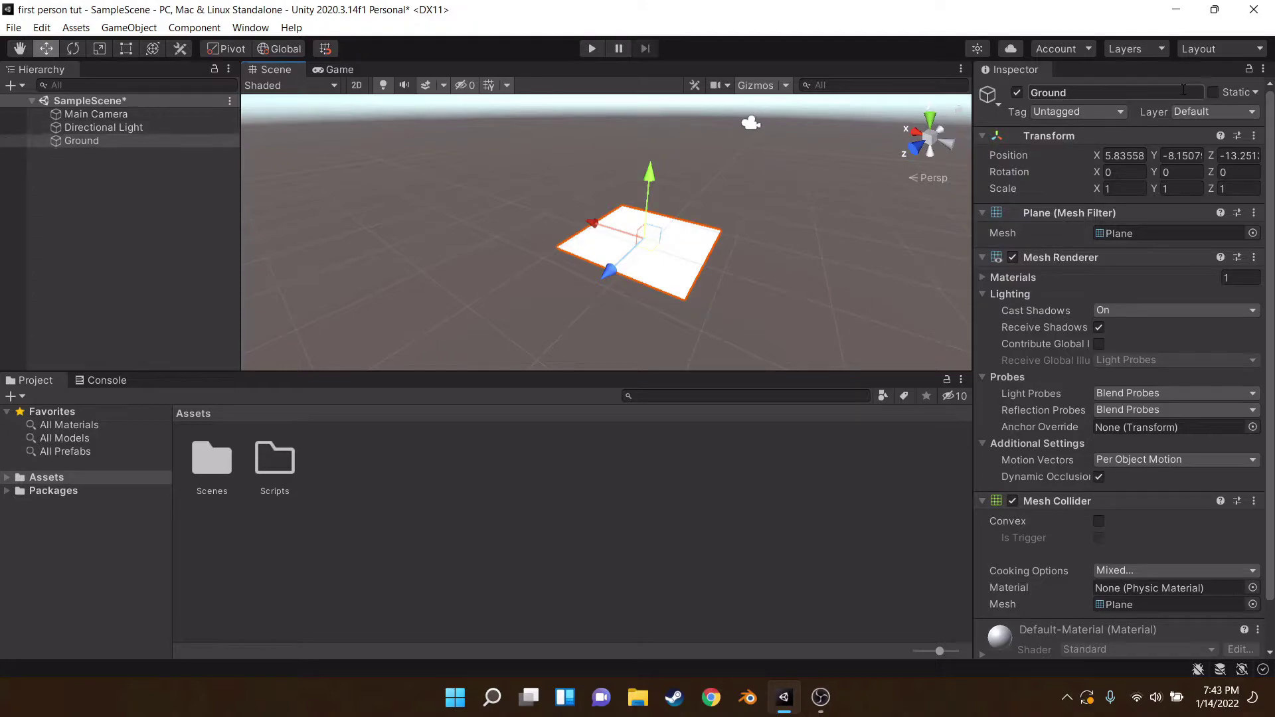
{"action": "left_click", "coordinate": [1189, 113]}
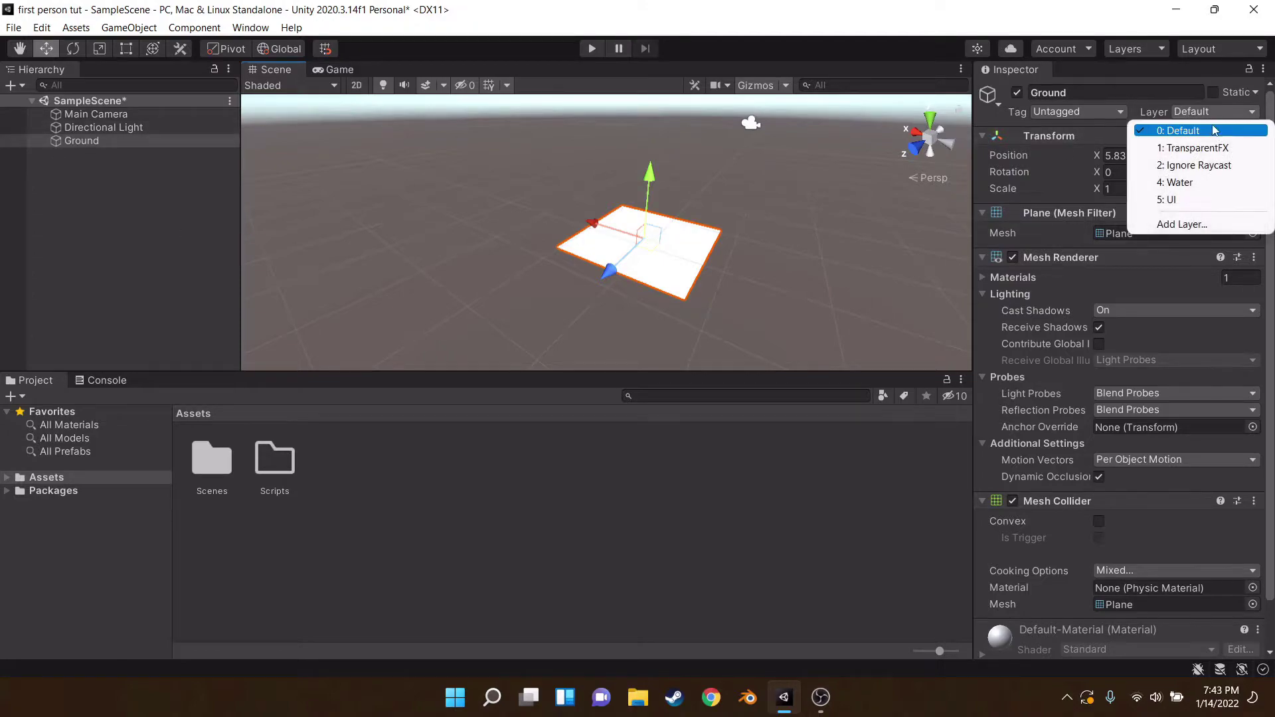
{"action": "left_click", "coordinate": [1188, 224]}
{"action": "left_click", "coordinate": [1116, 240]}
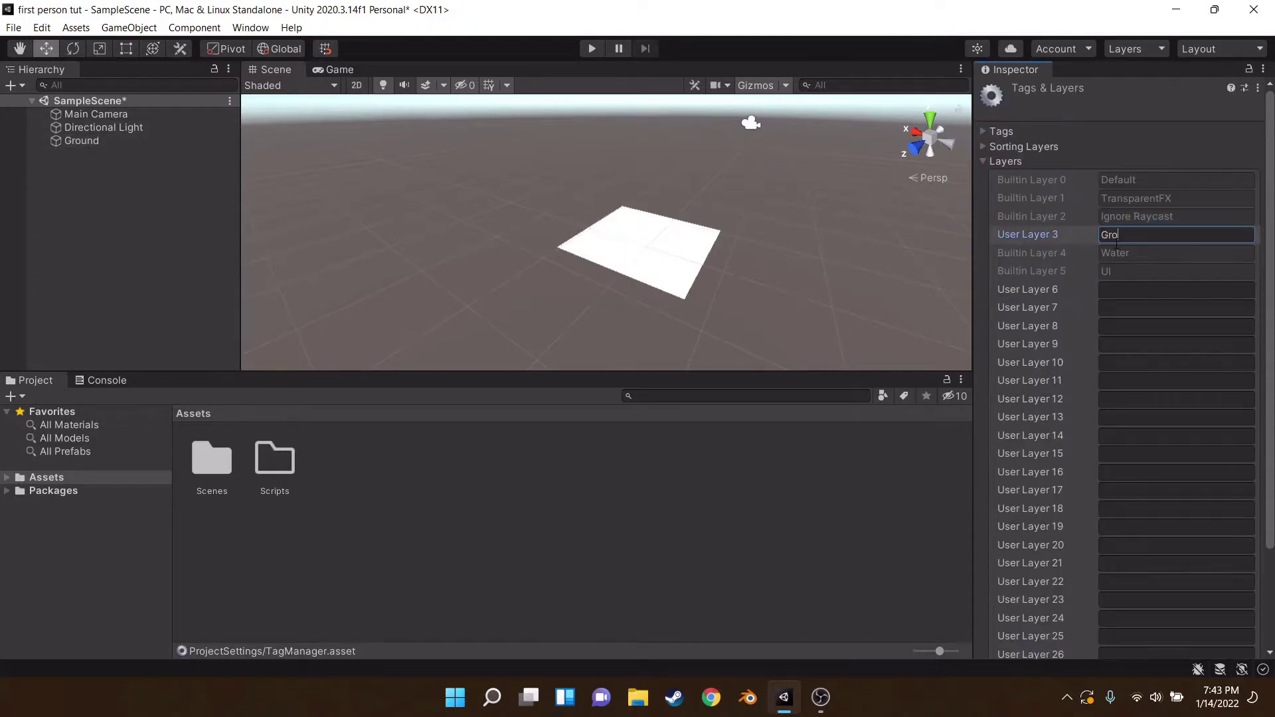
{"action": "left_click", "coordinate": [81, 140]}
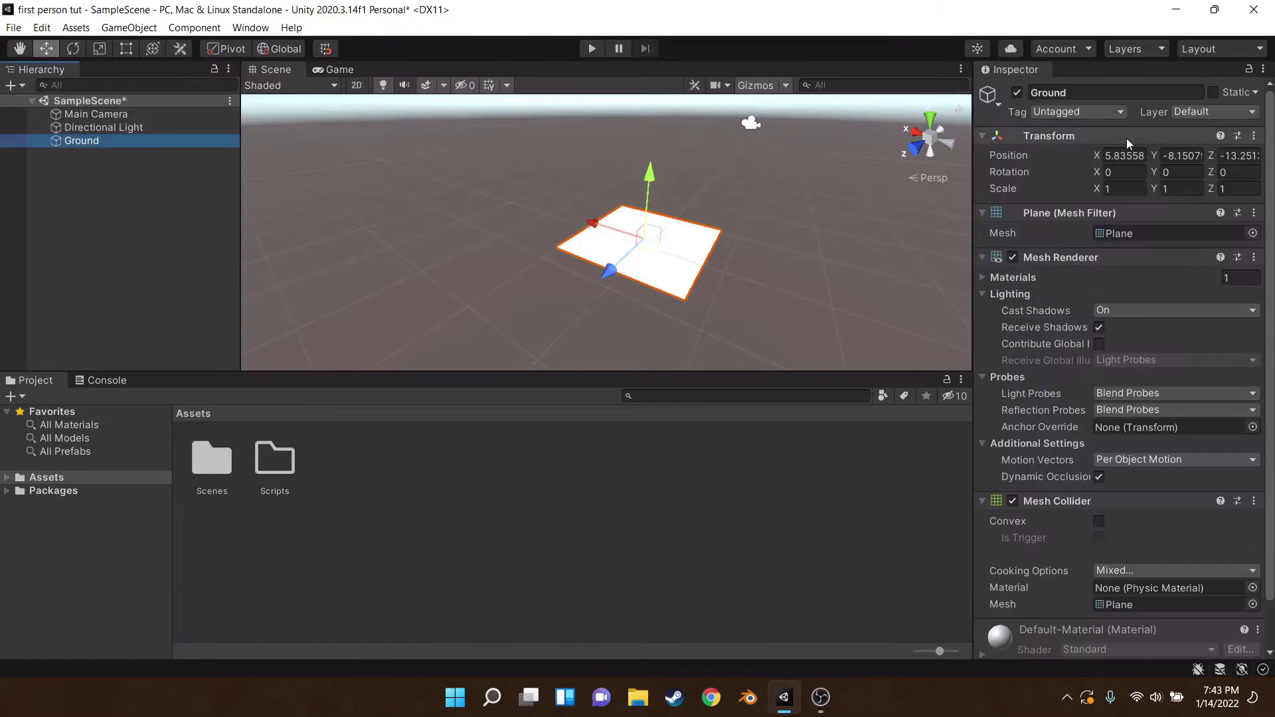
{"action": "left_click", "coordinate": [1192, 113]}
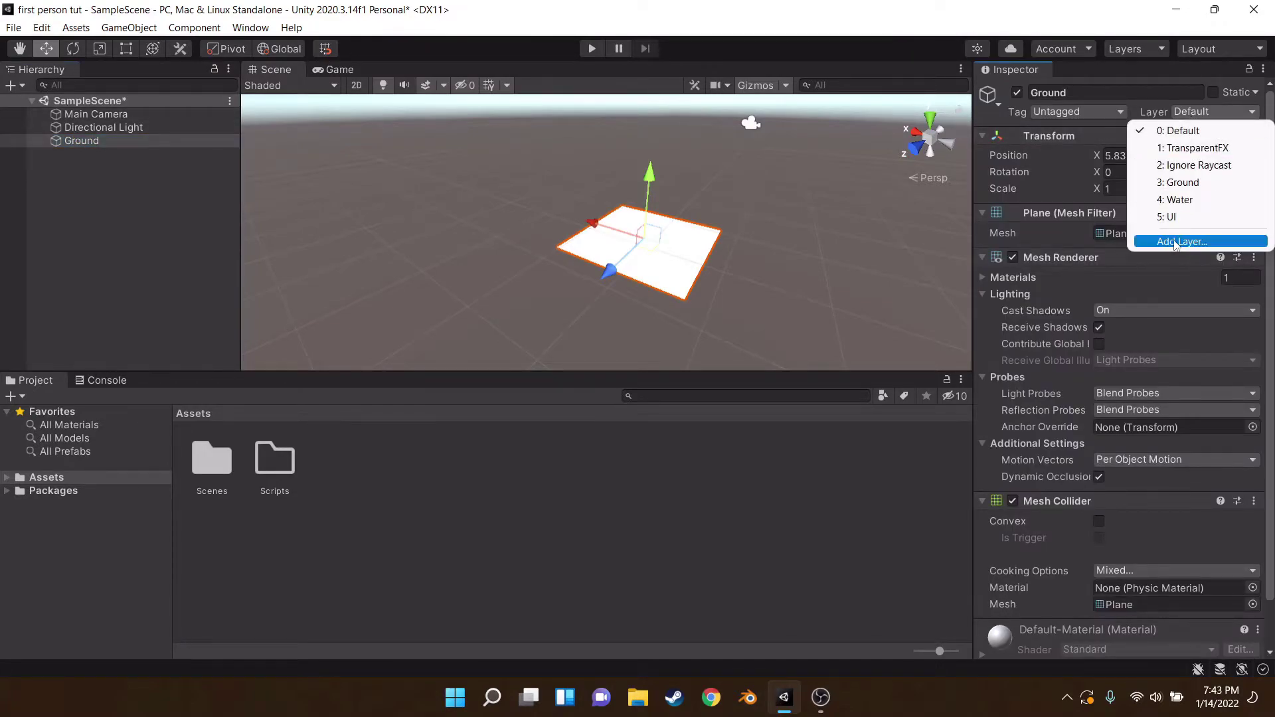
{"action": "left_click", "coordinate": [1176, 180]}
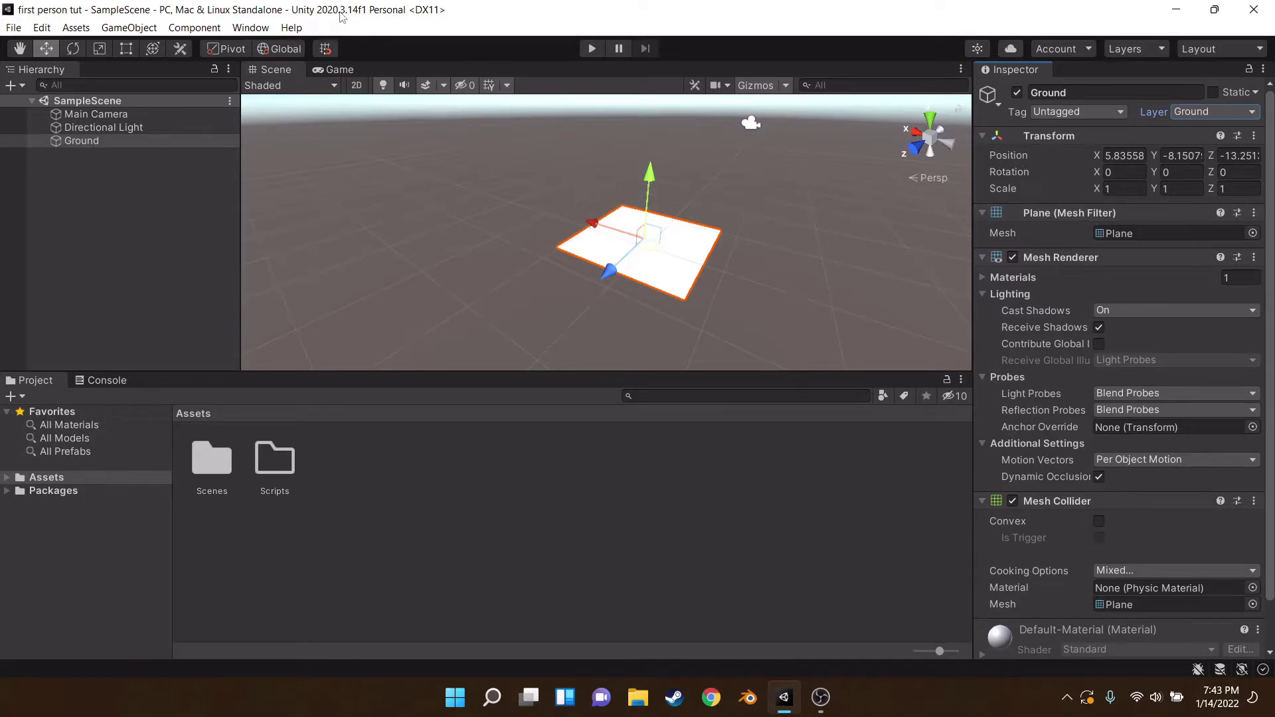
Step: Set the Ground plane's position to 0 on the X, Y and Z axes
{"action": "right_click_drag", "start_coordinate": [525, 161], "coordinate": [548, 235]}
{"action": "type", "text": "0"}
{"action": "key", "text": "Tab"}
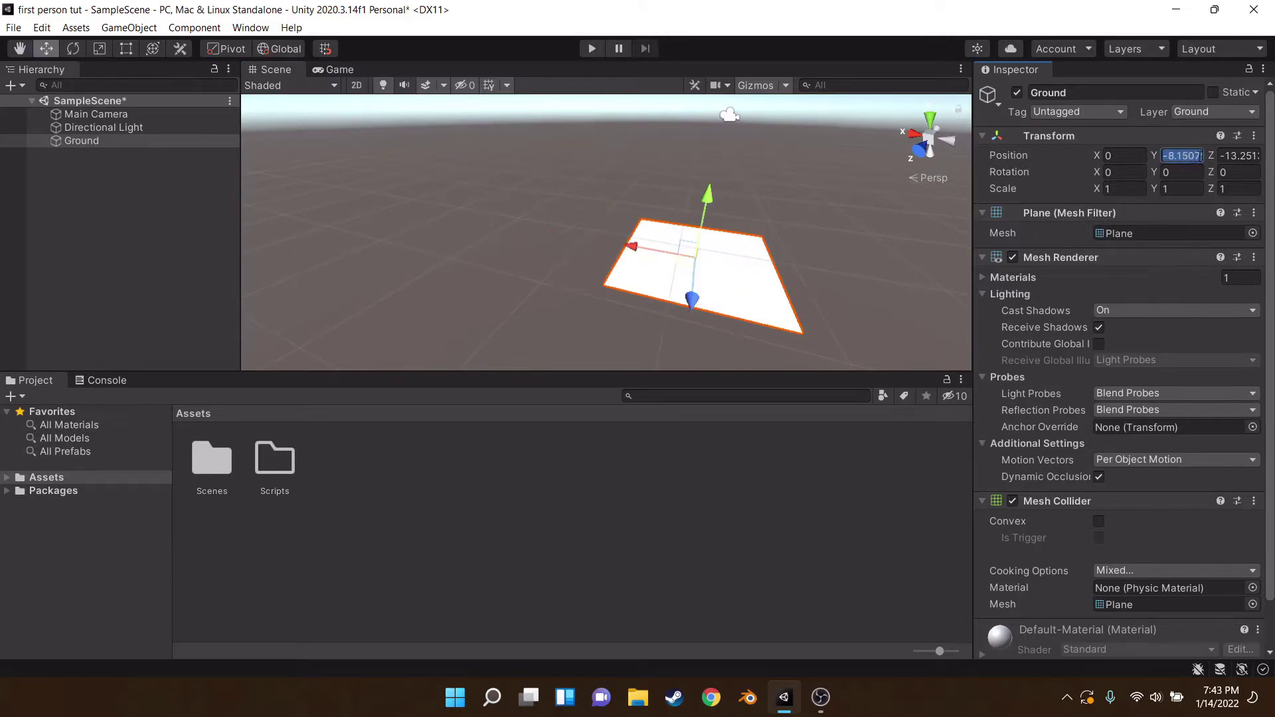
{"action": "type", "text": "0"}
{"action": "key", "text": "Tab"}
{"action": "type", "text": "0"}
{"action": "right_click_drag", "start_coordinate": [747, 222], "coordinate": [653, 307]}
{"action": "key", "text": "s"}
{"action": "right_click", "coordinate": [464, 243]}
{"action": "right_click_drag", "start_coordinate": [351, 256], "coordinate": [356, 214]}
Step: Create a folder named Materials in the project's Assets
{"action": "right_click", "coordinate": [342, 532]}
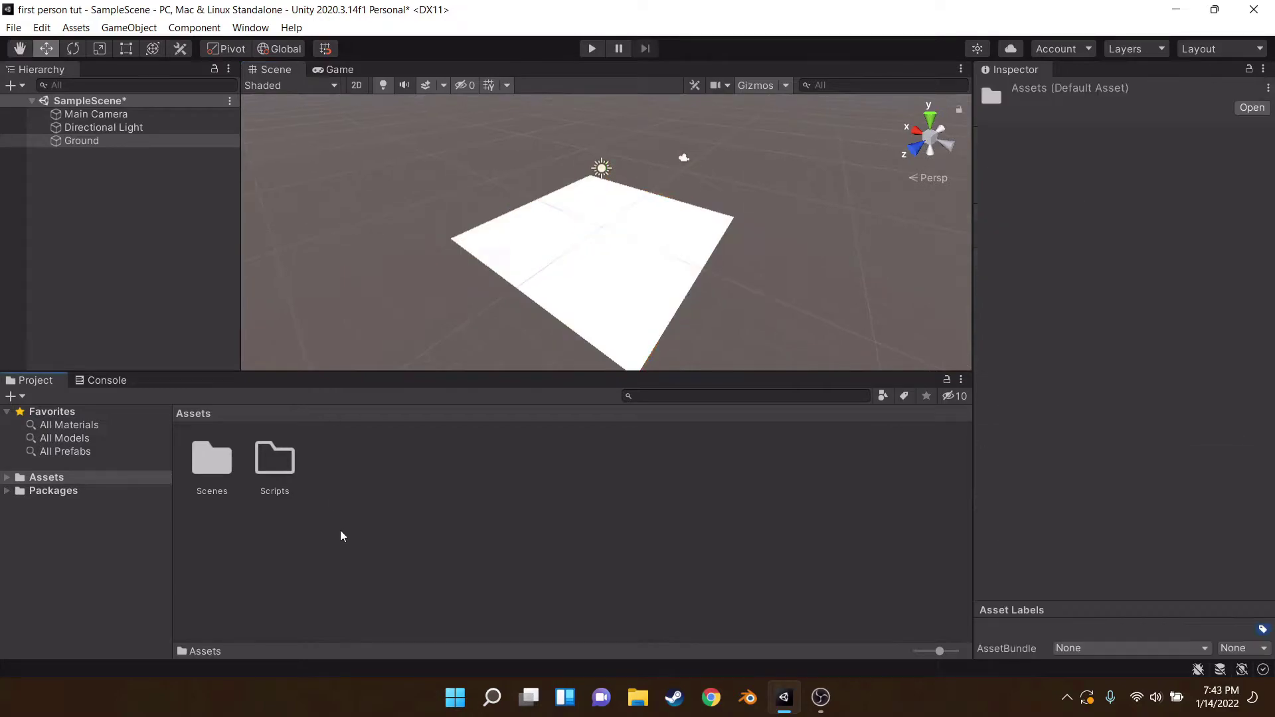
{"action": "mouse_move", "coordinate": [385, 99]}
{"action": "left_click", "coordinate": [649, 58]}
{"action": "type", "text": "Ma"}
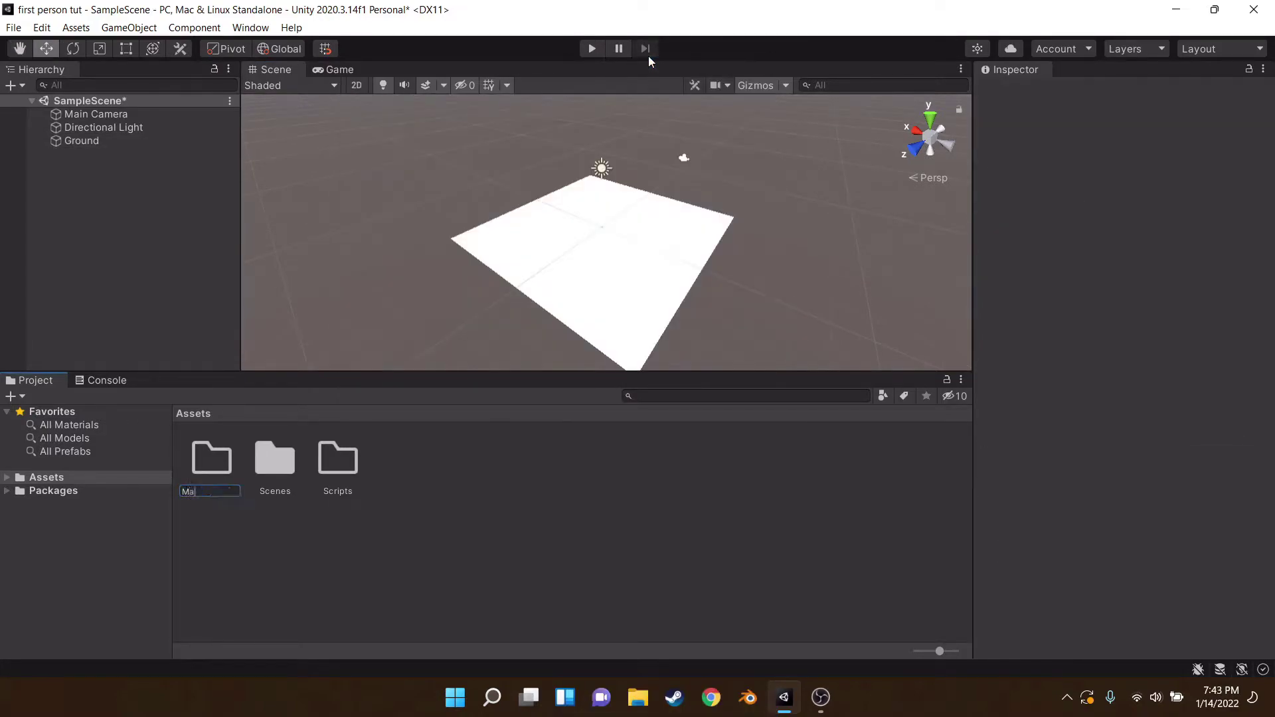
{"action": "type", "text": "terials"}
{"action": "key", "text": "Return"}
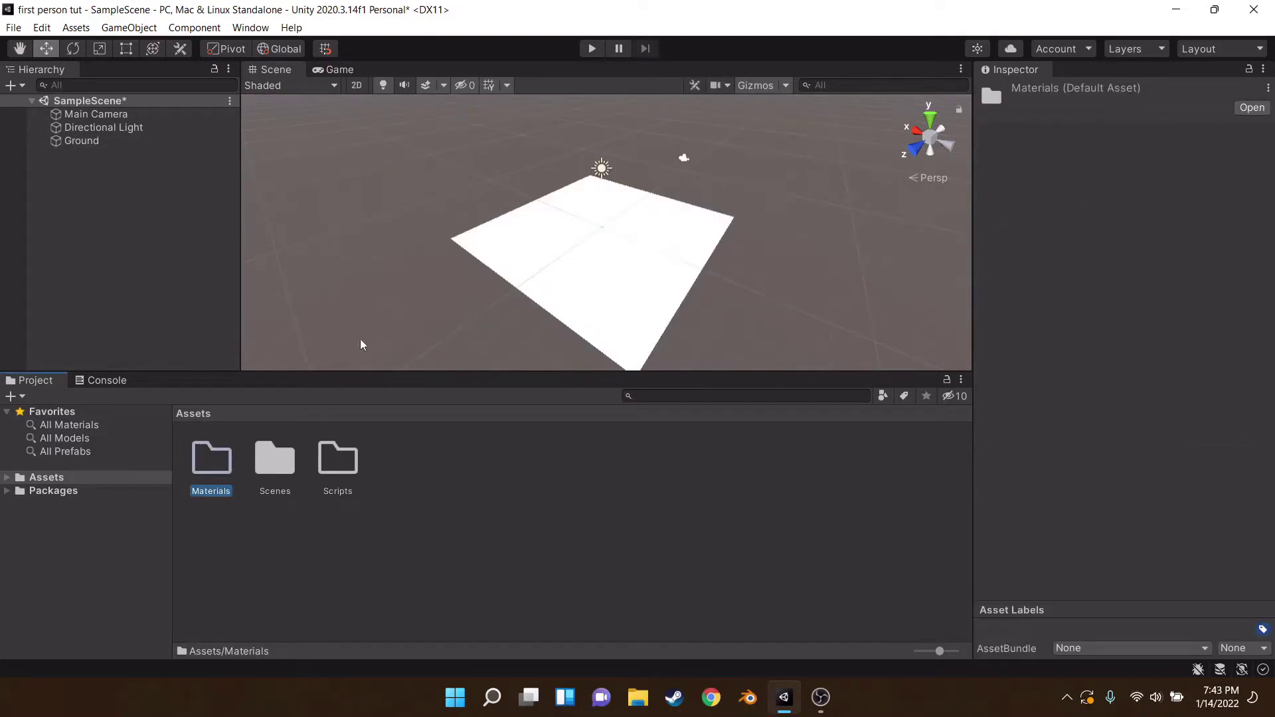
Step: Create a material named Ground inside the Materials folder
{"action": "double_click", "coordinate": [216, 465]}
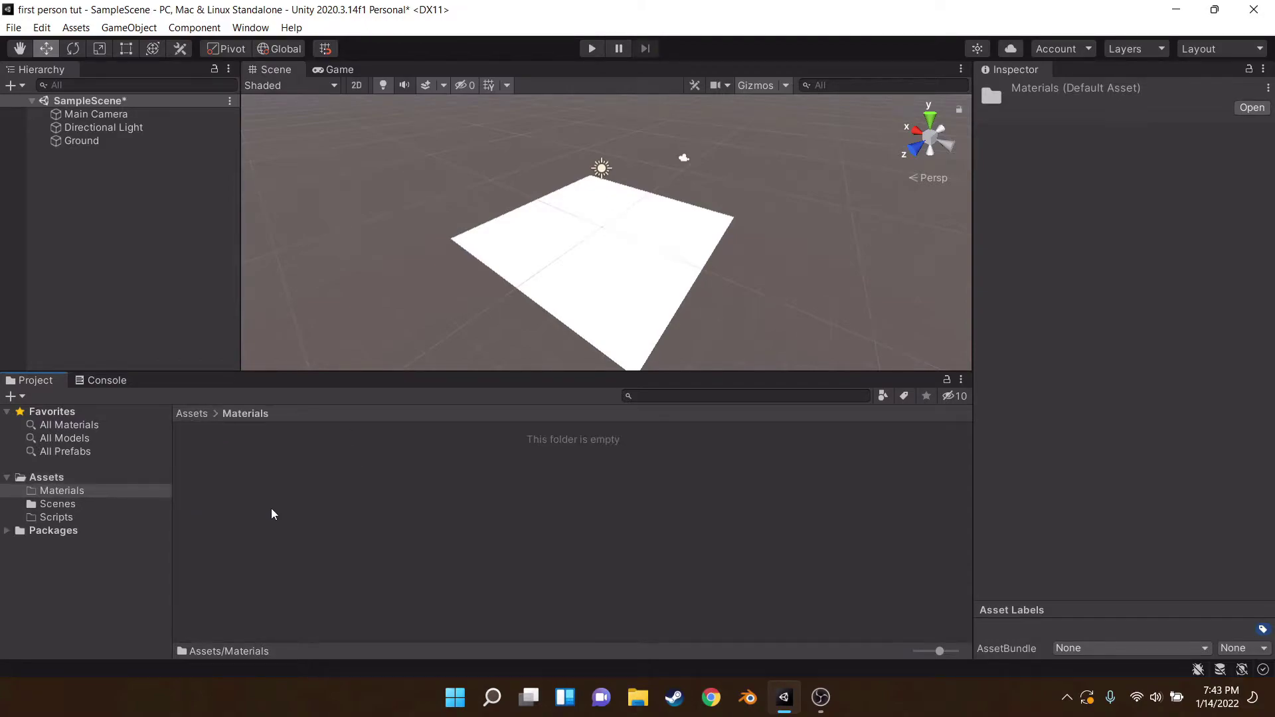
{"action": "right_click", "coordinate": [271, 514]}
{"action": "mouse_move", "coordinate": [306, 77]}
{"action": "left_click", "coordinate": [559, 353]}
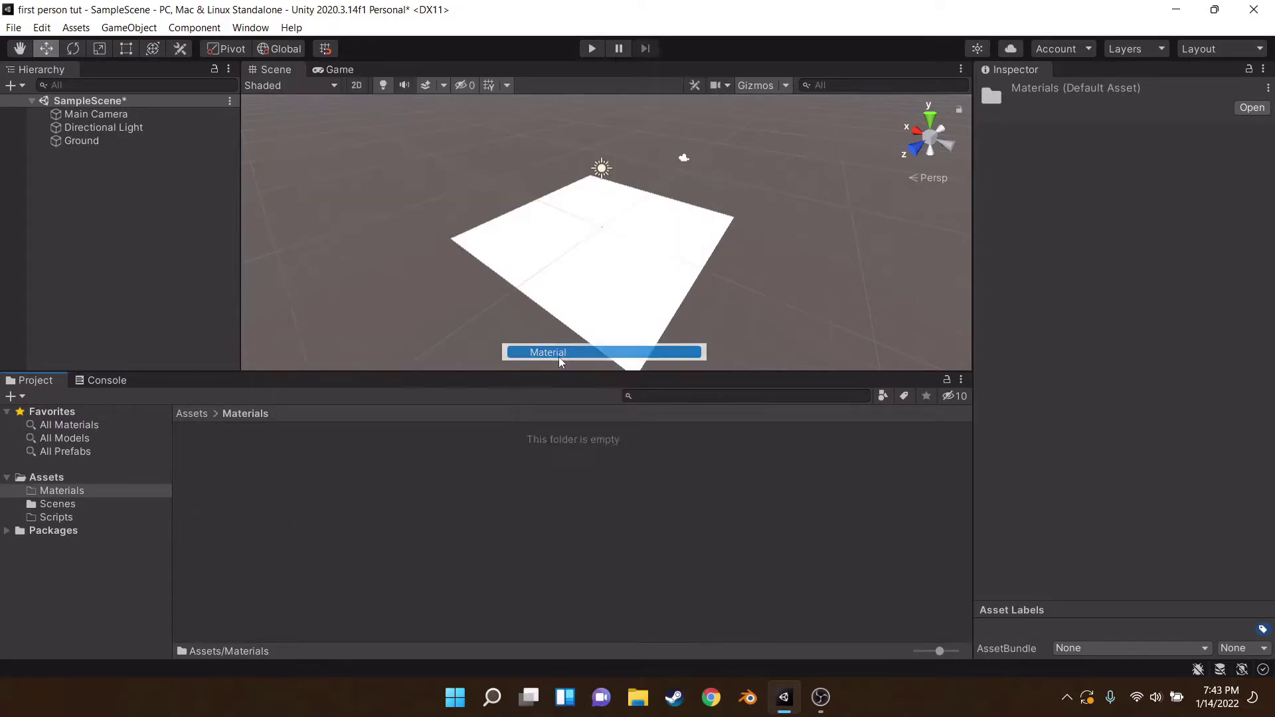
{"action": "type", "text": "Ground"}
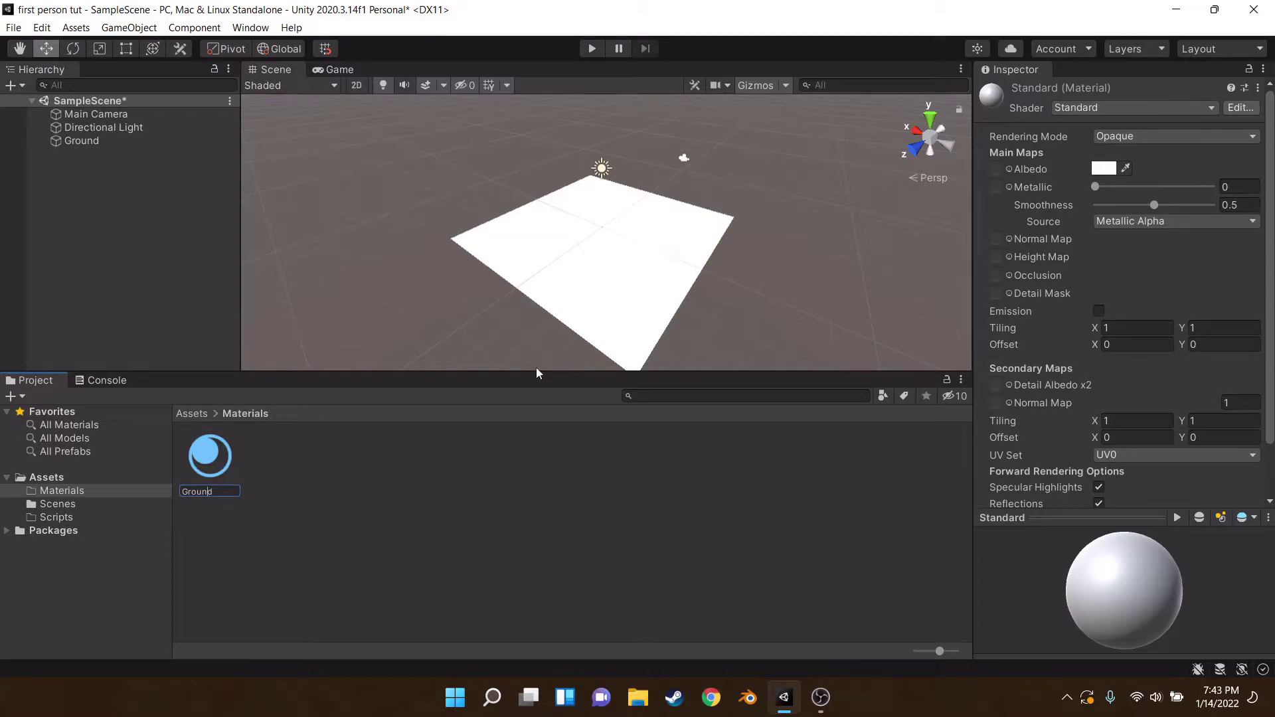
{"action": "key", "text": "Return"}
Step: Create two more materials in the Materials folder, named Box1 and Box
{"action": "right_click", "coordinate": [303, 477]}
{"action": "mouse_move", "coordinate": [490, 45]}
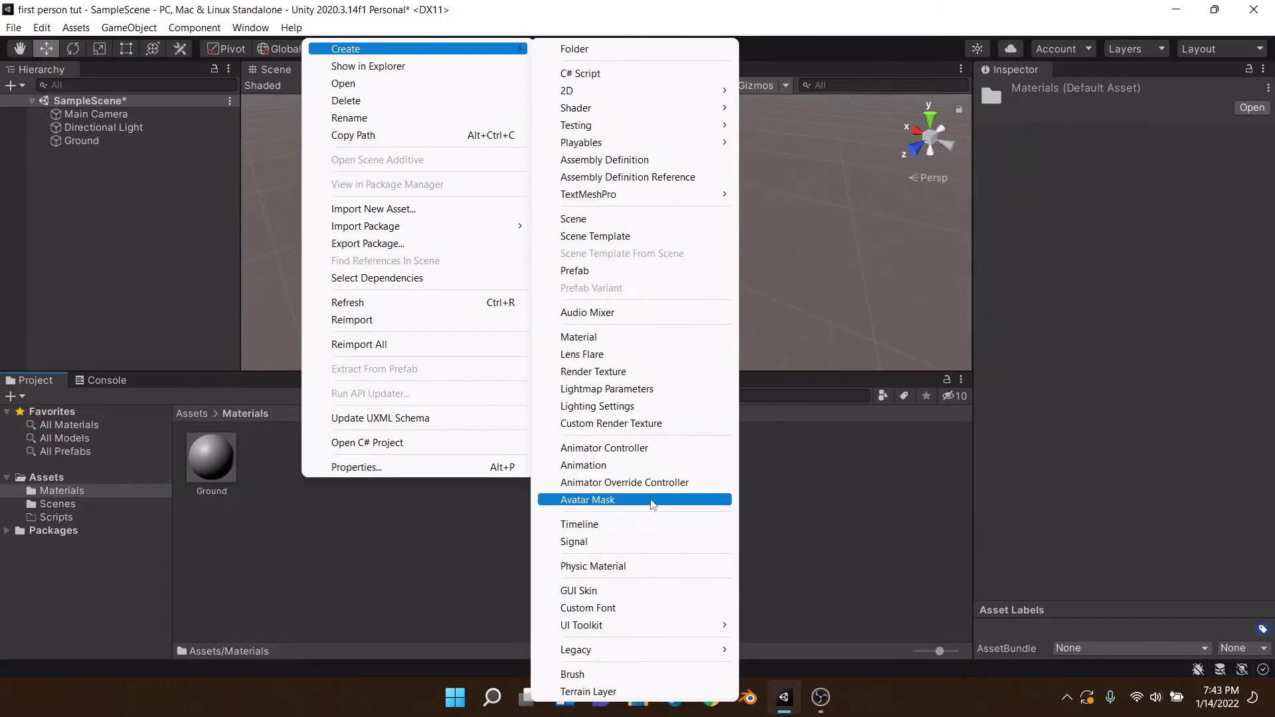
{"action": "left_click", "coordinate": [573, 334]}
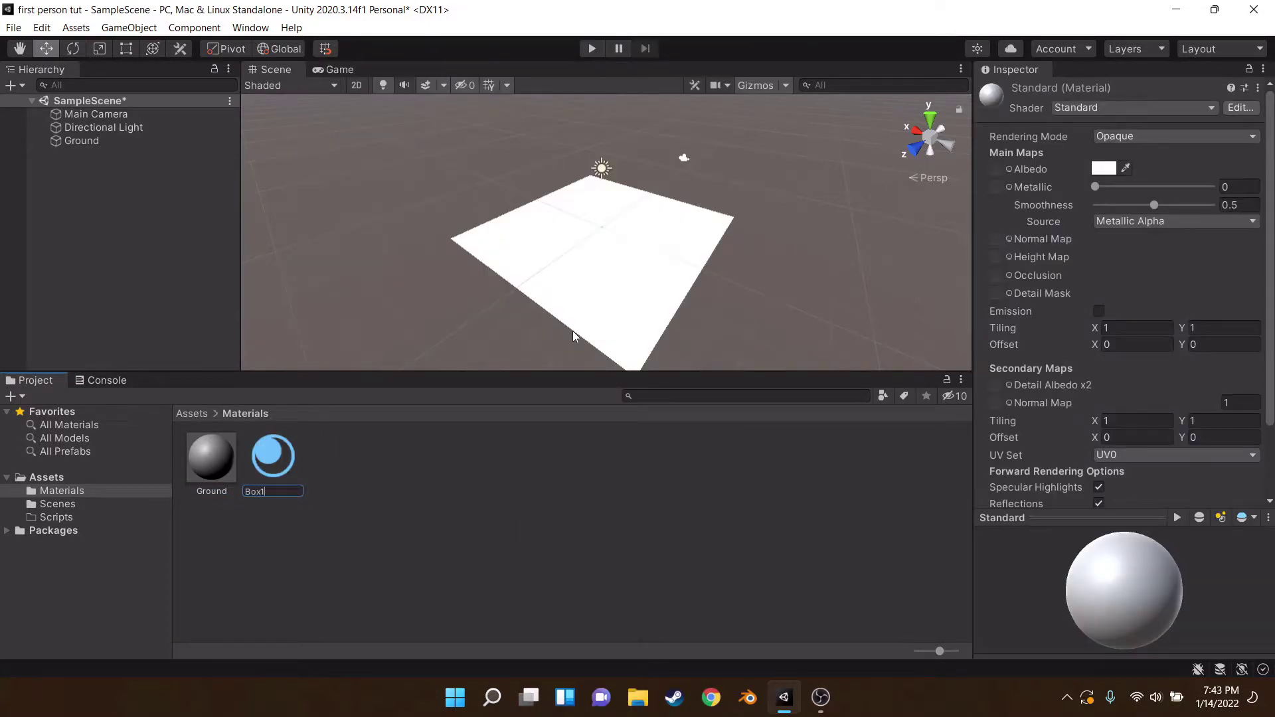
{"action": "type", "text": "Box1"}
{"action": "key", "text": "Return"}
{"action": "right_click", "coordinate": [503, 495]}
{"action": "mouse_move", "coordinate": [565, 63]}
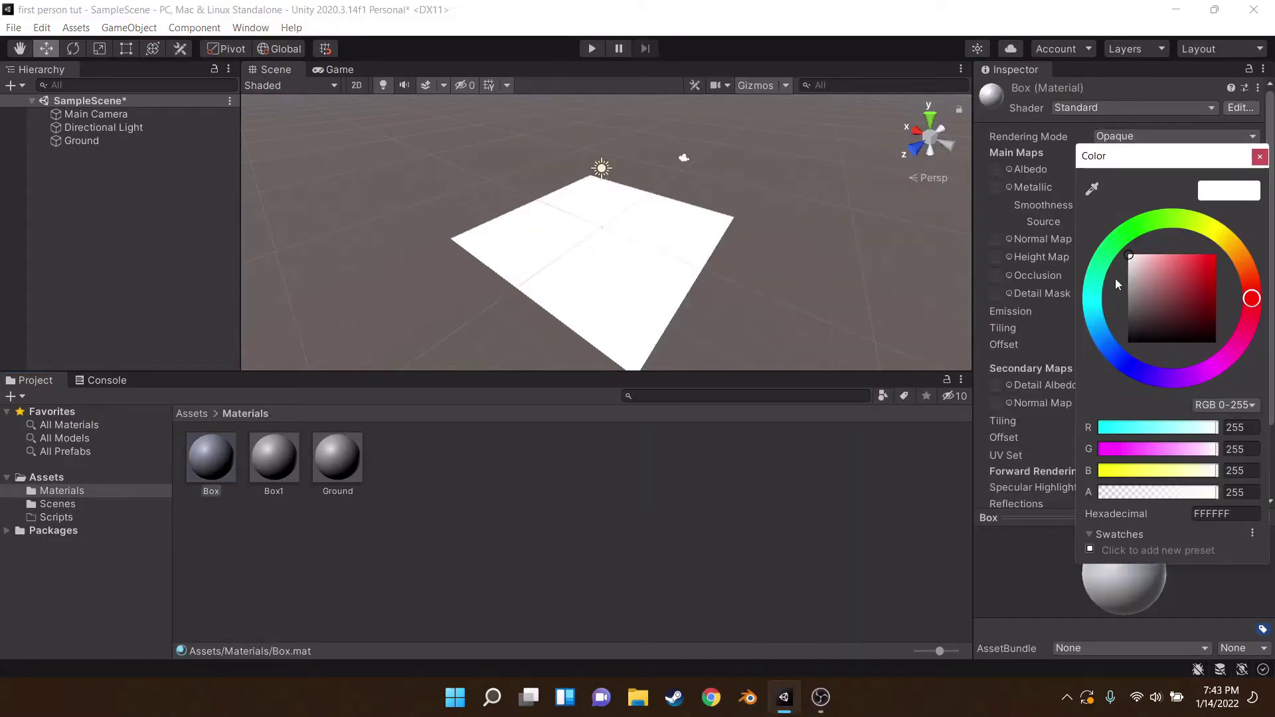
Step: Give the Box material a pure red albedo (FF0000) and a smoothness of about 0.27
{"action": "left_click_drag", "start_coordinate": [1133, 296], "coordinate": [1251, 199]}
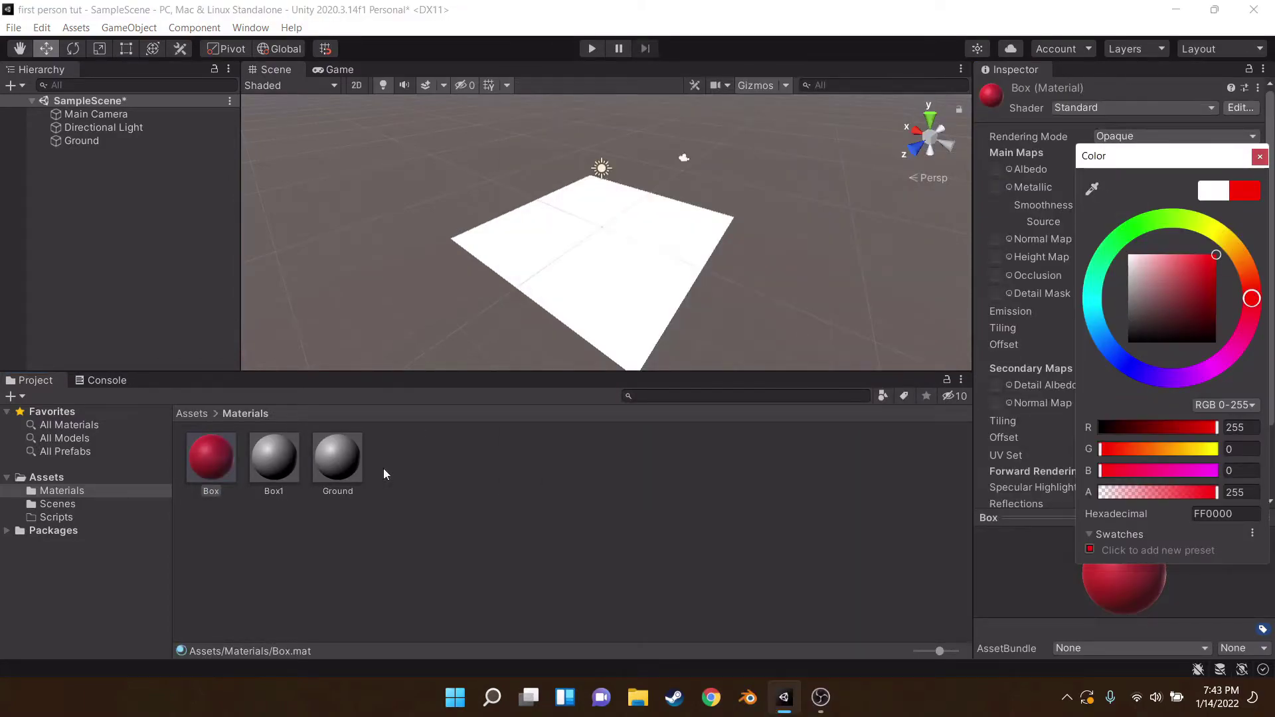
{"action": "left_click", "coordinate": [1260, 156]}
{"action": "left_click_drag", "start_coordinate": [1155, 206], "coordinate": [1129, 206]}
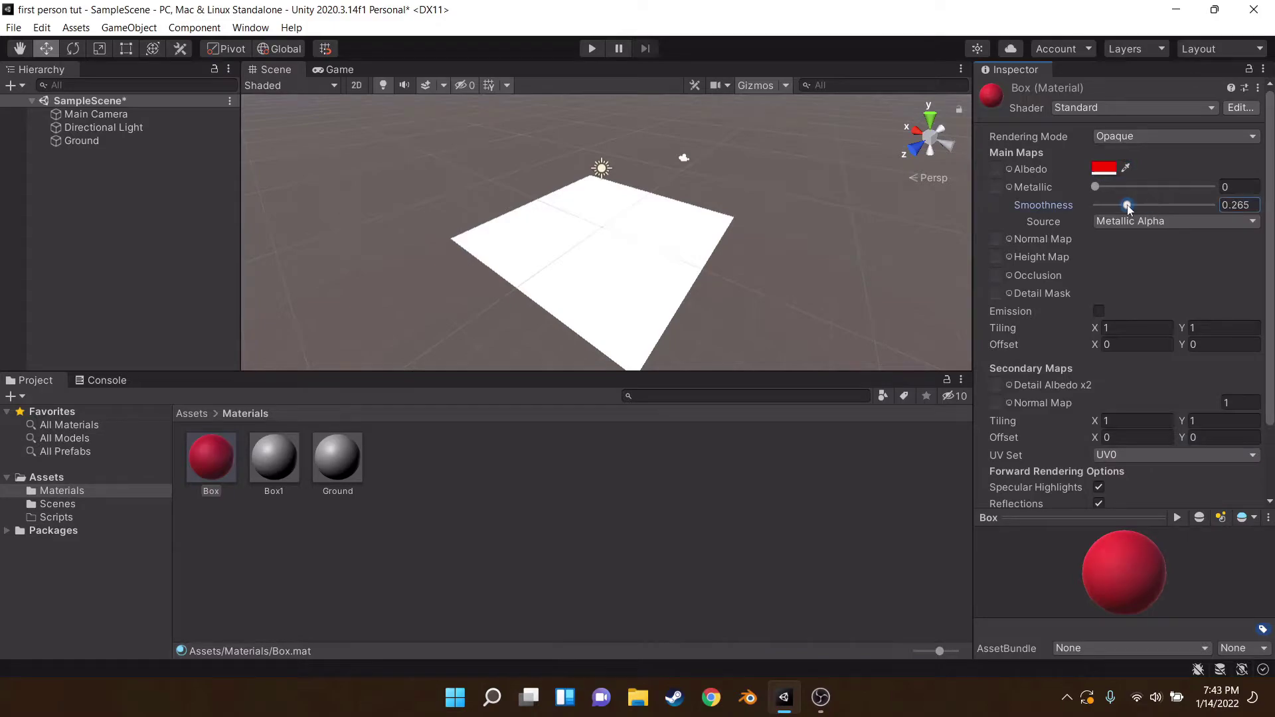
Step: Give the Box1 material a green albedo and lower its smoothness to about 0.3
{"action": "left_click", "coordinate": [272, 468]}
{"action": "left_click", "coordinate": [1104, 168]}
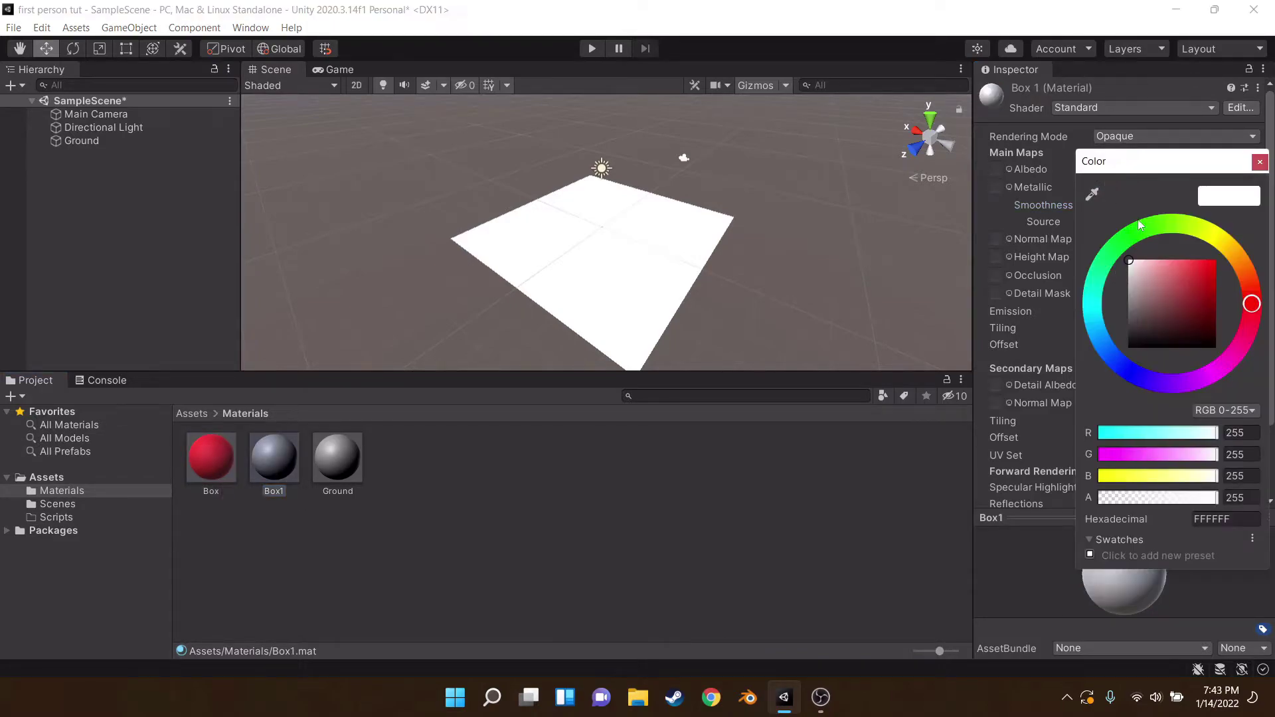
{"action": "left_click", "coordinate": [1140, 226]}
{"action": "left_click", "coordinate": [1189, 302]}
{"action": "left_click", "coordinate": [1260, 162]}
{"action": "left_click_drag", "start_coordinate": [1155, 205], "coordinate": [1127, 211]}
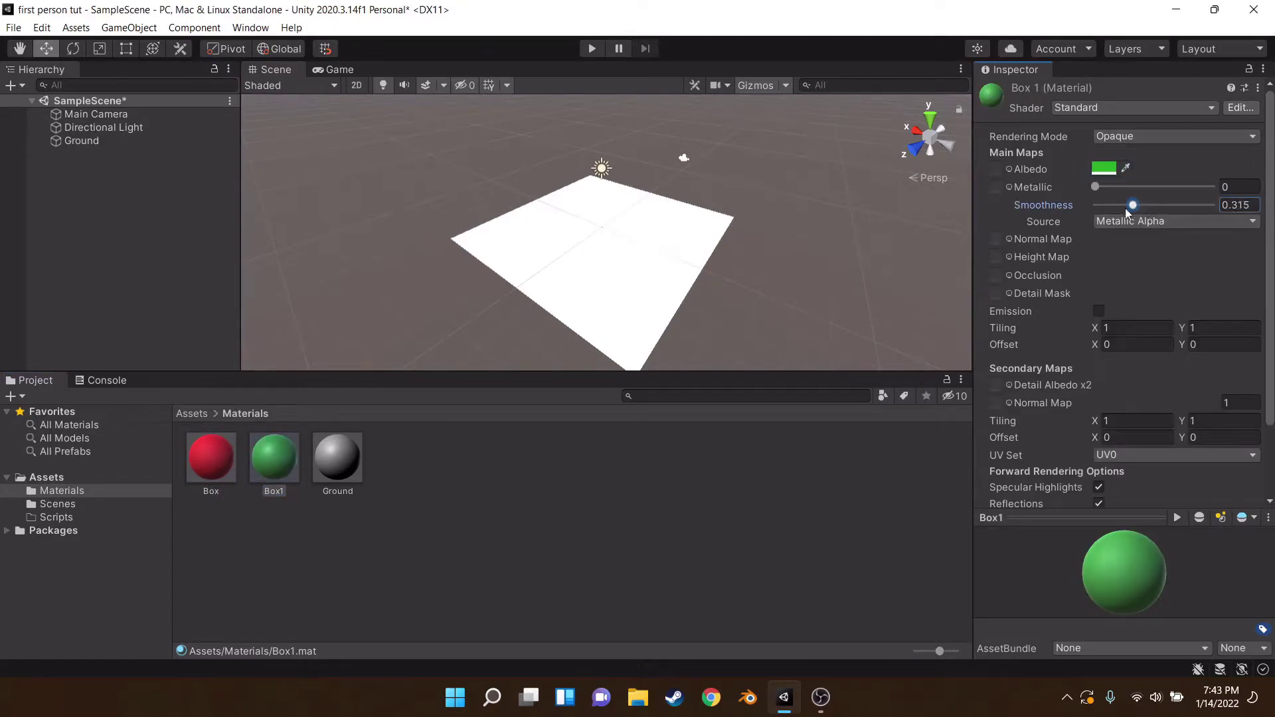
Step: Give the Ground material a grey albedo and reduce its smoothness to 0
{"action": "left_click", "coordinate": [329, 462]}
{"action": "left_click", "coordinate": [1105, 169]}
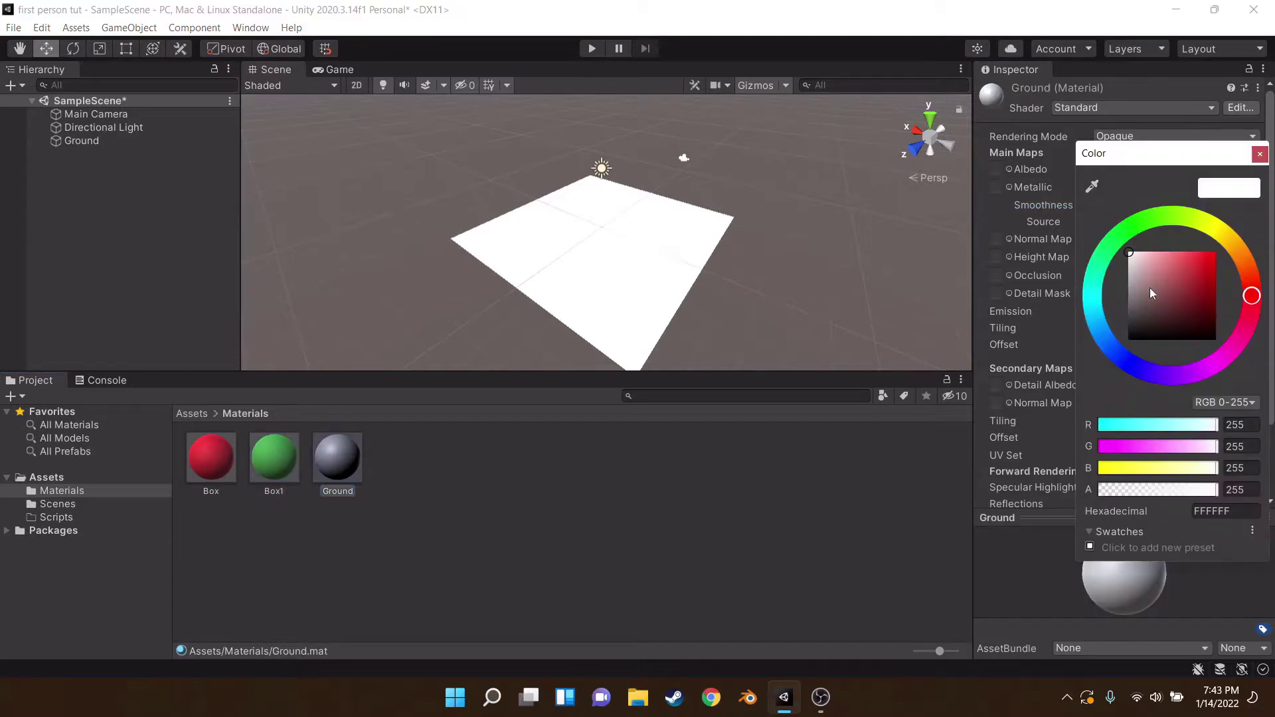
{"action": "left_click", "coordinate": [1127, 299]}
{"action": "left_click", "coordinate": [1259, 154]}
{"action": "left_click_drag", "start_coordinate": [1155, 205], "coordinate": [1084, 216]}
Step: Save the scene and apply the Ground material to the ground plane
{"action": "key", "text": "ctrl+s"}
{"action": "right_click_drag", "start_coordinate": [584, 341], "coordinate": [572, 350]}
{"action": "left_click_drag", "start_coordinate": [403, 415], "coordinate": [579, 269]}
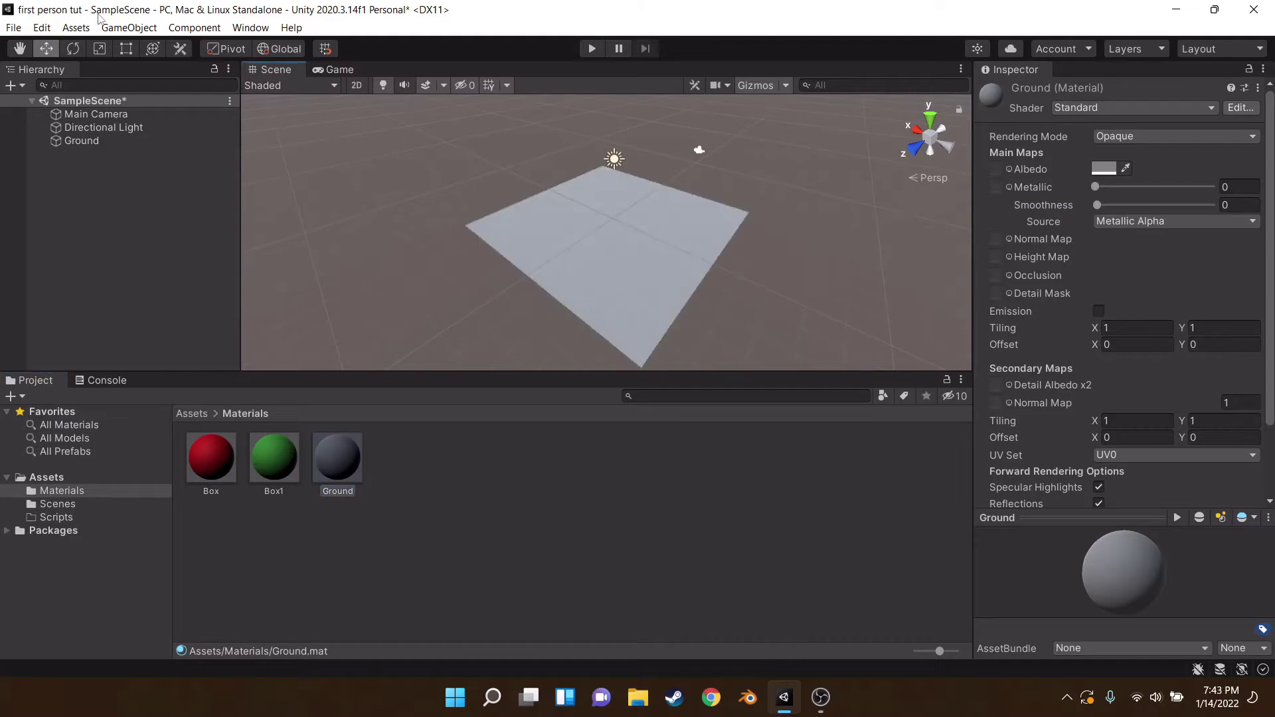
Step: Add a cube to the scene
{"action": "left_click", "coordinate": [129, 27]}
{"action": "mouse_move", "coordinate": [265, 98]}
{"action": "left_click", "coordinate": [362, 98]}
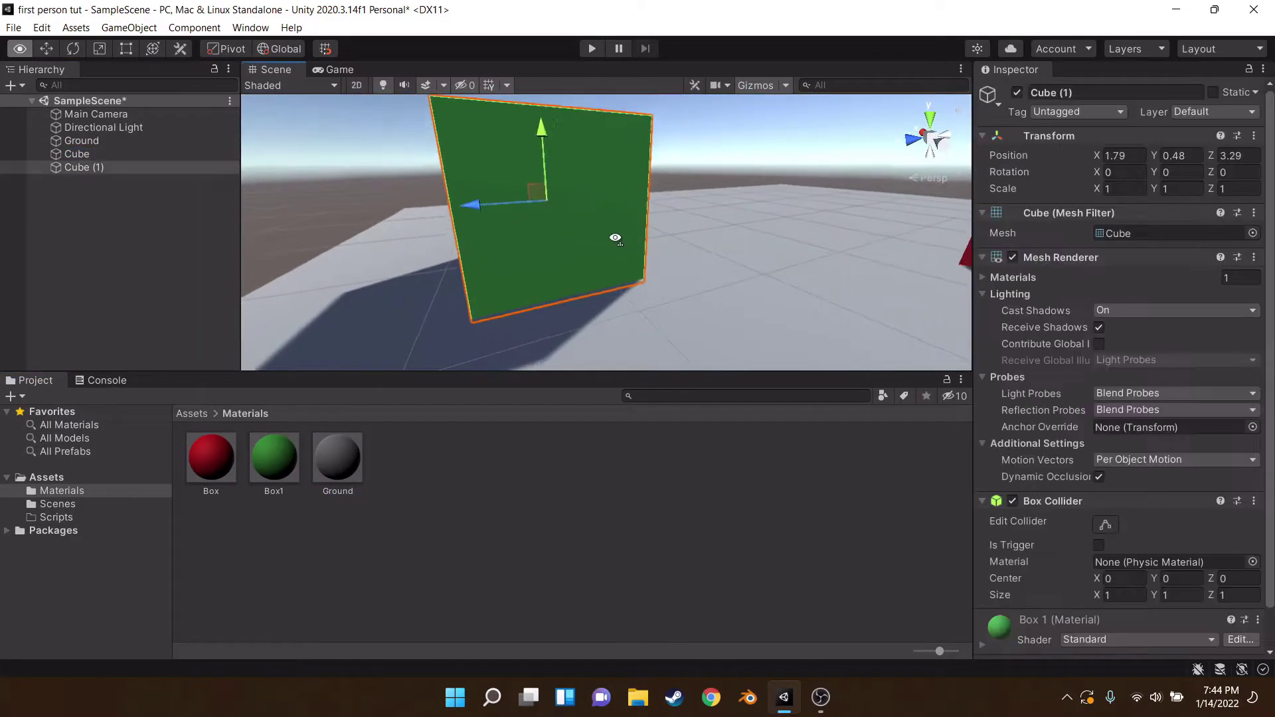
Step: Set the Ground plane's scale to 5 on the X, Y and Z axes
{"action": "right_click_drag", "start_coordinate": [616, 238], "coordinate": [531, 206]}
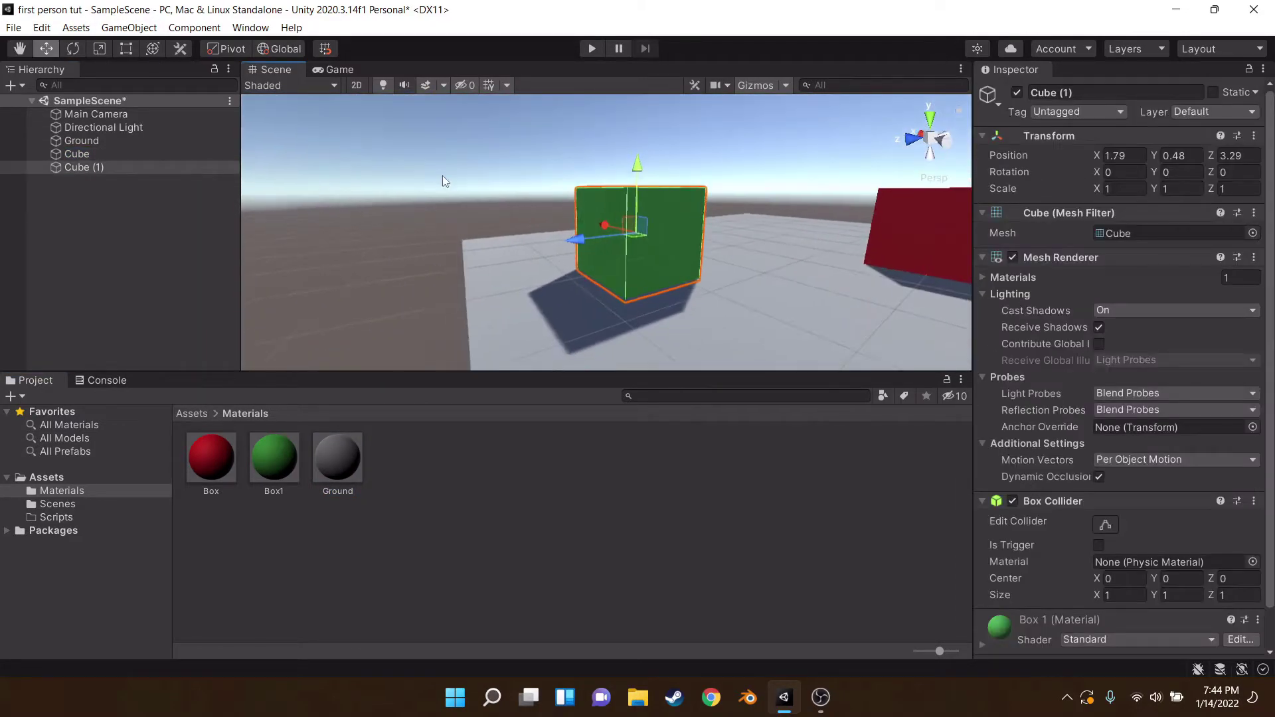
{"action": "left_click", "coordinate": [443, 178]}
{"action": "right_click_drag", "start_coordinate": [443, 178], "coordinate": [600, 226]}
{"action": "key", "text": "shift+space"}
{"action": "left_click", "coordinate": [666, 353]}
{"action": "right_click_drag", "start_coordinate": [595, 273], "coordinate": [732, 399]}
{"action": "scroll", "coordinate": [732, 400], "scroll_direction": "down", "scroll_amount": 5}
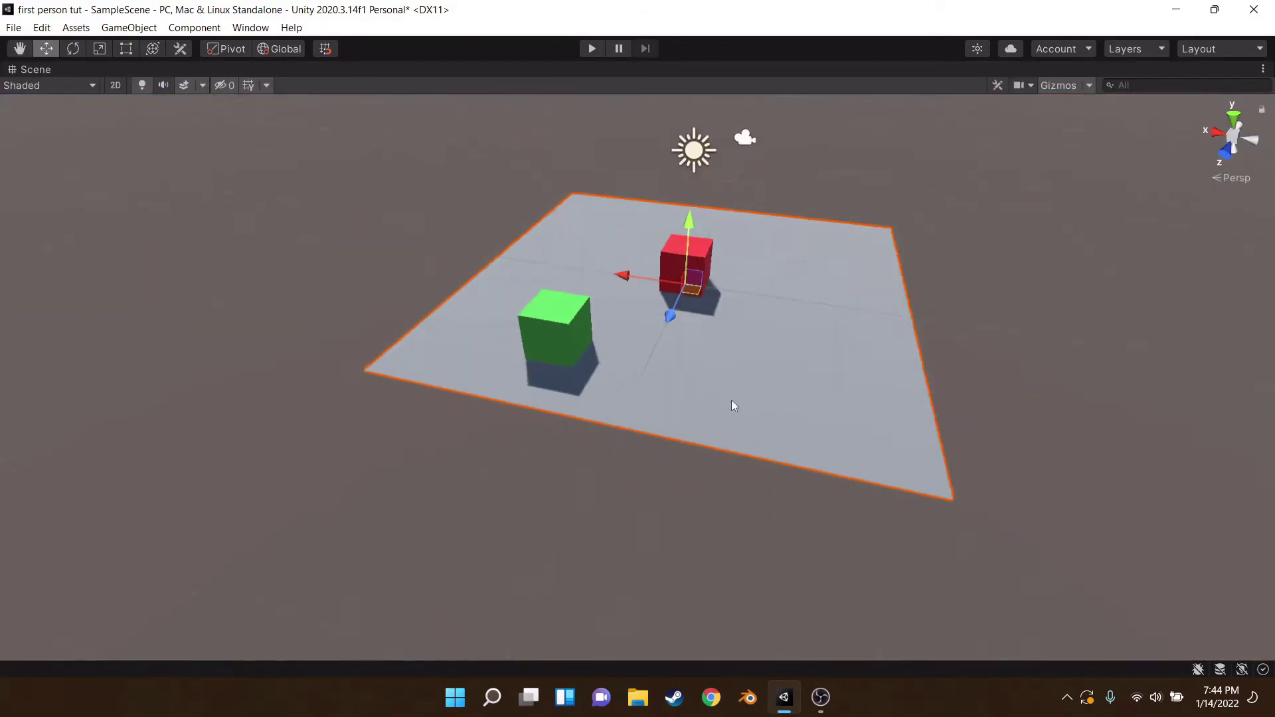
{"action": "key", "text": "shift+space"}
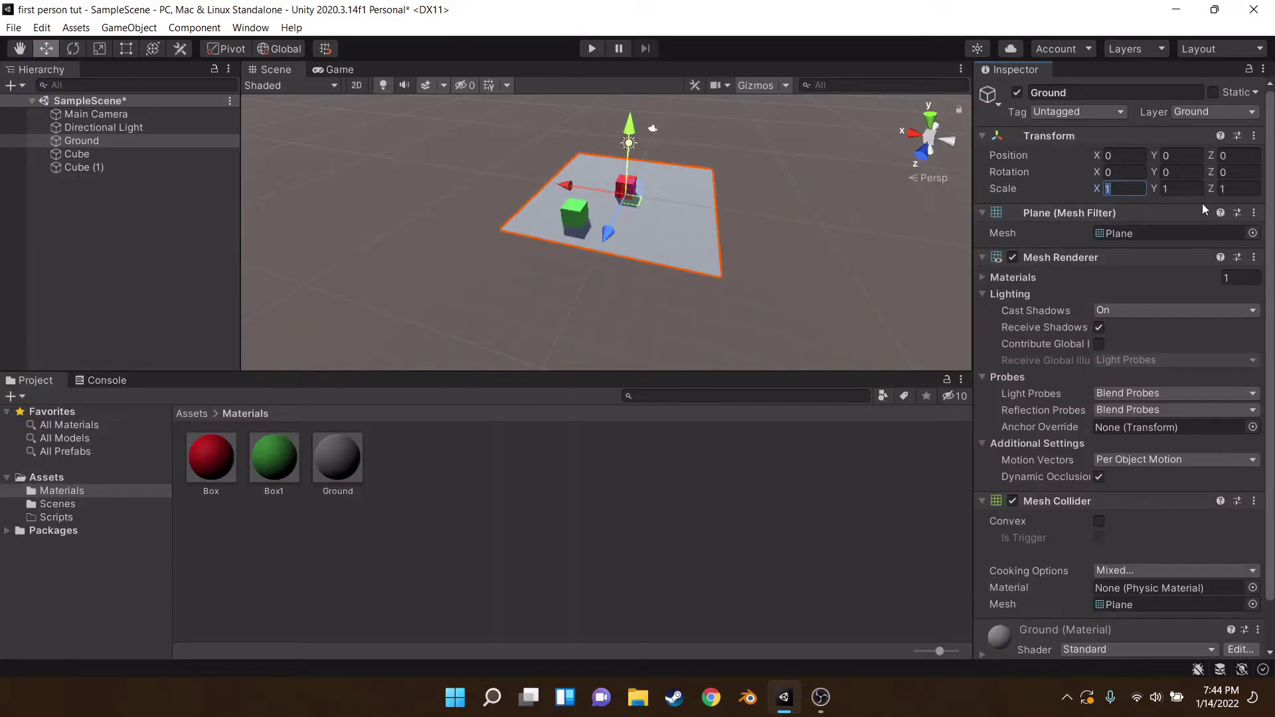
{"action": "type", "text": "5"}
{"action": "left_click", "coordinate": [1186, 194]}
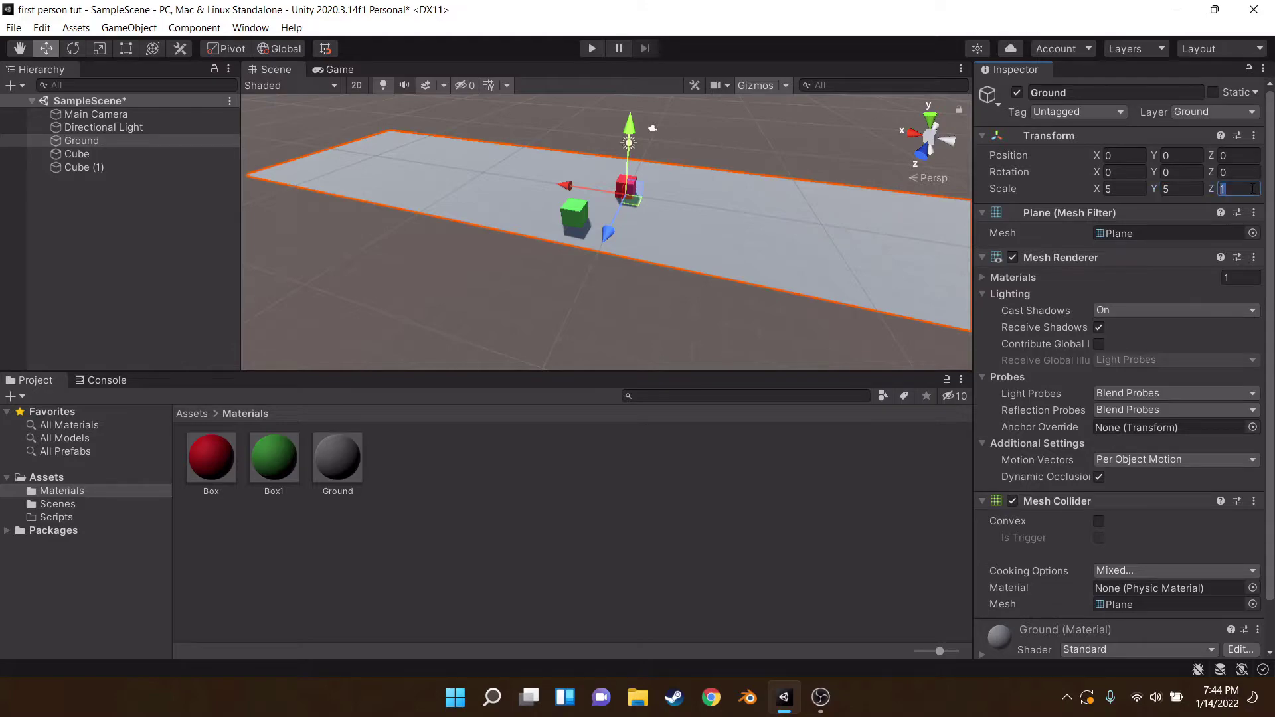
{"action": "type", "text": "5"}
Step: Scale the green cube up uniformly to about 2.67
{"action": "right_click_drag", "start_coordinate": [671, 226], "coordinate": [637, 154]}
{"action": "left_click", "coordinate": [604, 297]}
{"action": "right_click_drag", "start_coordinate": [608, 233], "coordinate": [591, 261]}
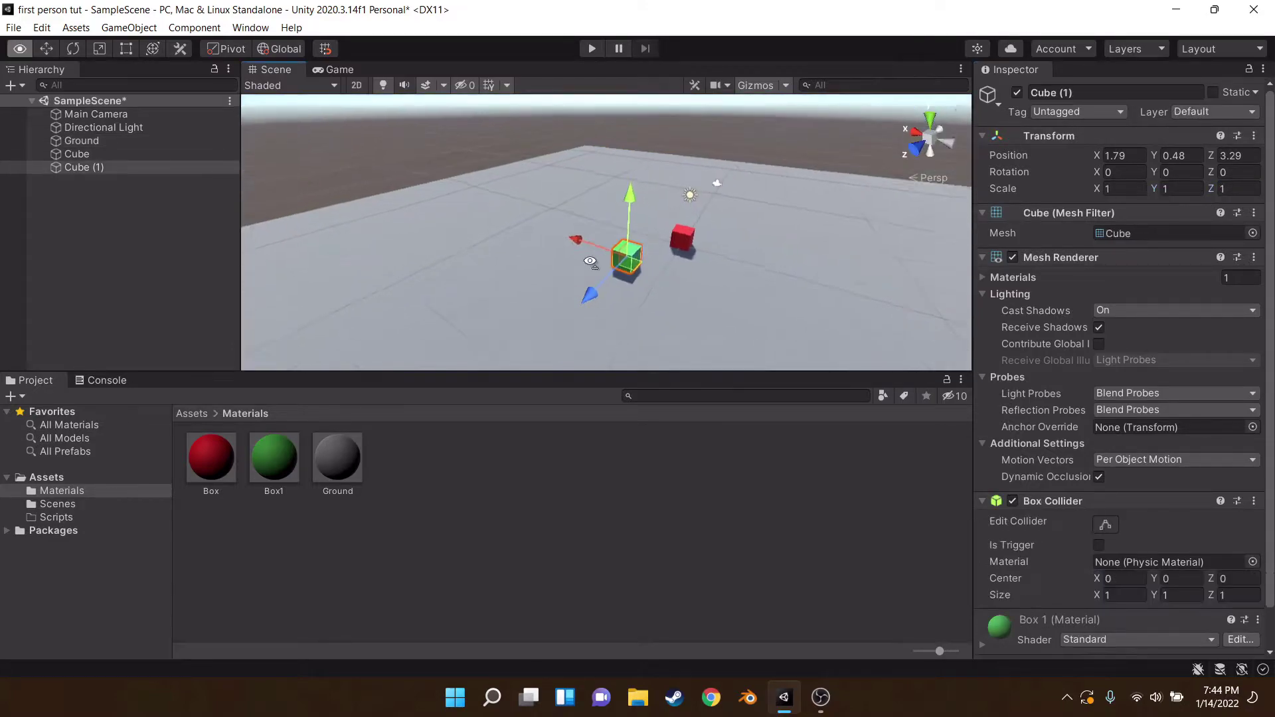
{"action": "key", "text": "r"}
{"action": "left_click_drag", "start_coordinate": [627, 257], "coordinate": [680, 228]}
Step: Move the green cube away from the red one to about X 6.56, Z 7.28, and raise it slightly
{"action": "key", "text": "w"}
{"action": "left_click_drag", "start_coordinate": [629, 266], "coordinate": [497, 278]}
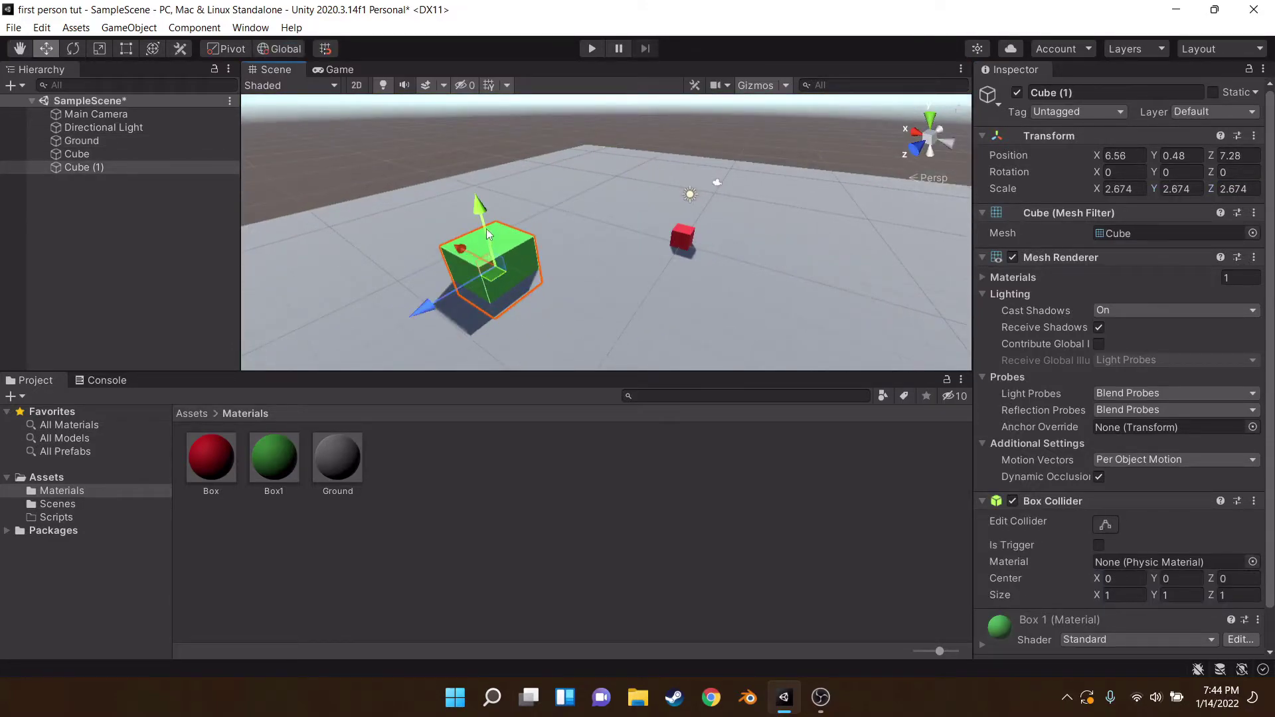
{"action": "left_click_drag", "start_coordinate": [477, 207], "coordinate": [468, 193]}
Step: Deselect the green cube, save the scene and check the layout in an enlarged scene view
{"action": "right_click_drag", "start_coordinate": [592, 262], "coordinate": [452, 234]}
{"action": "left_click", "coordinate": [445, 162]}
{"action": "key", "text": "s"}
{"action": "key", "text": "ctrl+s"}
{"action": "key", "text": "shift+space"}
{"action": "left_click_drag", "start_coordinate": [606, 246], "coordinate": [740, 208], "text": "alt"}
{"action": "key", "text": "shift+space"}
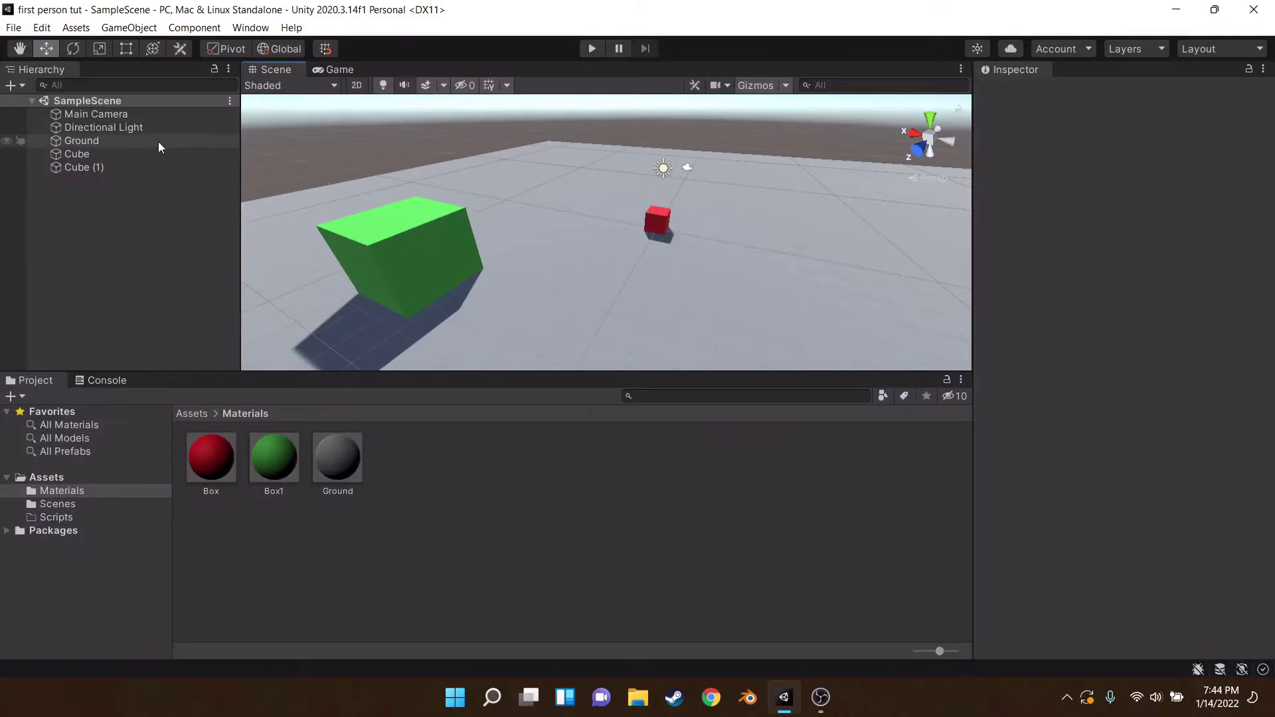
Step: Try the Convex option on the Ground's Mesh Collider, inspect the collider outline around the plane, and turn the option off again
{"action": "left_click", "coordinate": [104, 144]}
{"action": "scroll", "coordinate": [1170, 345], "scroll_direction": "down", "scroll_amount": 2}
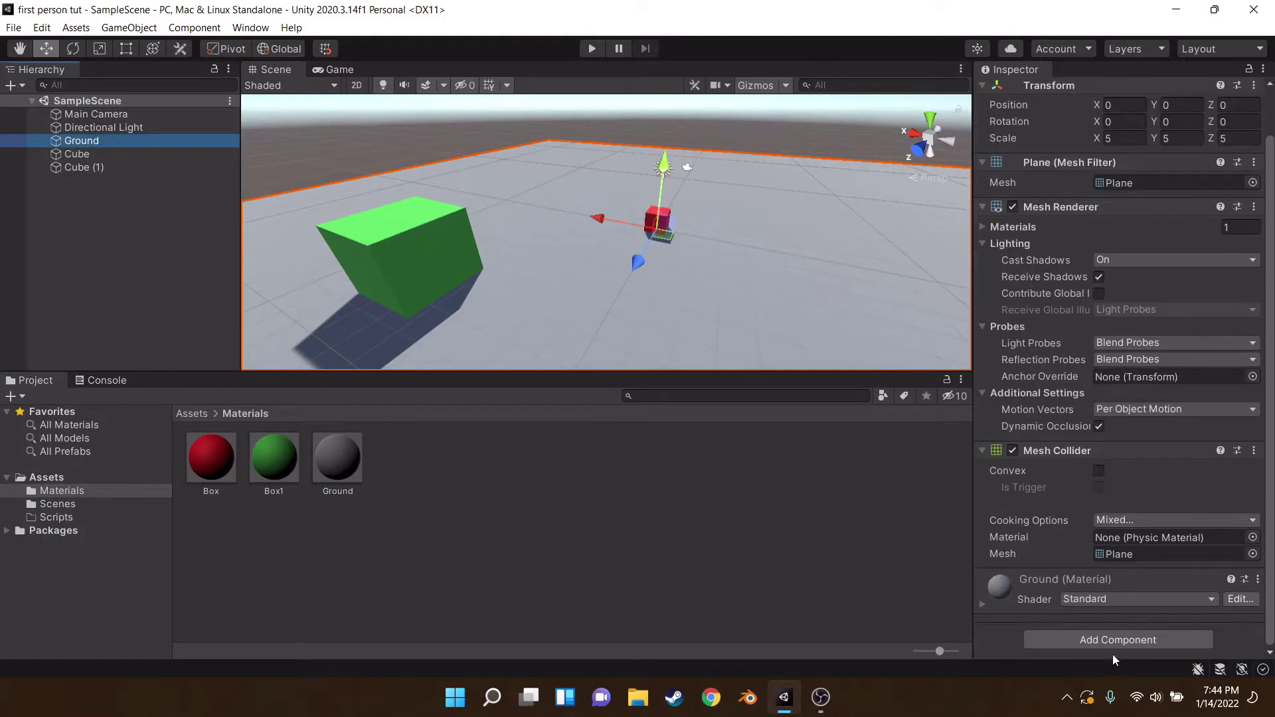
{"action": "right_click_drag", "start_coordinate": [821, 293], "coordinate": [828, 279]}
{"action": "scroll", "coordinate": [829, 279], "scroll_direction": "down", "scroll_amount": 8}
{"action": "left_click", "coordinate": [1099, 471]}
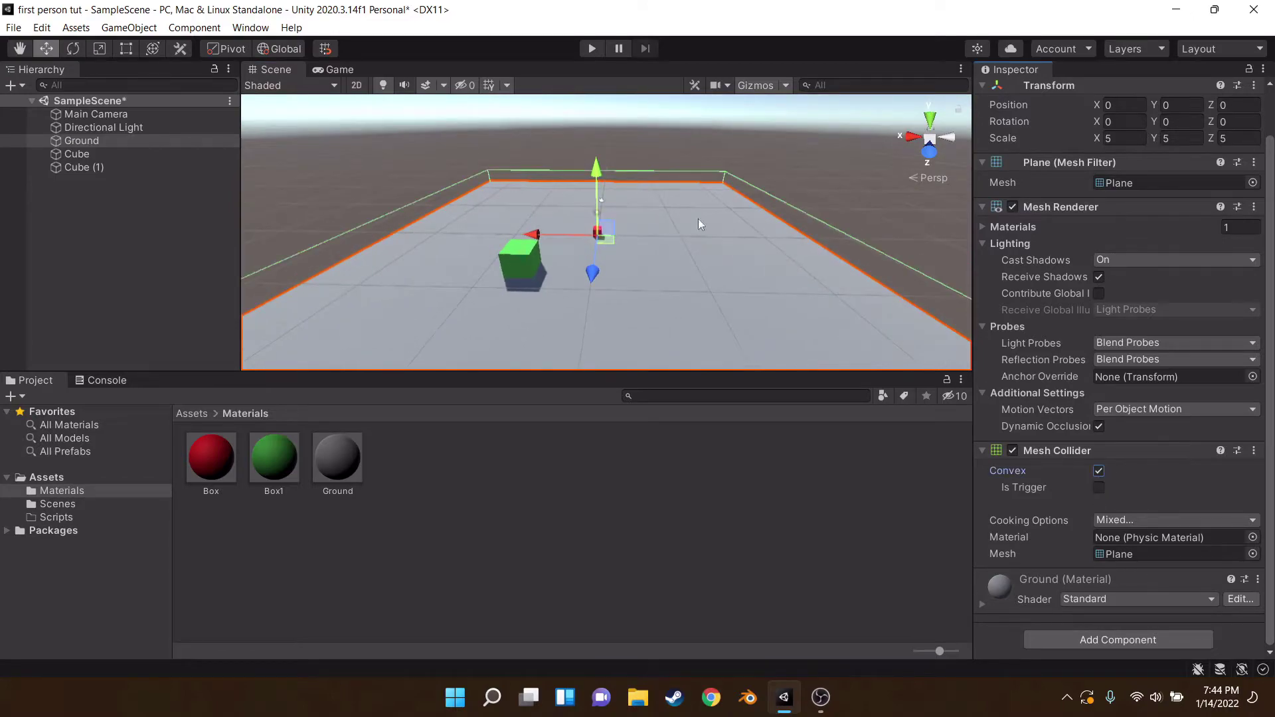
{"action": "left_click_drag", "start_coordinate": [699, 218], "coordinate": [513, 266], "text": "alt"}
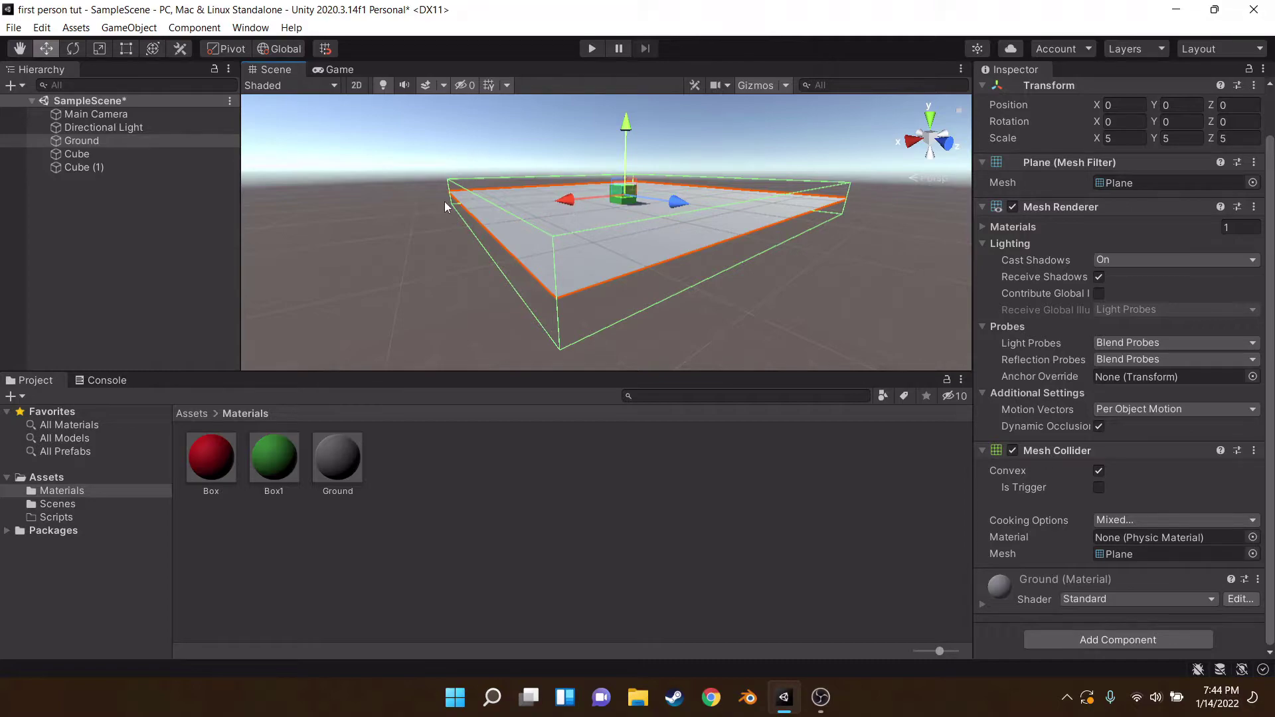
{"action": "mouse_move", "coordinate": [632, 231]}
{"action": "right_mouse_down"}
{"action": "mouse_move", "coordinate": [615, 228]}
{"action": "mouse_move", "coordinate": [635, 249]}
{"action": "right_mouse_up"}
{"action": "key", "text": "w"}
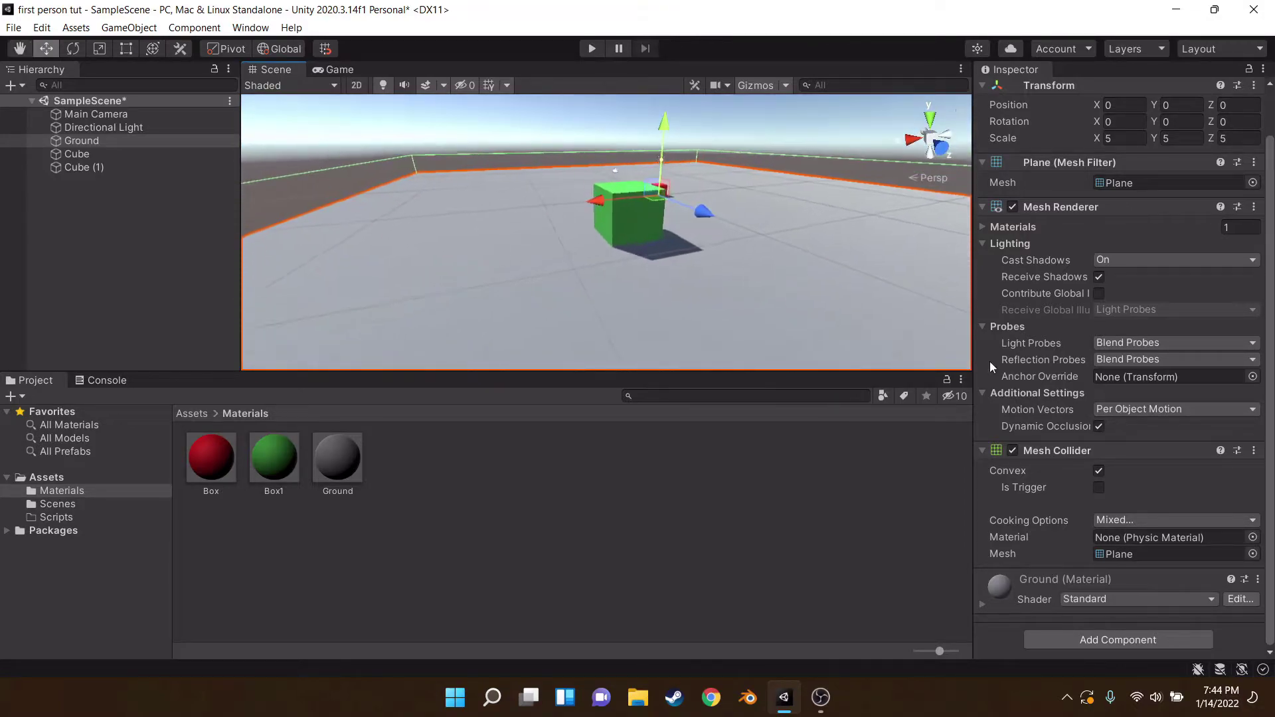
{"action": "left_click", "coordinate": [1100, 471]}
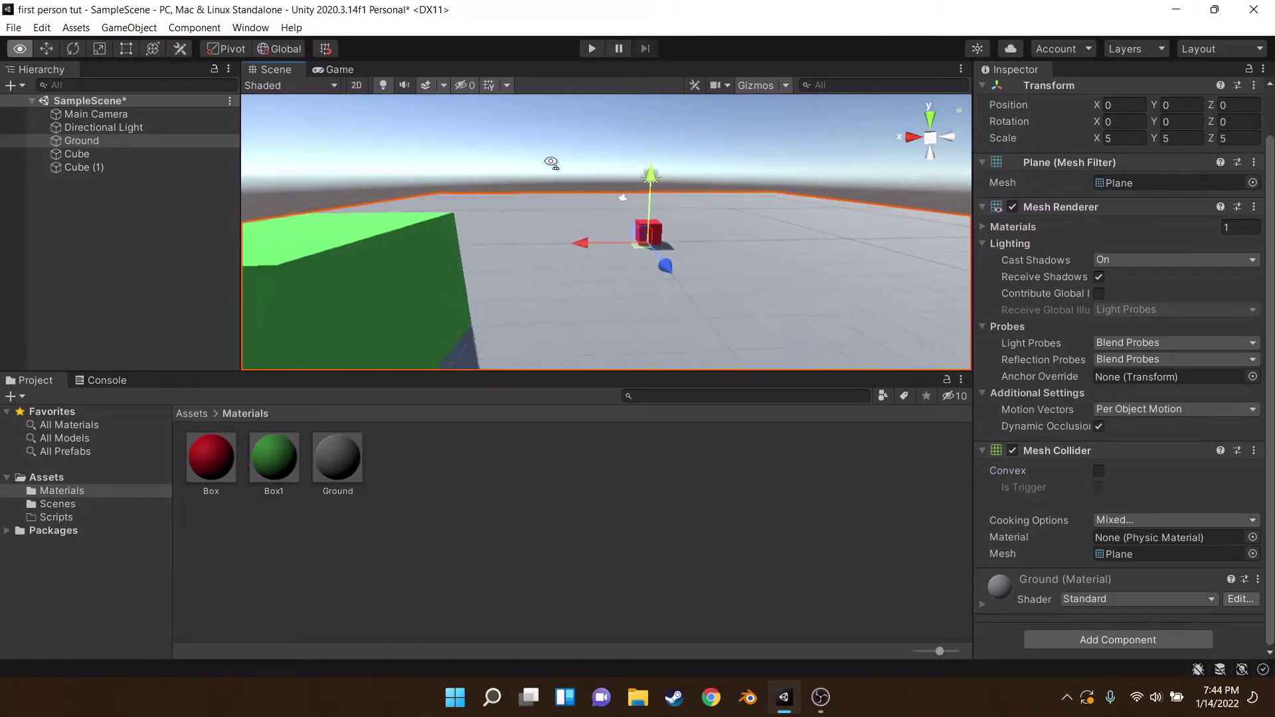
Step: Remove the Mesh Collider from the Ground and add a Box Collider in its place
{"action": "left_click", "coordinate": [1254, 450]}
{"action": "left_click", "coordinate": [1143, 490]}
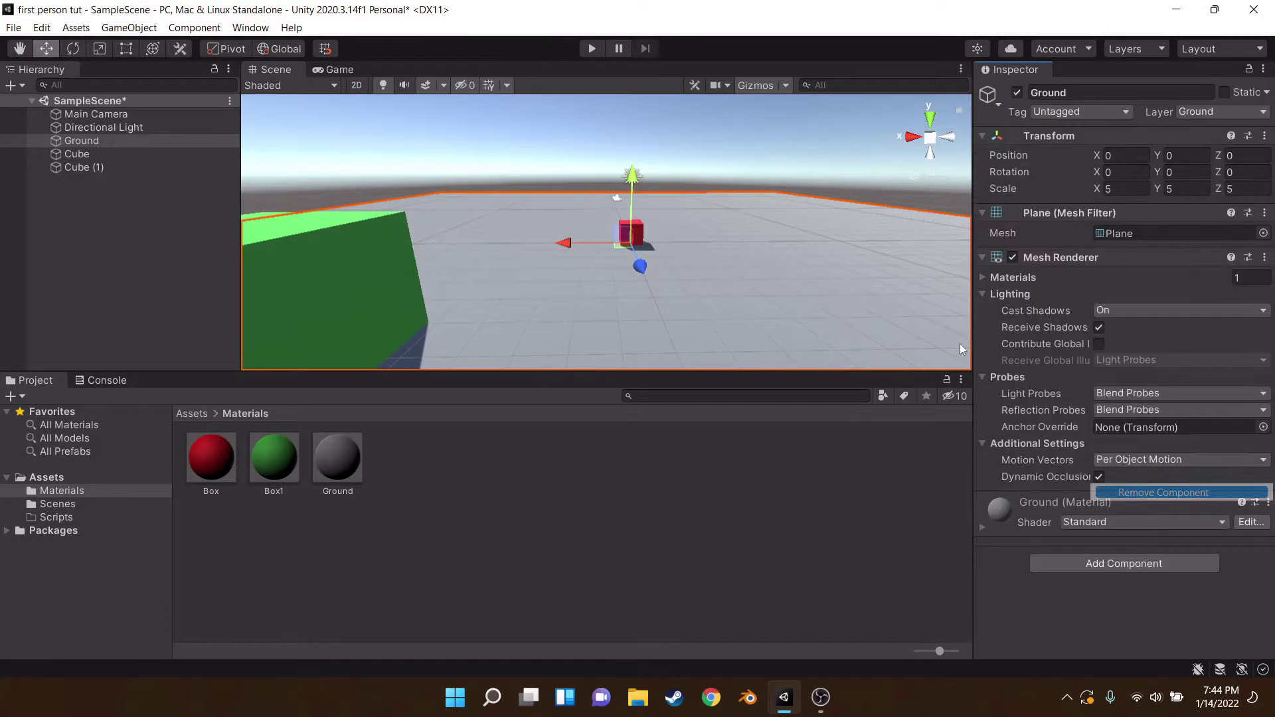
{"action": "left_click", "coordinate": [1063, 562]}
{"action": "key", "text": "BackSpace"}
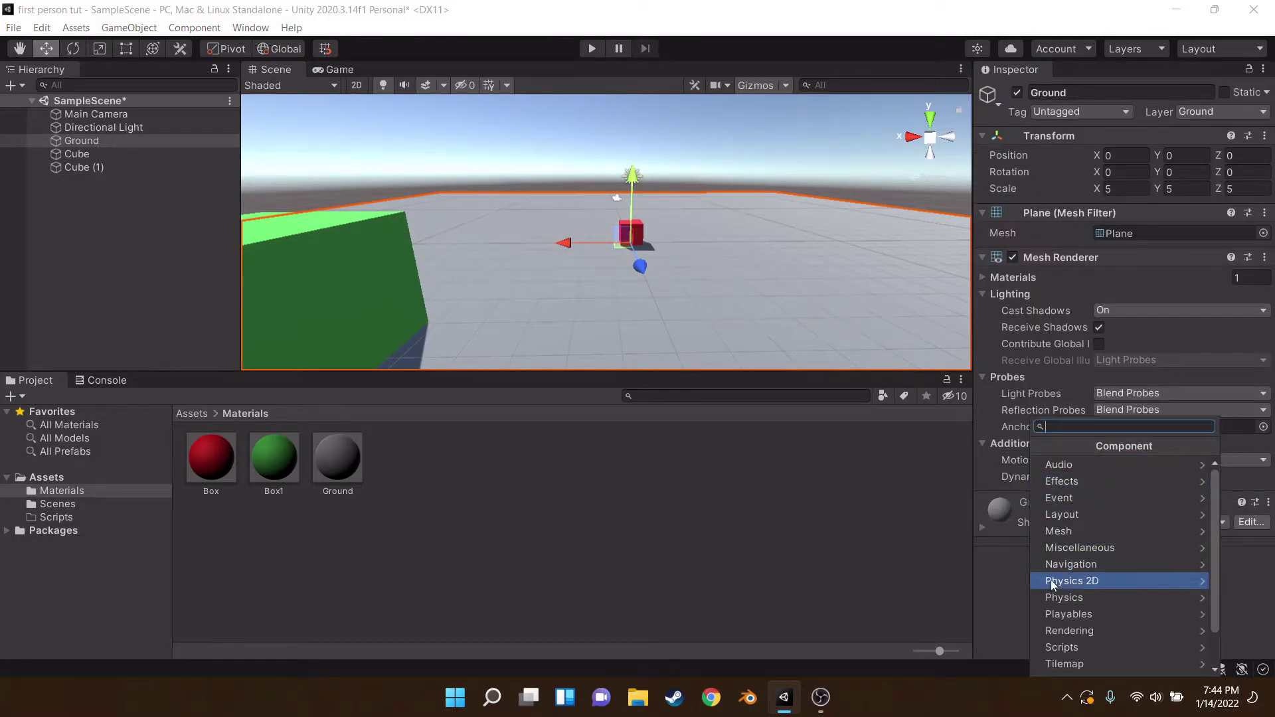
{"action": "left_click", "coordinate": [1066, 598]}
{"action": "left_click", "coordinate": [1067, 469]}
Step: Extend the Ground's Box Collider downward to a Y size of about 1.6, keeping its upper face on the plane, and save the scene
{"action": "left_click", "coordinate": [1106, 525]}
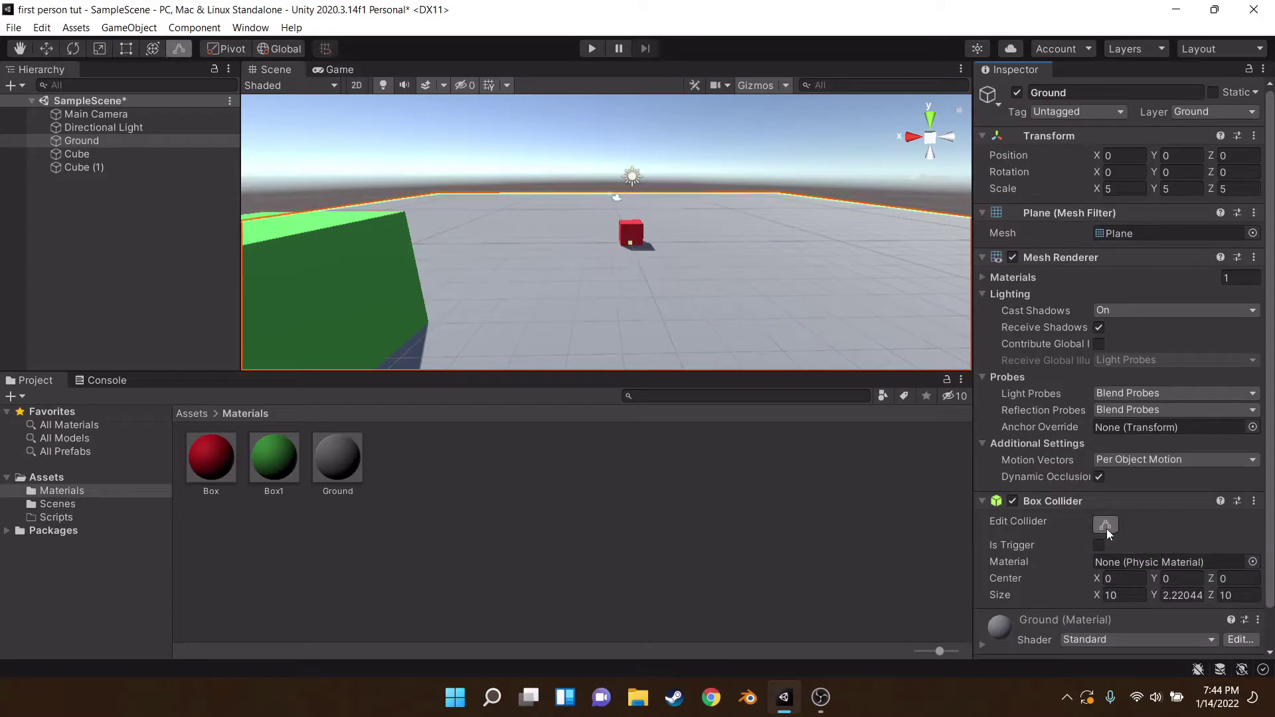
{"action": "left_click_drag", "start_coordinate": [755, 371], "coordinate": [755, 392]}
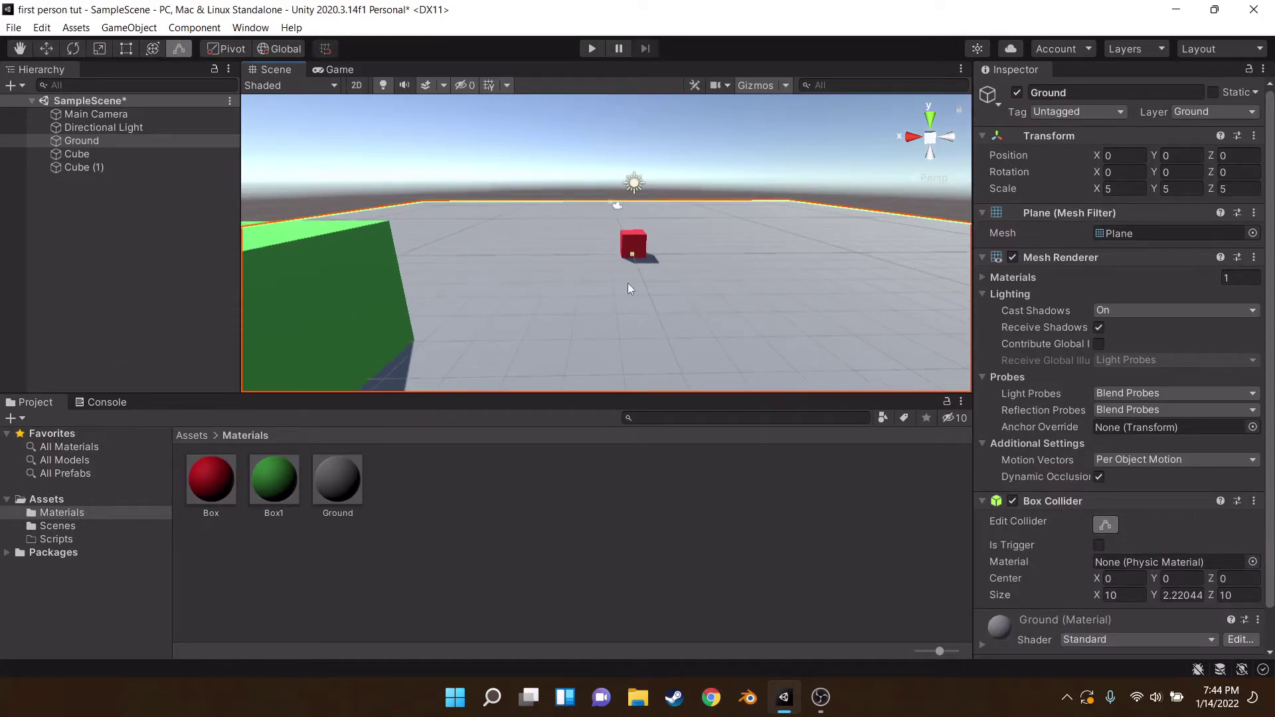
{"action": "left_click_drag", "start_coordinate": [631, 255], "coordinate": [612, 319]}
{"action": "right_click_drag", "start_coordinate": [606, 299], "coordinate": [532, 226]}
{"action": "key", "text": "s"}
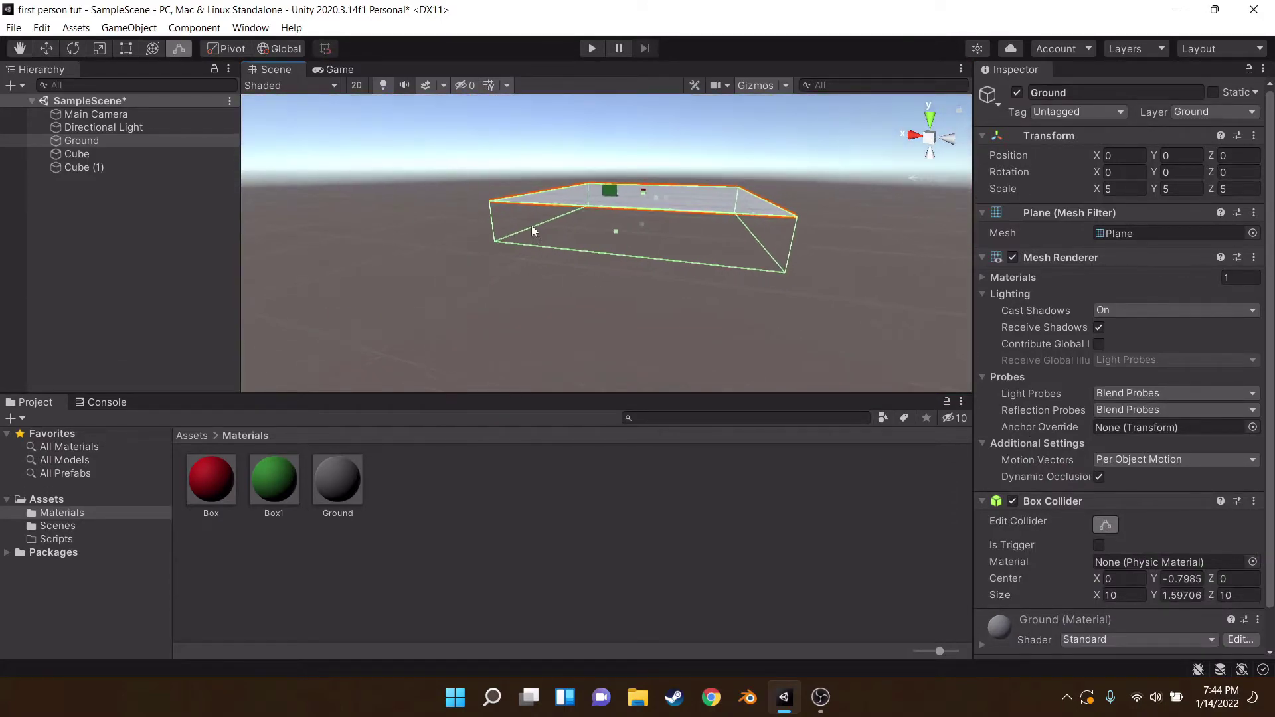
{"action": "key", "text": "w"}
{"action": "right_click_drag", "start_coordinate": [558, 182], "coordinate": [578, 158]}
{"action": "key", "text": "ctrl+s"}
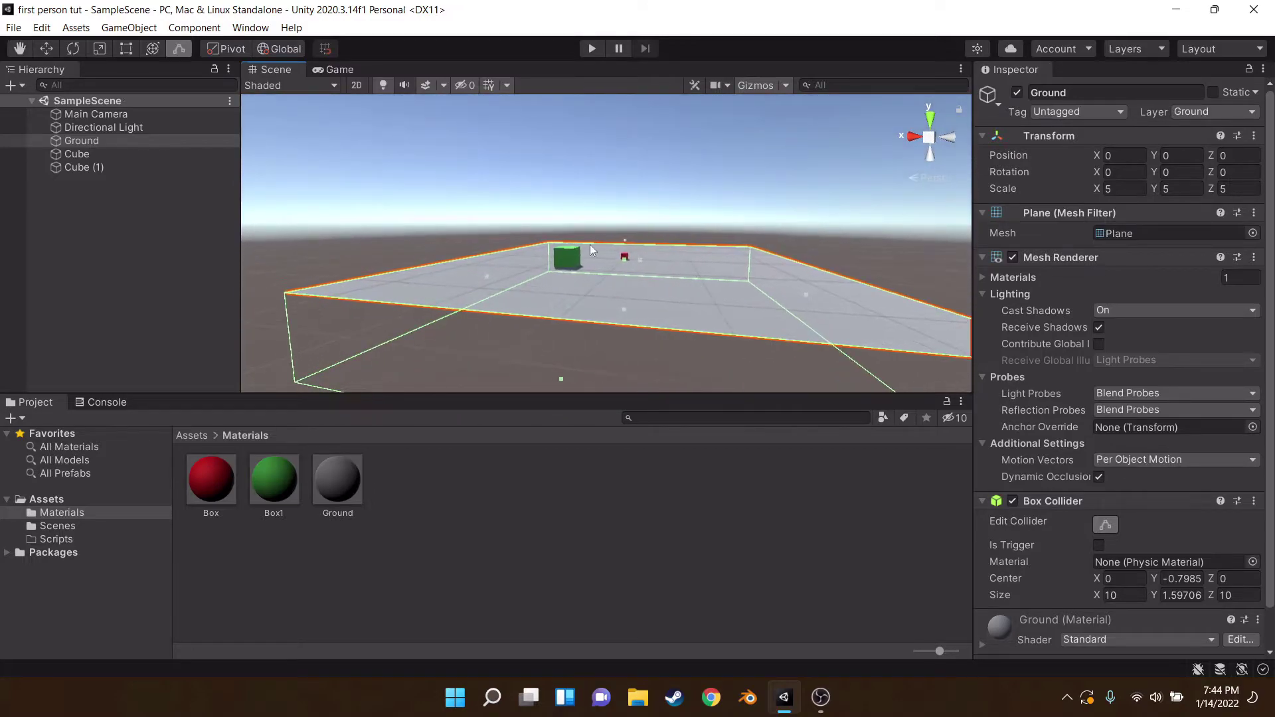
Step: Enlarge the scene view and create an empty object named Scene
{"action": "left_click_drag", "start_coordinate": [596, 392], "coordinate": [607, 468]}
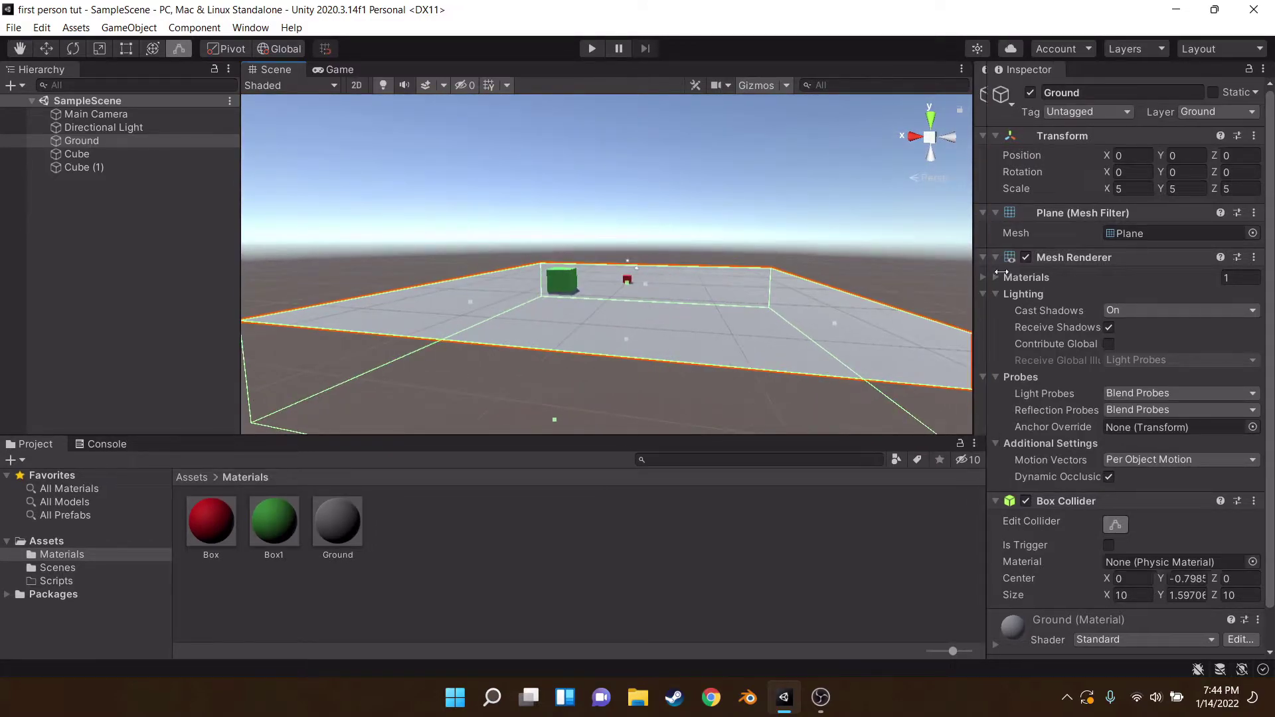
{"action": "left_click_drag", "start_coordinate": [969, 277], "coordinate": [1000, 277]}
{"action": "left_click", "coordinate": [11, 85]}
{"action": "left_click", "coordinate": [29, 105]}
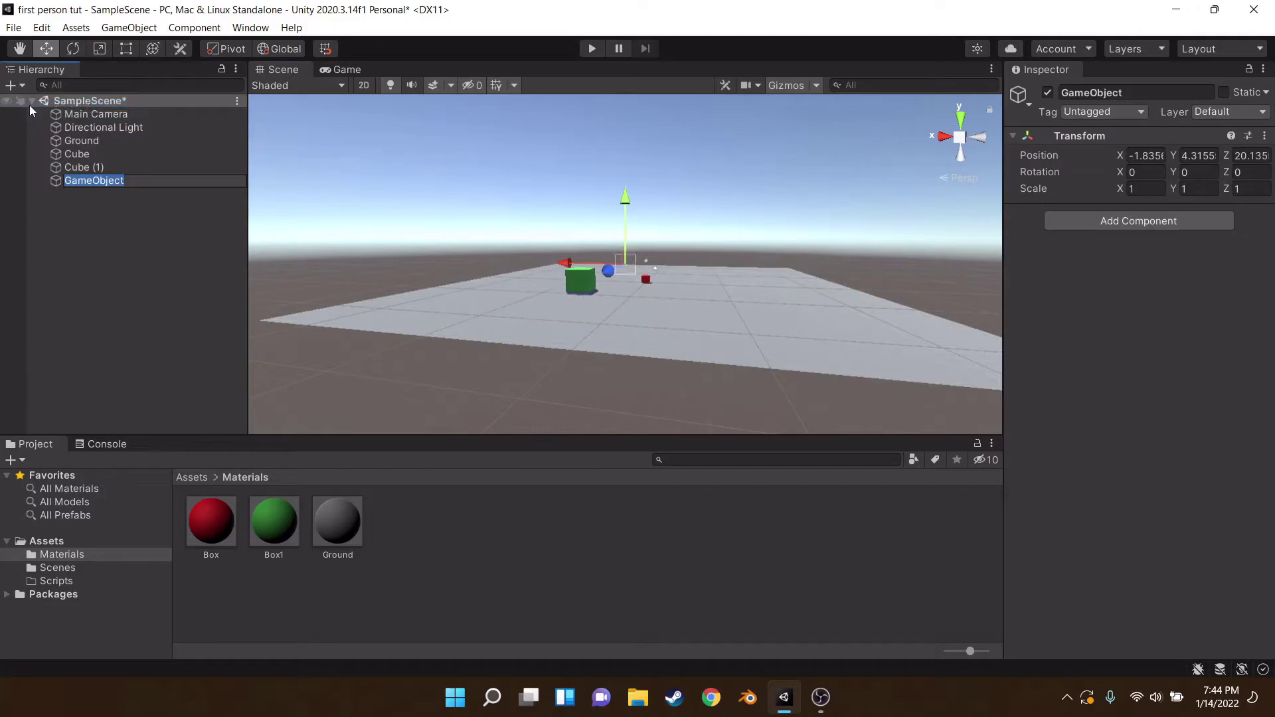
{"action": "type", "text": "SCene"}
{"action": "key", "text": "Return"}
{"action": "left_click", "coordinate": [1121, 93]}
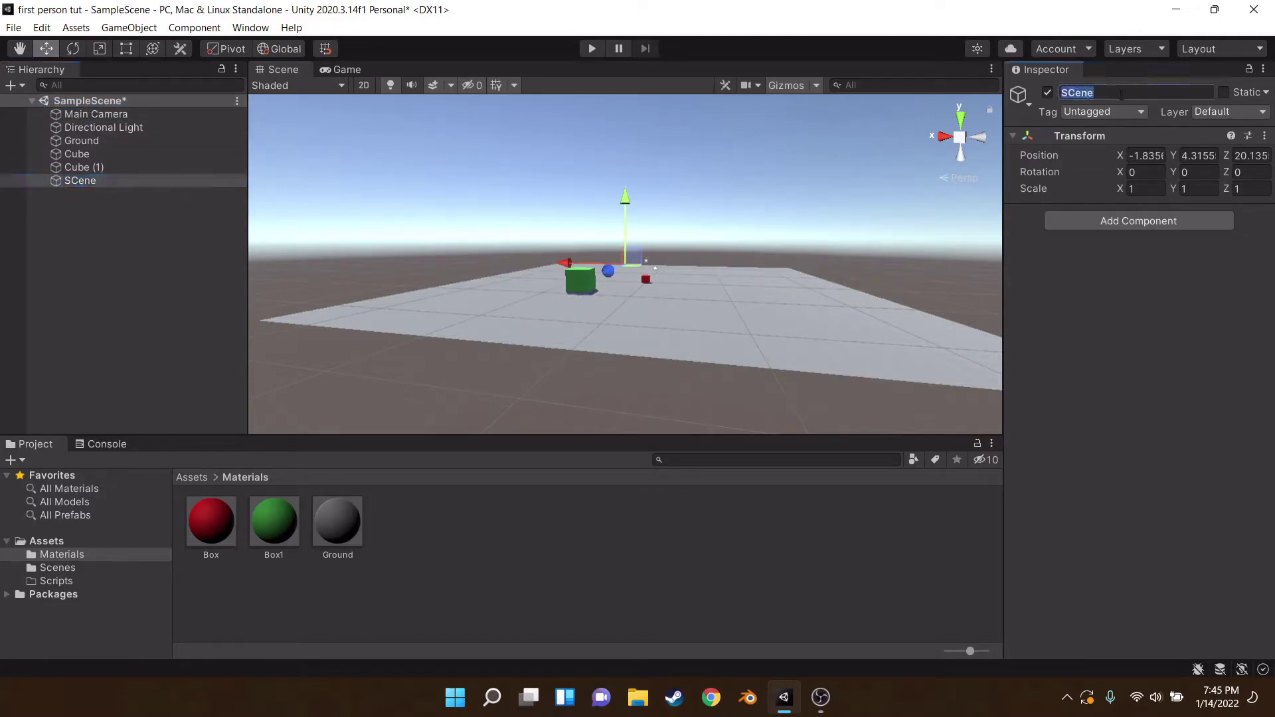
{"action": "type", "text": "Scene"}
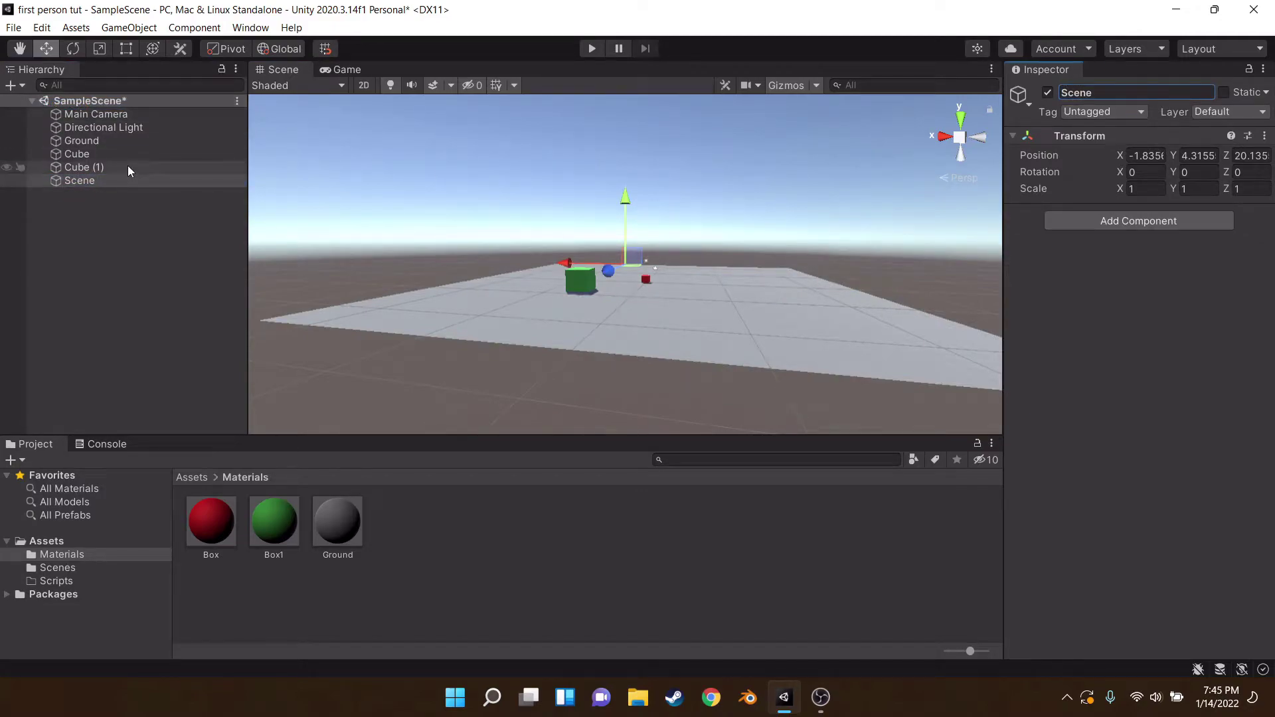
Step: Make the Ground and both cubes children of the Scene object, collapse the group and save the scene
{"action": "left_click", "coordinate": [127, 165]}
{"action": "left_click", "coordinate": [107, 138], "text": "shift"}
{"action": "left_click_drag", "start_coordinate": [113, 180], "coordinate": [114, 181]}
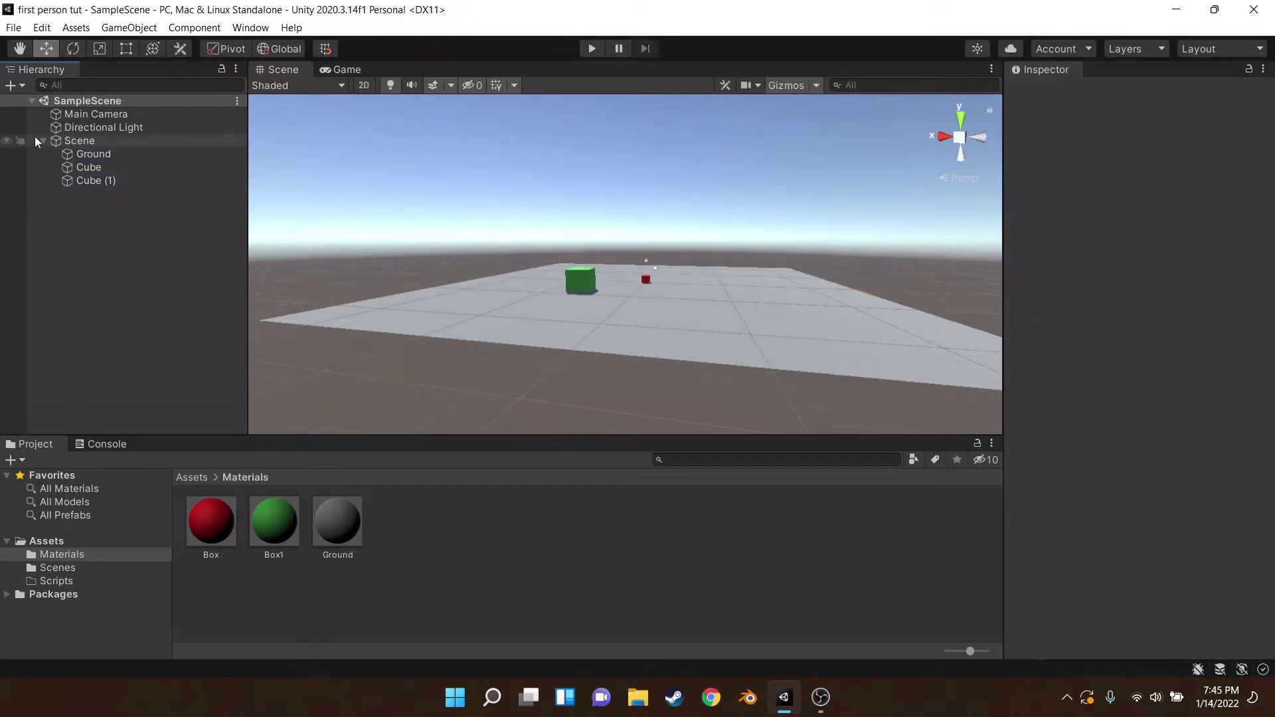
{"action": "left_click", "coordinate": [43, 141]}
{"action": "key", "text": "ctrl+s"}
Step: Return to the top-level Assets folder and create an empty object named Player
{"action": "right_click_drag", "start_coordinate": [585, 226], "coordinate": [499, 256]}
{"action": "key", "text": "w"}
{"action": "key", "text": "d"}
{"action": "right_click_drag", "start_coordinate": [759, 325], "coordinate": [656, 222]}
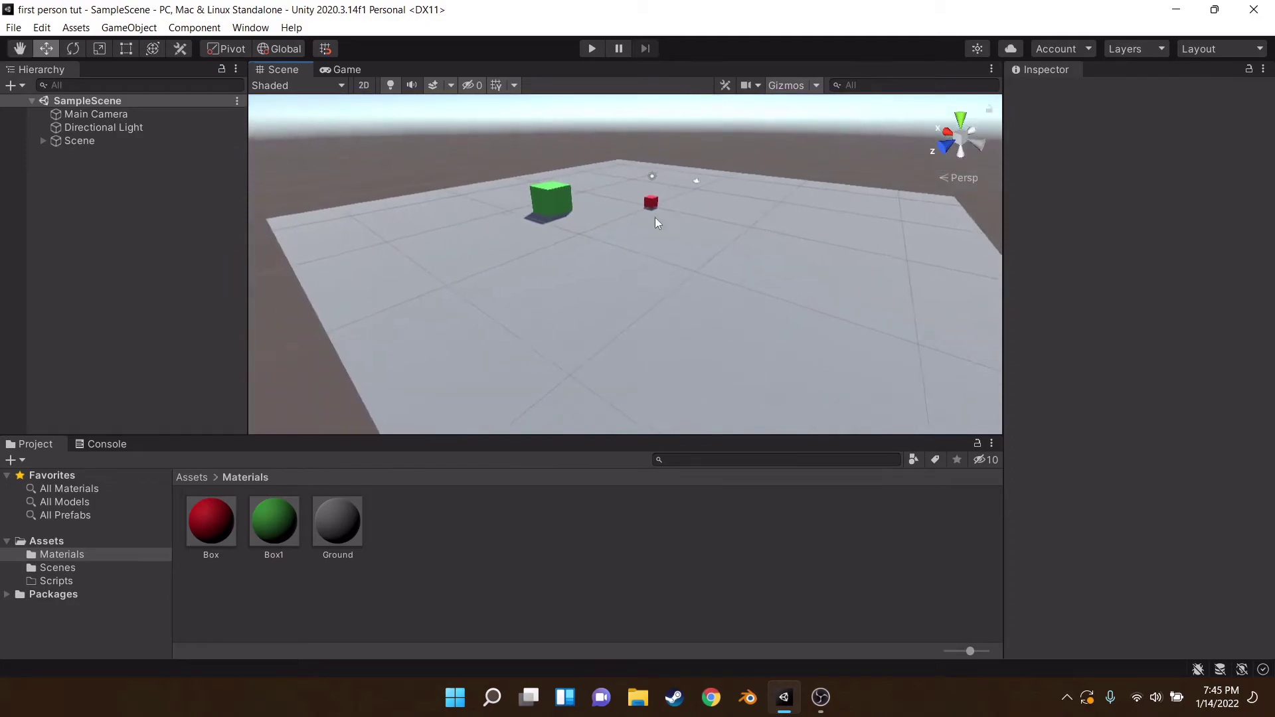
{"action": "left_click", "coordinate": [188, 478]}
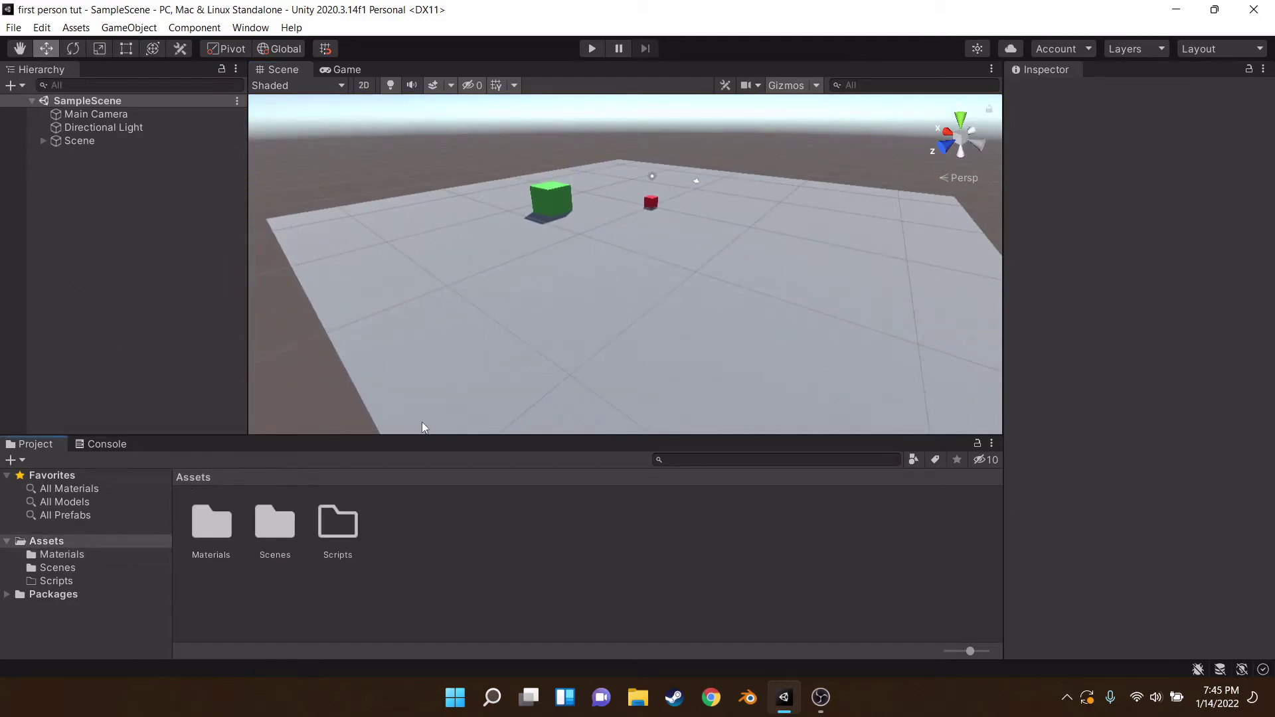
{"action": "left_click", "coordinate": [10, 86]}
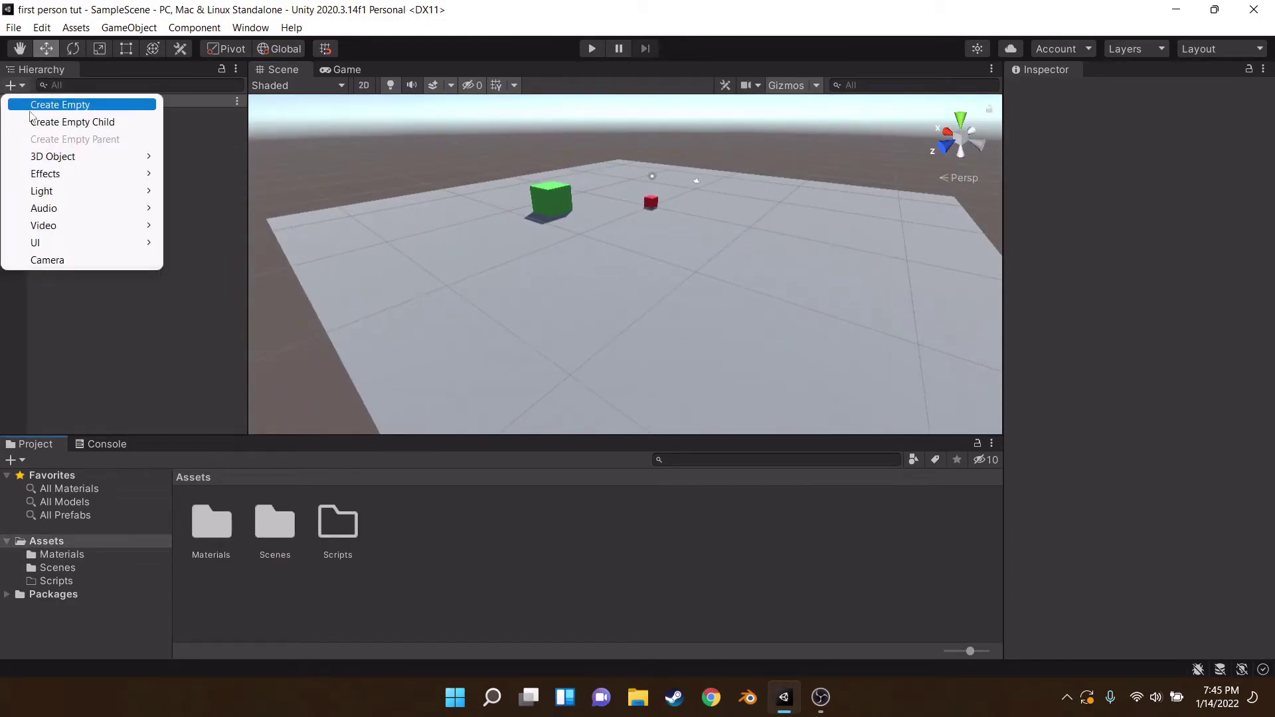
{"action": "left_click", "coordinate": [52, 110]}
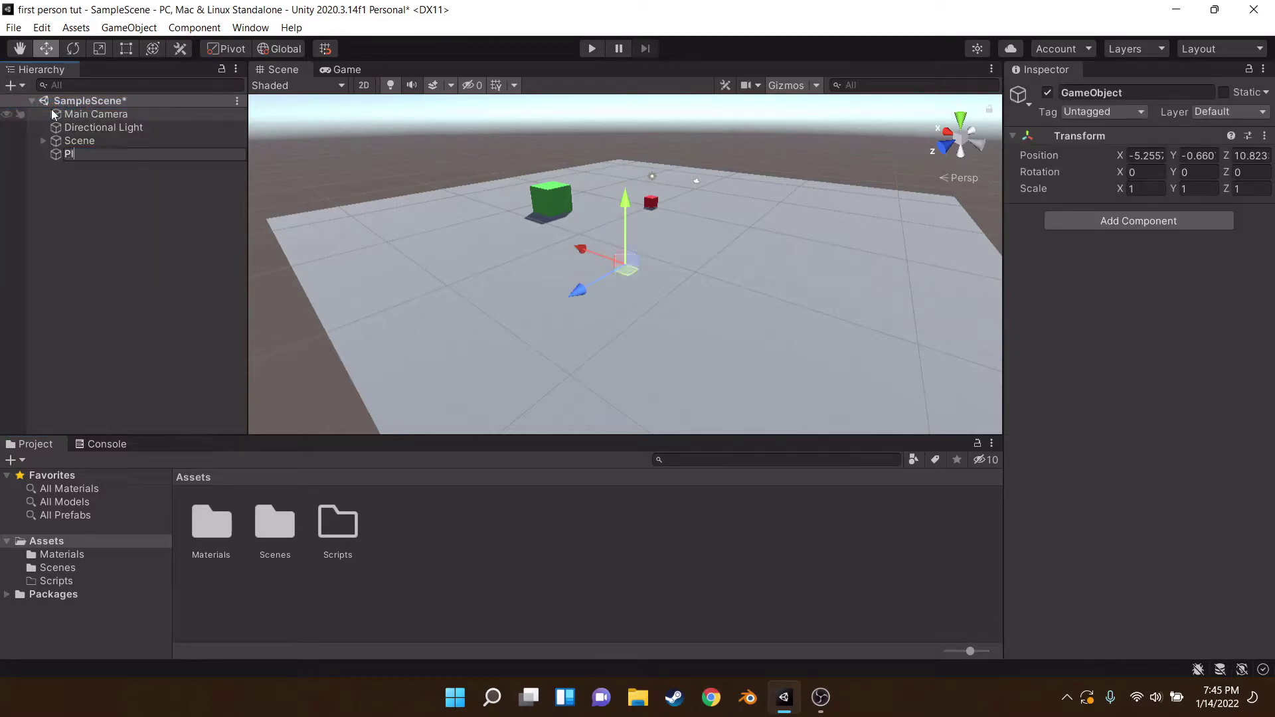
{"action": "key", "text": "Return"}
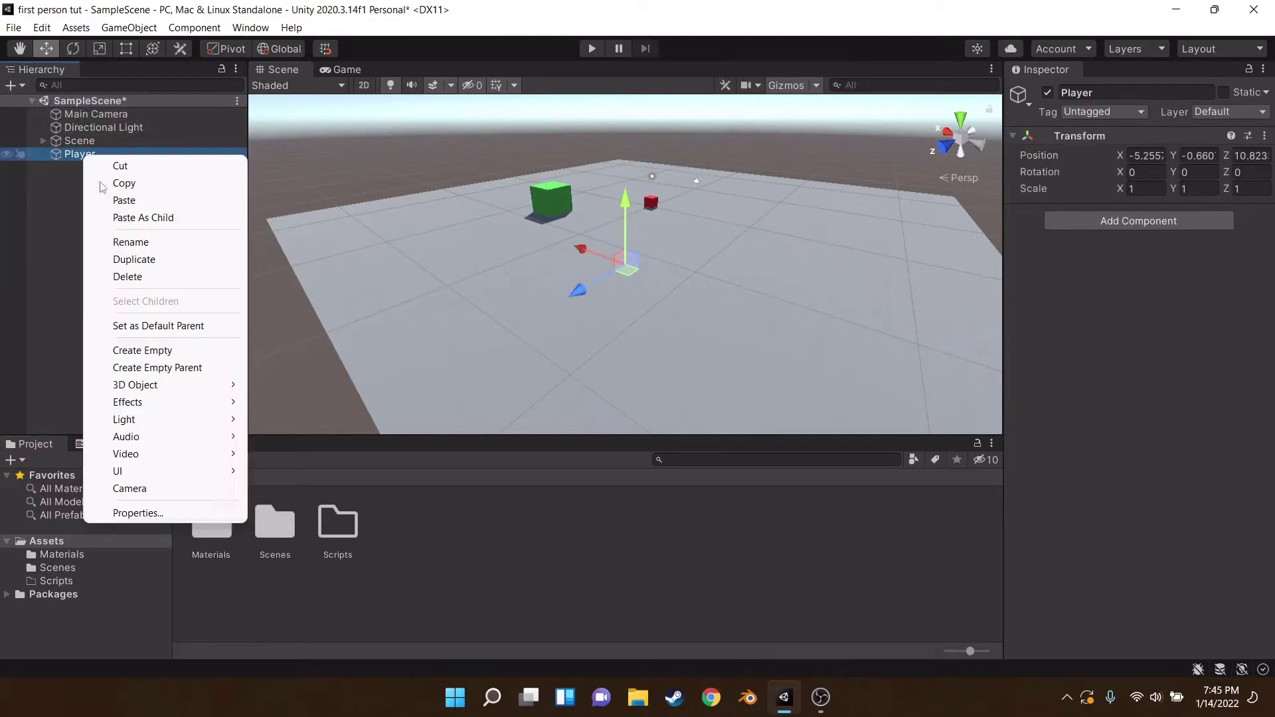
Step: Add a capsule as a child of Player and name it PlayerBody
{"action": "right_click", "coordinate": [83, 154]}
{"action": "mouse_move", "coordinate": [166, 385]}
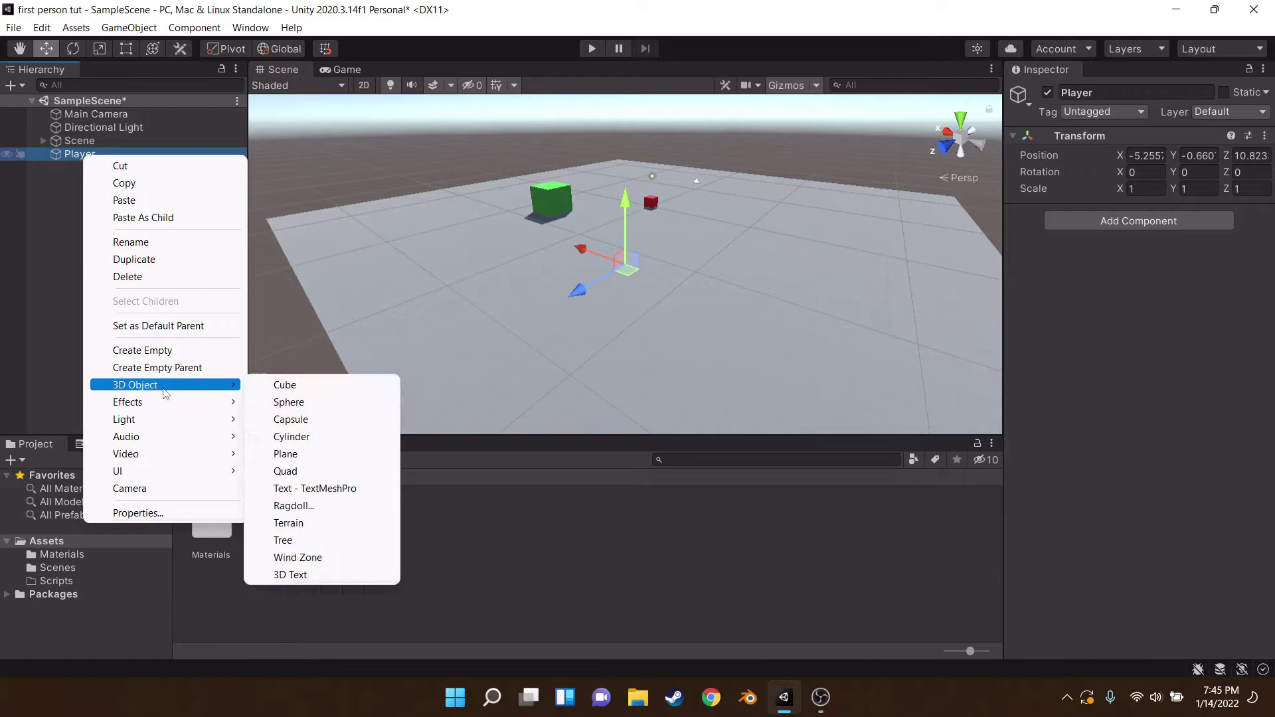
{"action": "left_click", "coordinate": [289, 422]}
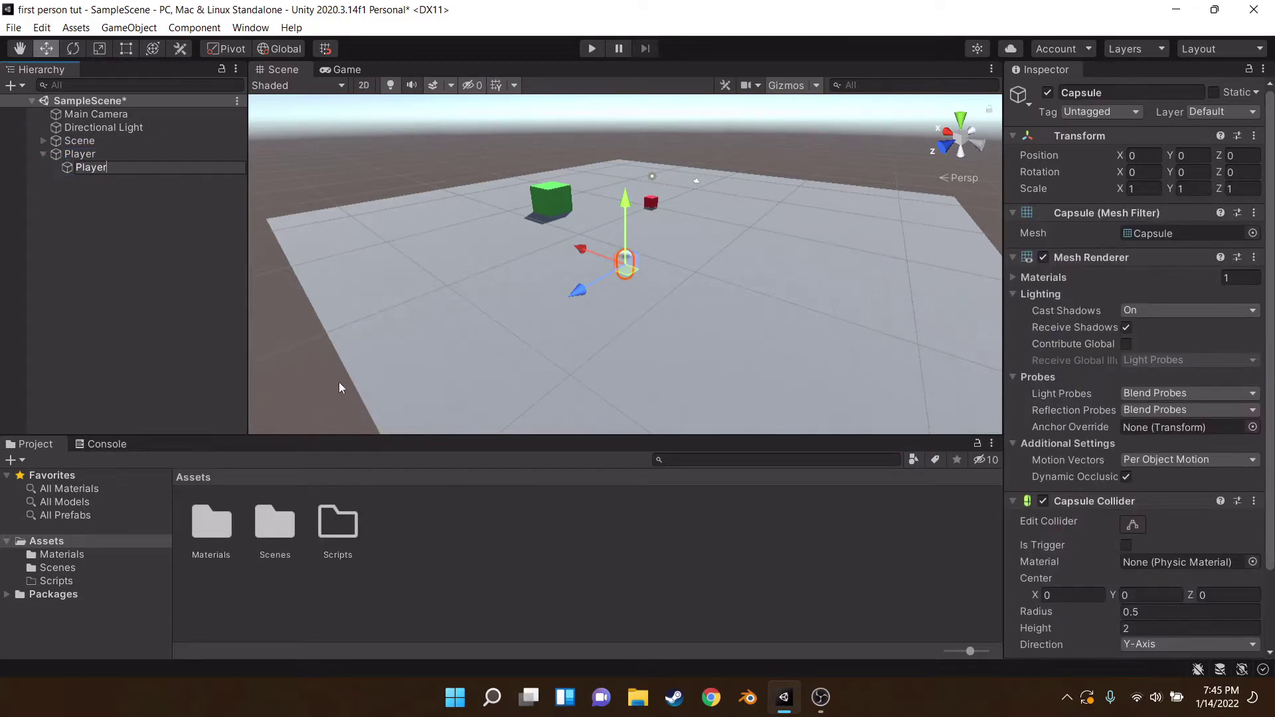
{"action": "key", "text": "Return"}
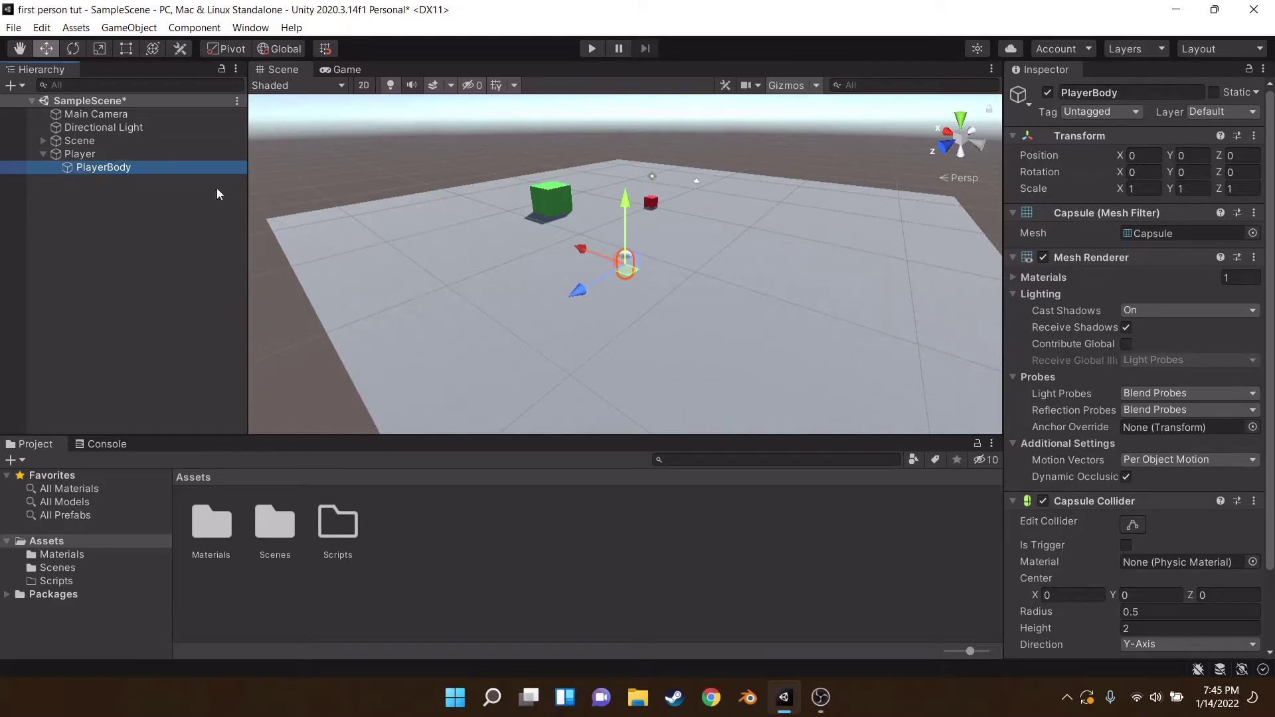
Step: Set the Player object's position to 0 on the X, Y and Z axes
{"action": "key", "text": "f"}
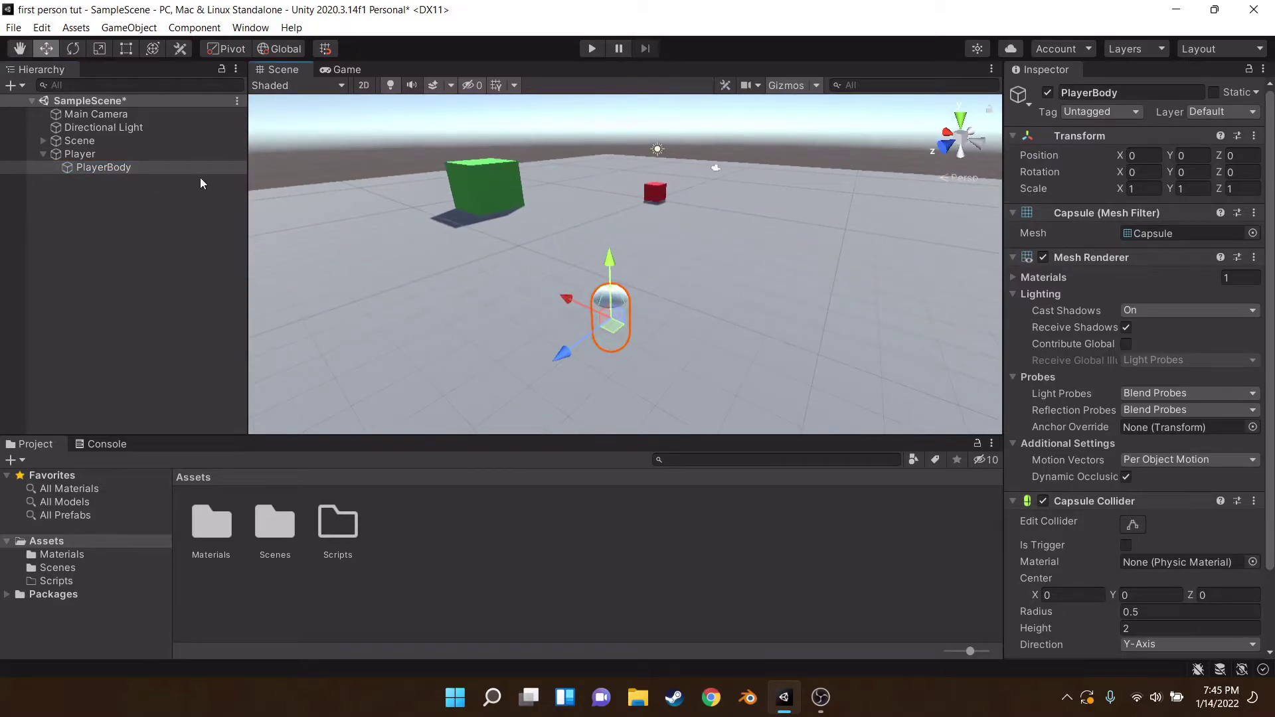
{"action": "left_click", "coordinate": [80, 154]}
{"action": "key", "text": "f"}
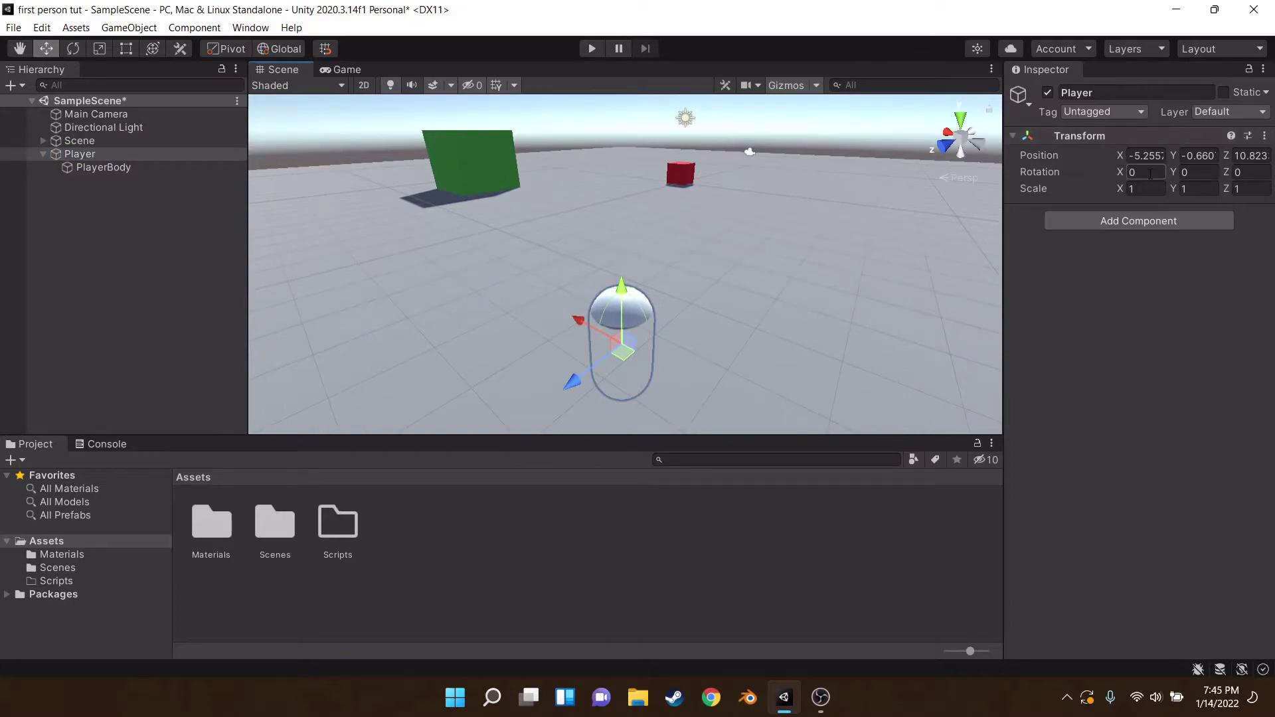
{"action": "left_click", "coordinate": [1149, 156]}
{"action": "type", "text": "0"}
{"action": "key", "text": "Tab"}
{"action": "type", "text": "0"}
{"action": "key", "text": "Tab"}
{"action": "type", "text": "0"}
Step: Raise the Player onto the ground surface and move it clear of the red cube, to about X 2.84, Y 1.04, Z 1.37
{"action": "right_click_drag", "start_coordinate": [685, 252], "coordinate": [656, 252]}
{"action": "key", "text": "w"}
{"action": "left_click_drag", "start_coordinate": [624, 272], "coordinate": [599, 166]}
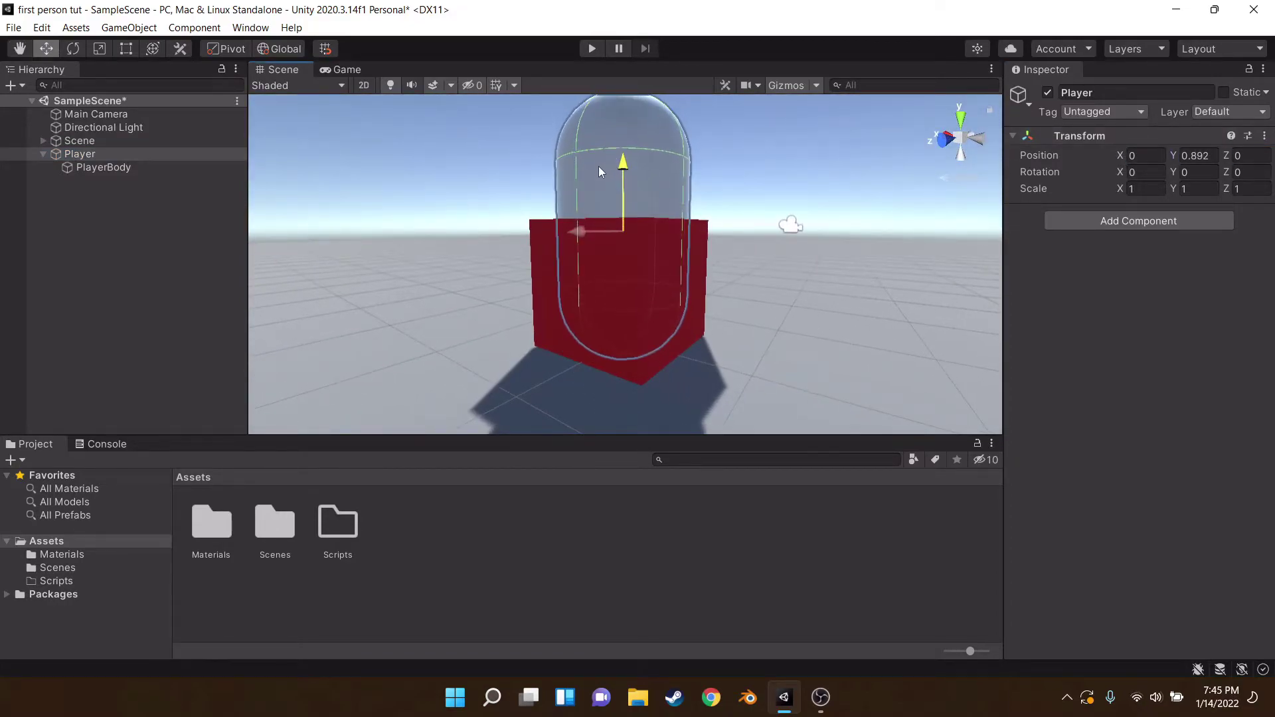
{"action": "key", "text": "s"}
{"action": "right_click_drag", "start_coordinate": [599, 166], "coordinate": [563, 262]}
{"action": "left_click_drag", "start_coordinate": [648, 270], "coordinate": [472, 235]}
{"action": "key", "text": "w"}
{"action": "right_click_drag", "start_coordinate": [472, 235], "coordinate": [358, 216]}
{"action": "left_click_drag", "start_coordinate": [651, 239], "coordinate": [655, 220]}
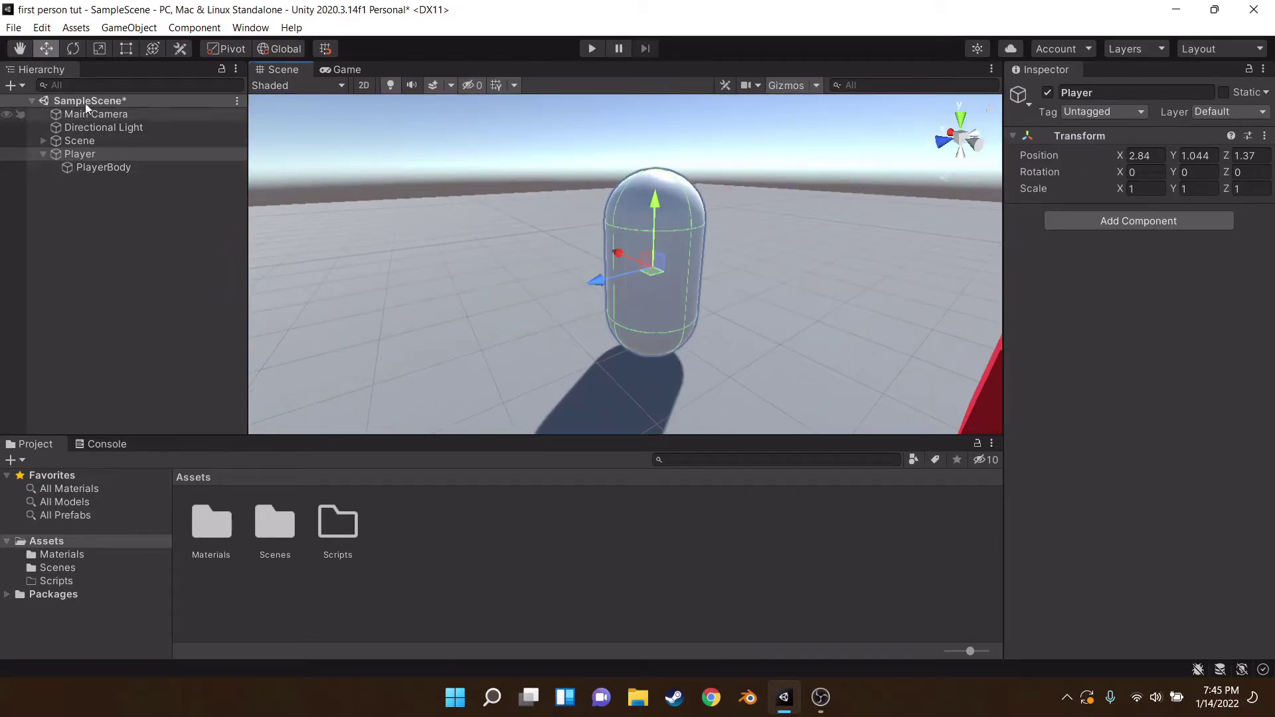
Step: Make the Main Camera a child of Player, below PlayerBody, and save the scene
{"action": "left_click", "coordinate": [118, 170]}
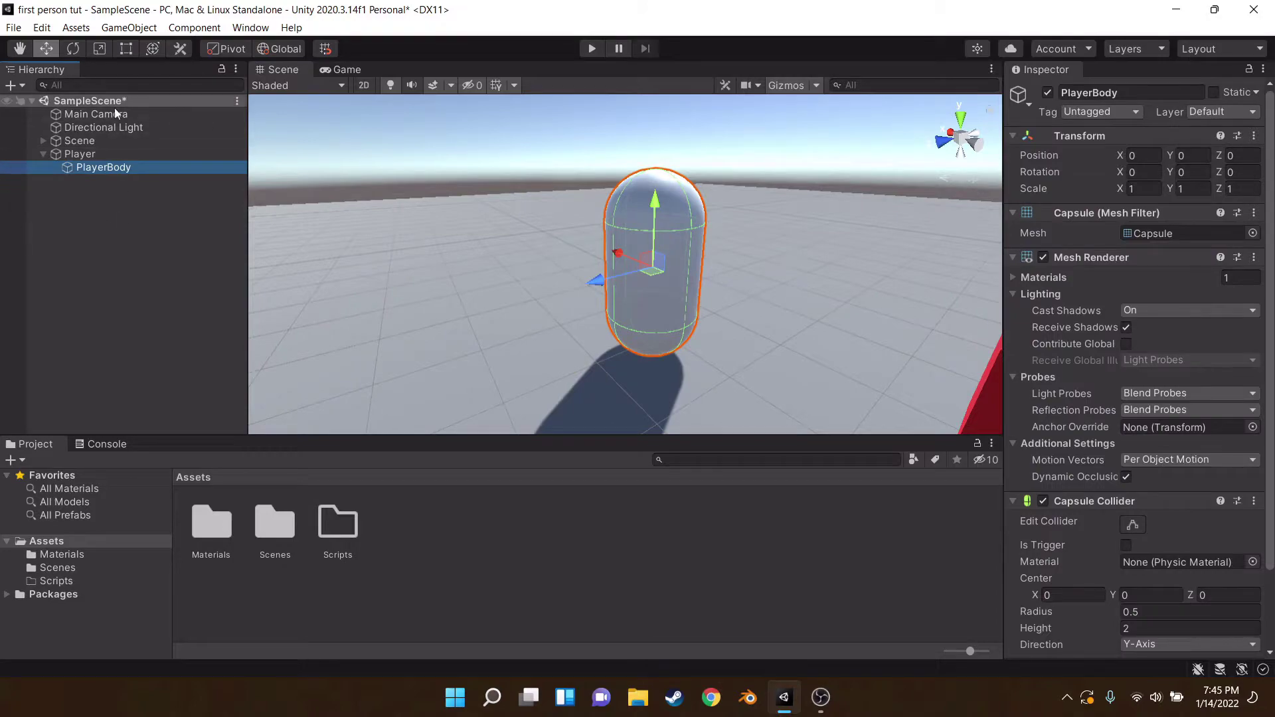
{"action": "left_click", "coordinate": [142, 158]}
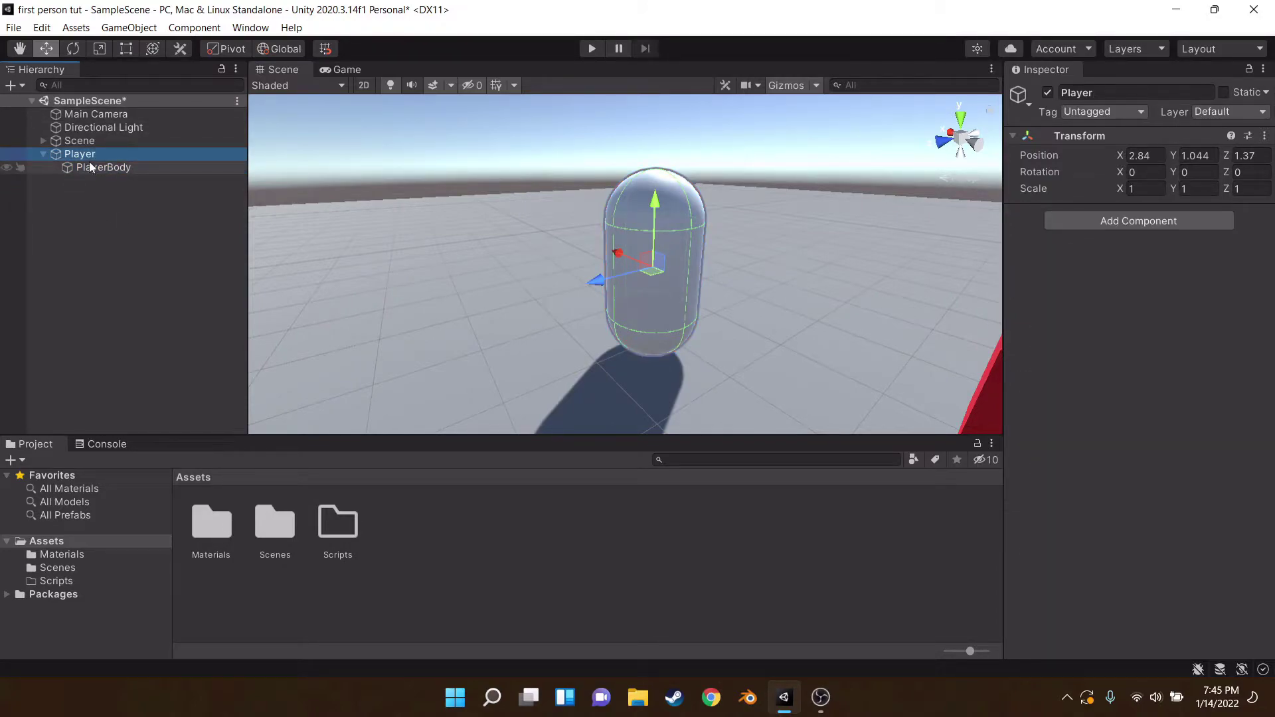
{"action": "left_click", "coordinate": [80, 112]}
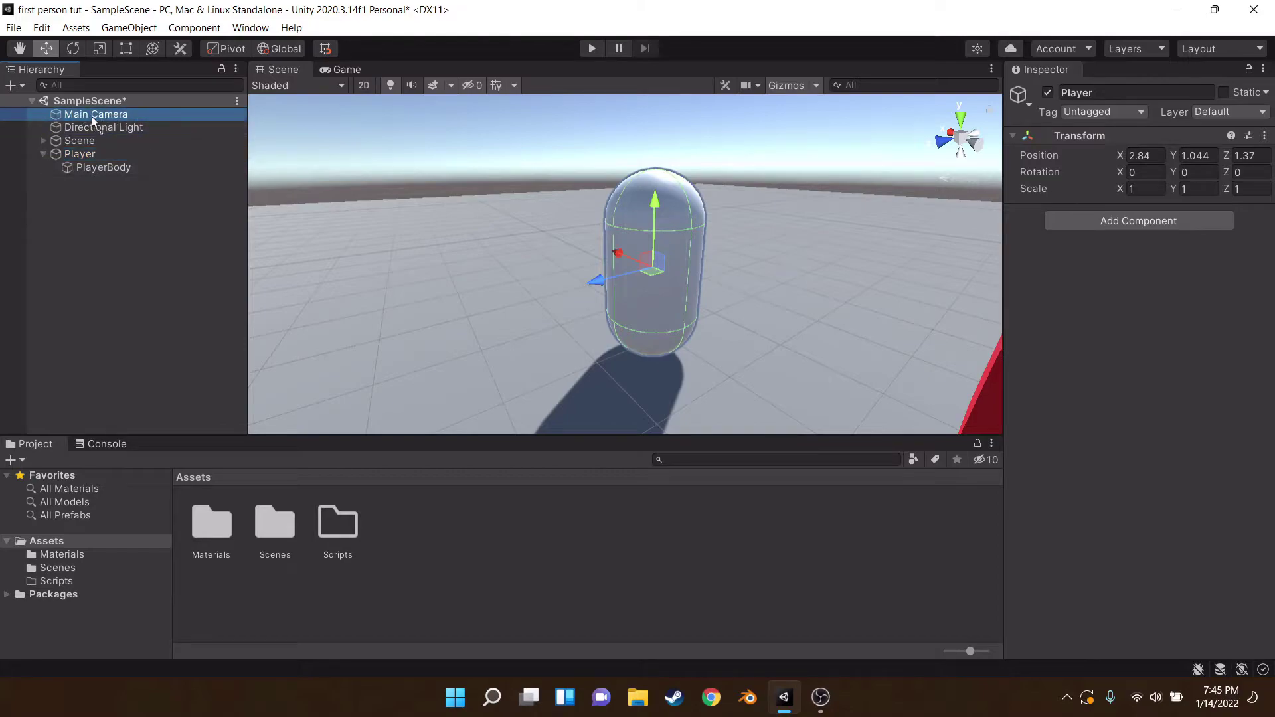
{"action": "left_click_drag", "start_coordinate": [128, 139], "coordinate": [95, 156]}
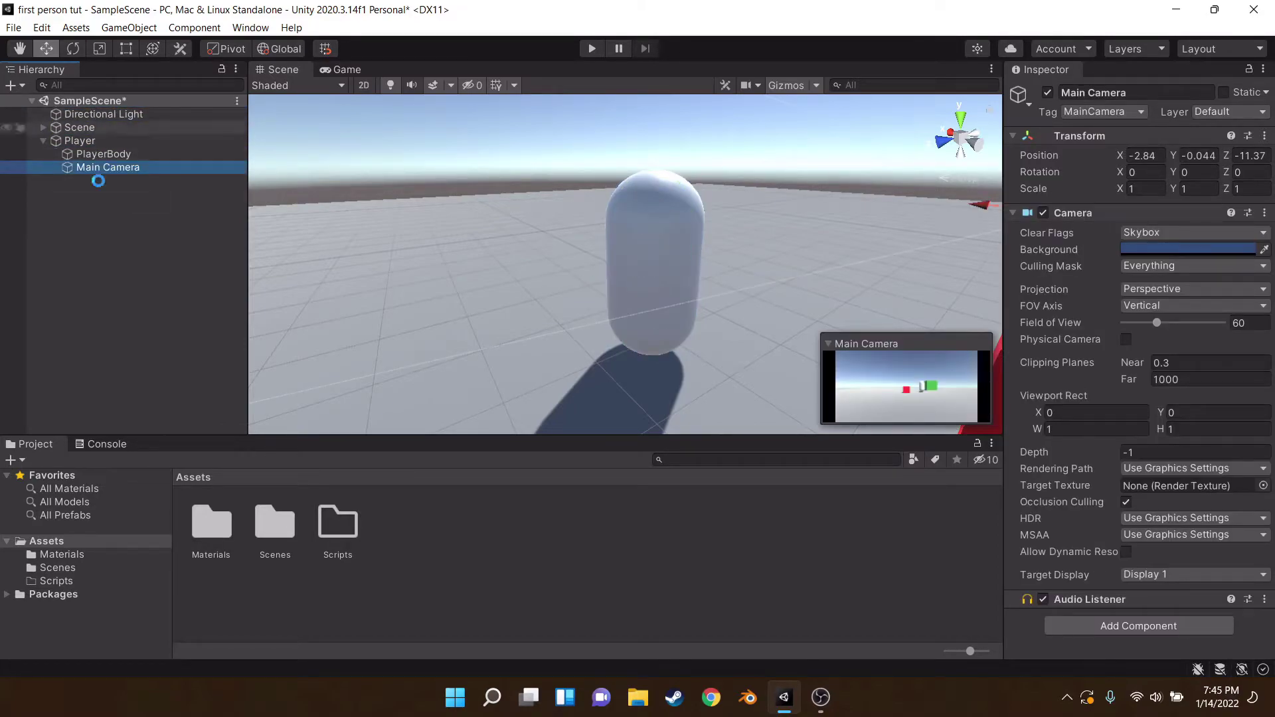
{"action": "key", "text": "ctrl+s"}
Step: Rename the Main Camera to Player Cam and save the scene
{"action": "left_click", "coordinate": [1136, 95]}
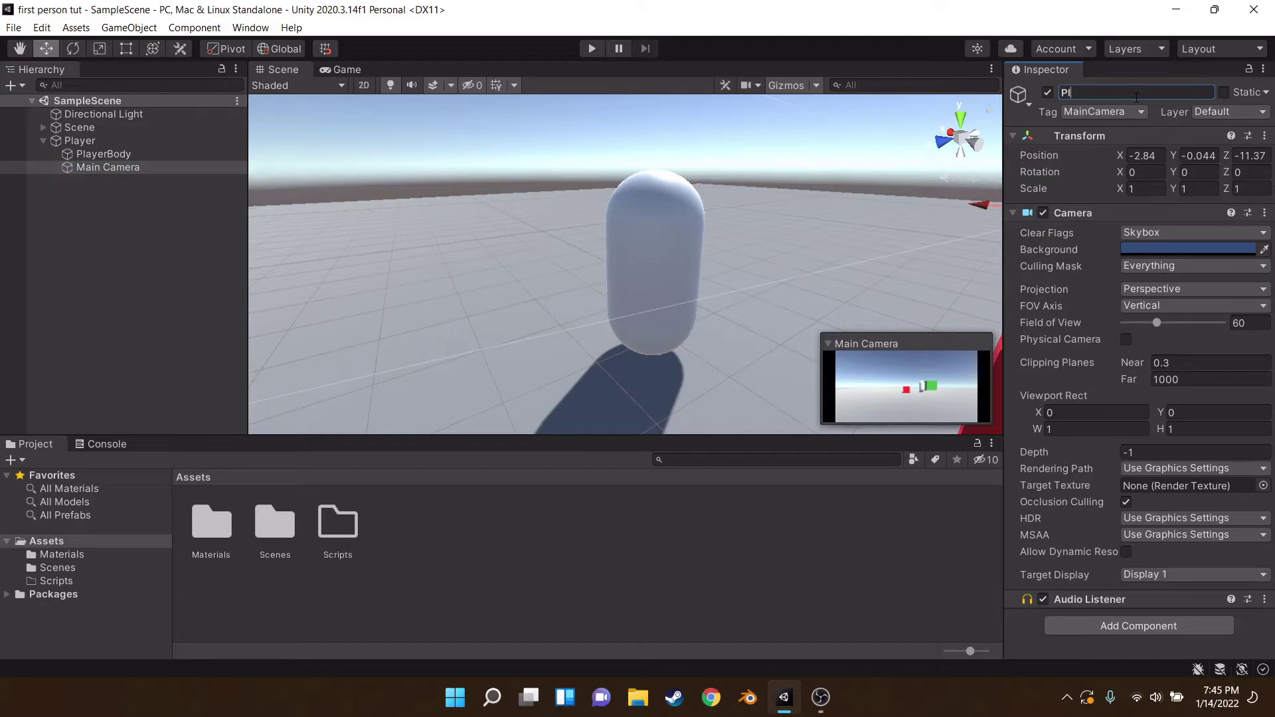
{"action": "key", "text": "BackSpace"}
{"action": "key", "text": "BackSpace"}
{"action": "type", "text": "am"}
{"action": "key", "text": "Return"}
{"action": "key", "text": "ctrl+s"}
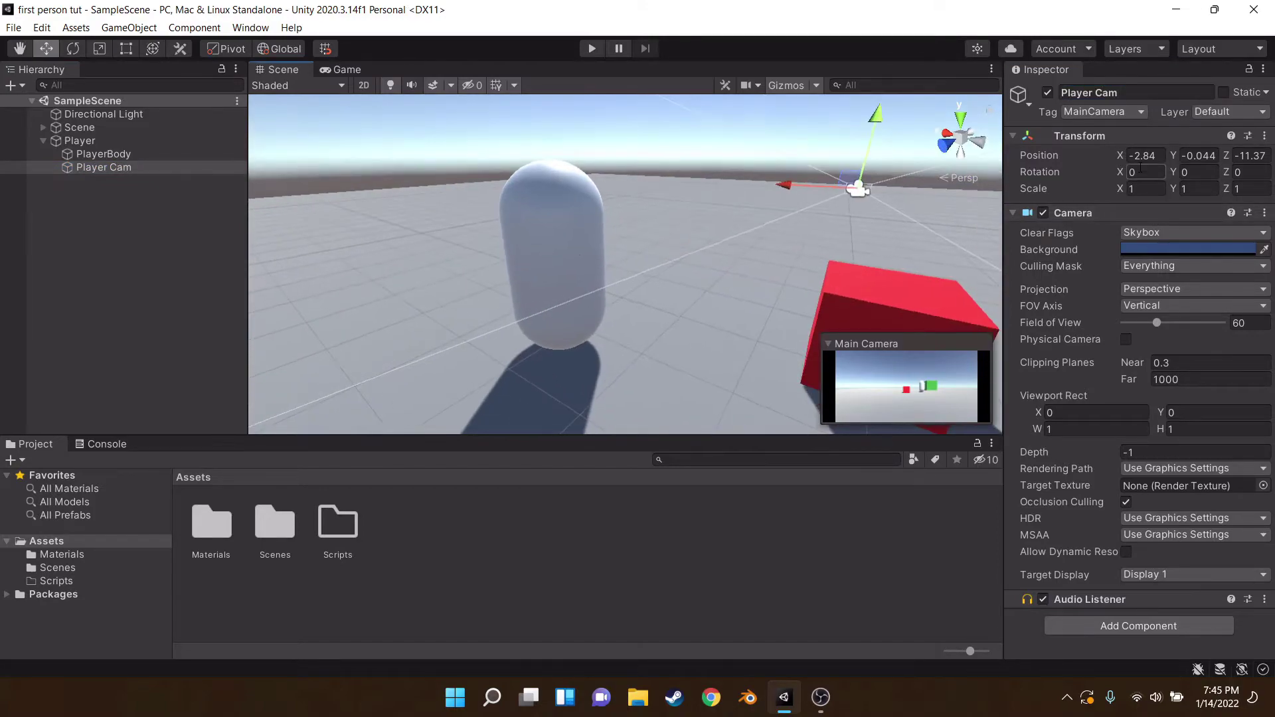
Step: Reset the Player Cam's transform so it sits at the Player's origin
{"action": "left_click", "coordinate": [1265, 136]}
{"action": "left_click", "coordinate": [1144, 154]}
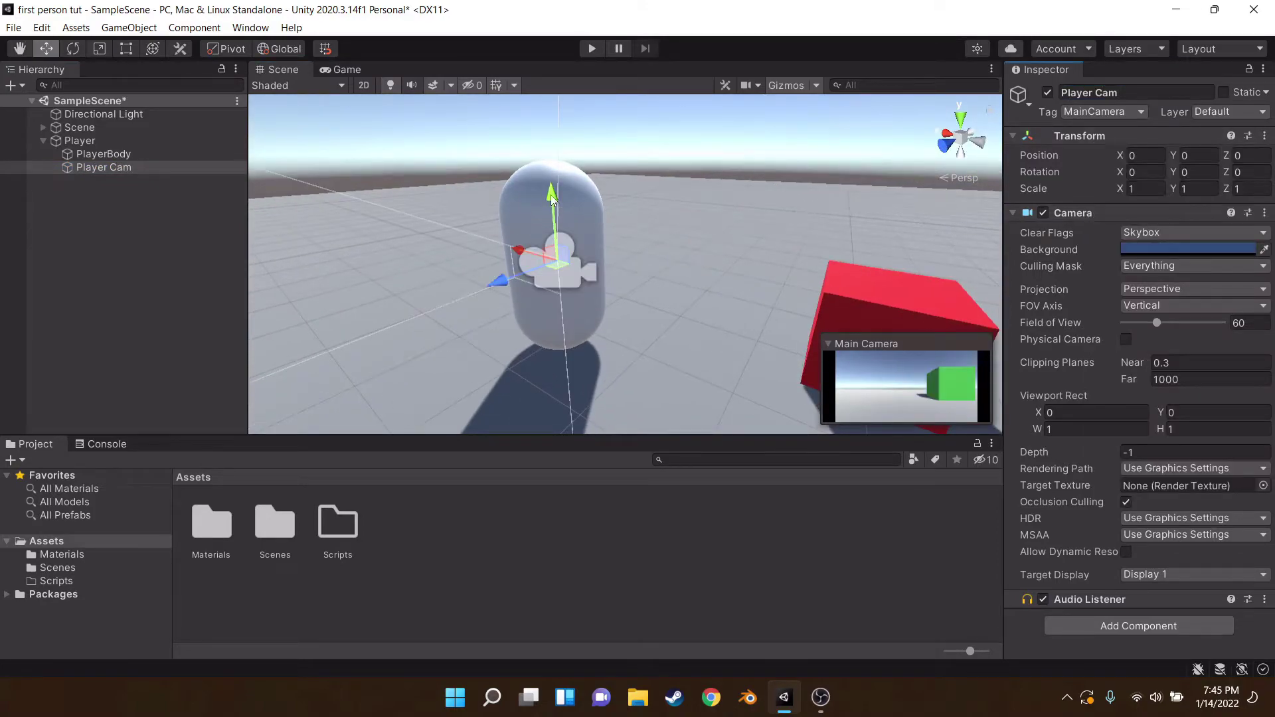
Step: Raise the Player Cam to eye height inside the capsule with a Y position of 0.6 and save the scene
{"action": "left_click_drag", "start_coordinate": [552, 195], "coordinate": [547, 120]}
{"action": "left_click_drag", "start_coordinate": [546, 121], "coordinate": [546, 125]}
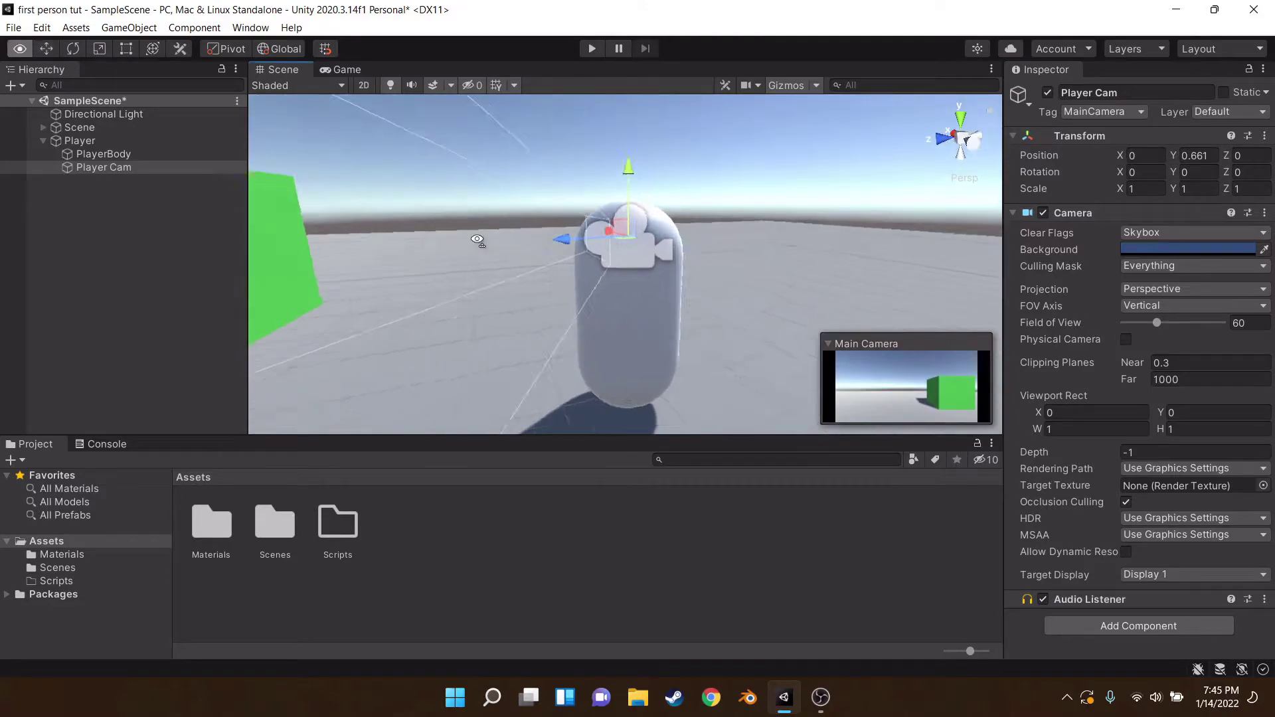
{"action": "right_click_drag", "start_coordinate": [480, 244], "coordinate": [540, 250]}
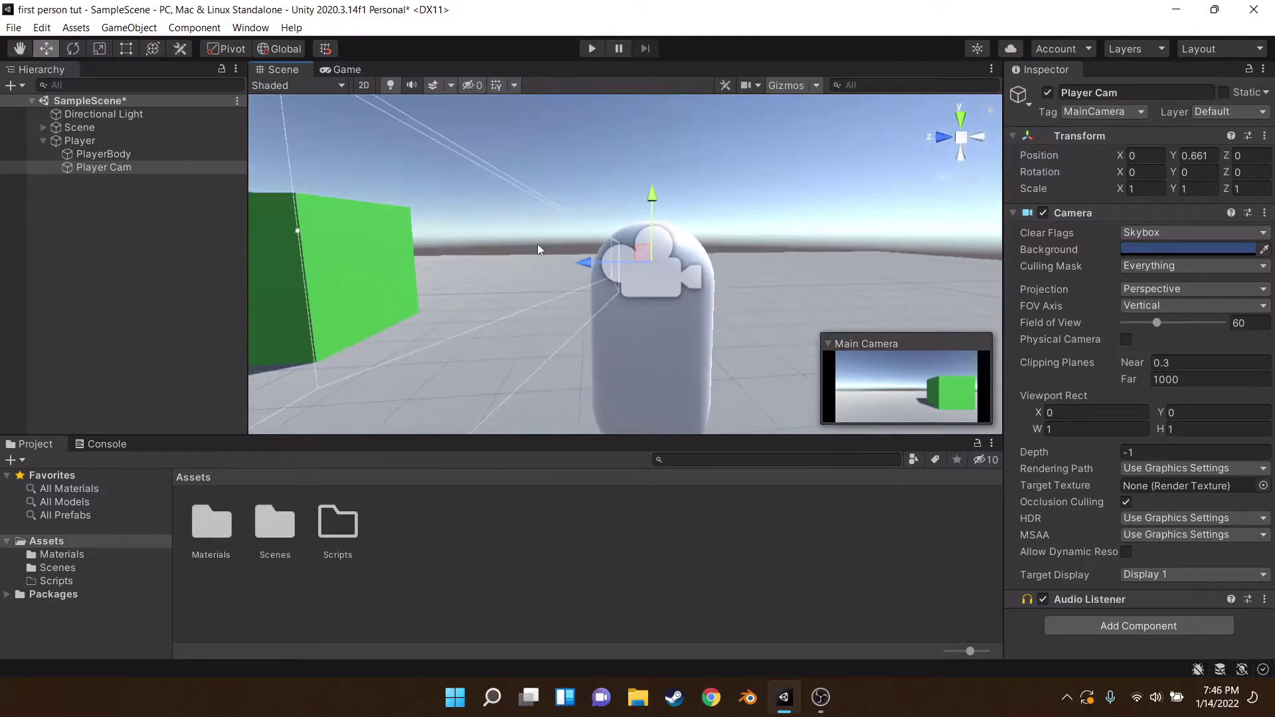
{"action": "type", "text": "0.6"}
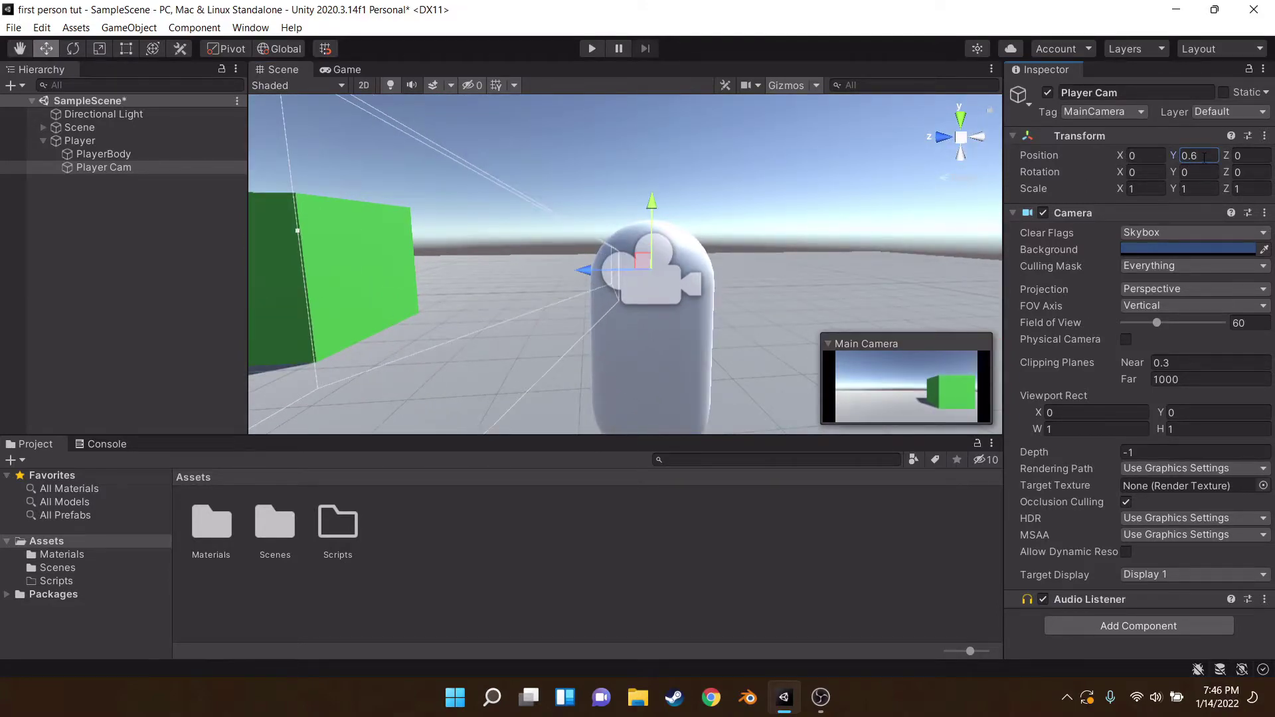
{"action": "key", "text": "Return"}
{"action": "key", "text": "ctrl+s"}
{"action": "left_click_drag", "start_coordinate": [671, 273], "coordinate": [582, 279], "text": "alt"}
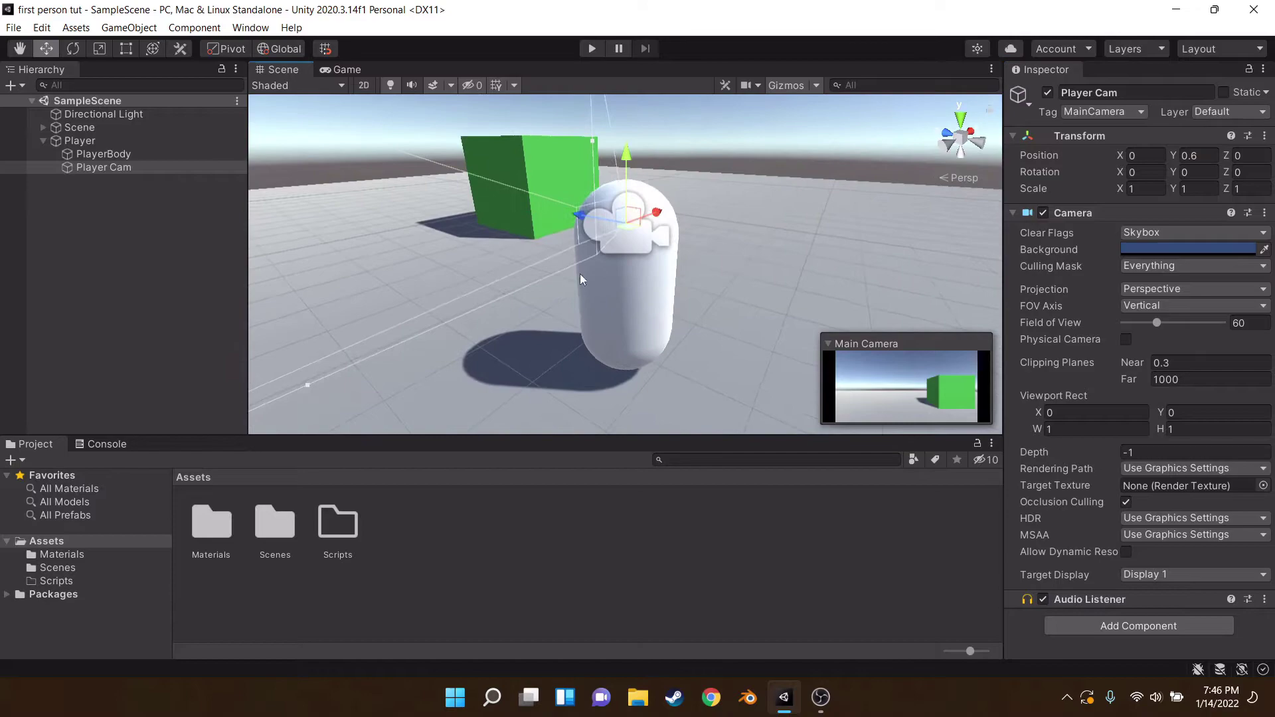
Step: Narrow the PlayerBody capsule by setting its X and Z scale to 0.7
{"action": "double_click", "coordinate": [86, 154]}
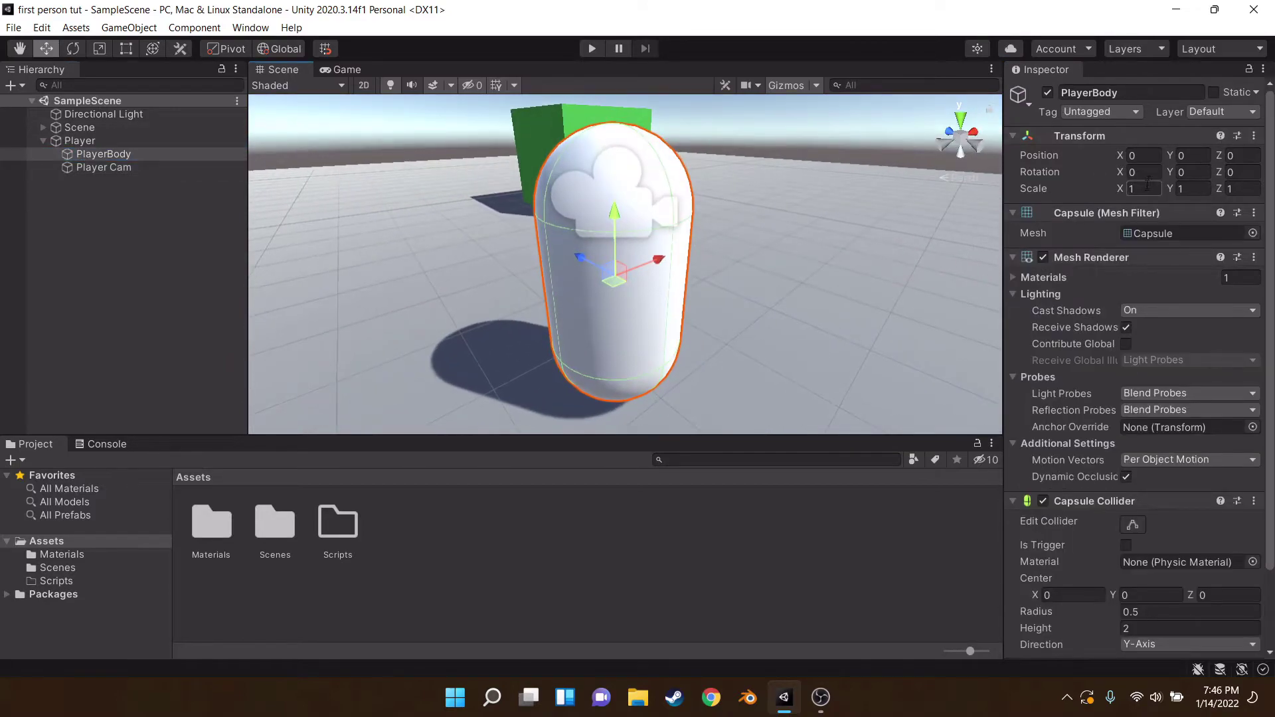
{"action": "type", "text": "0.7"}
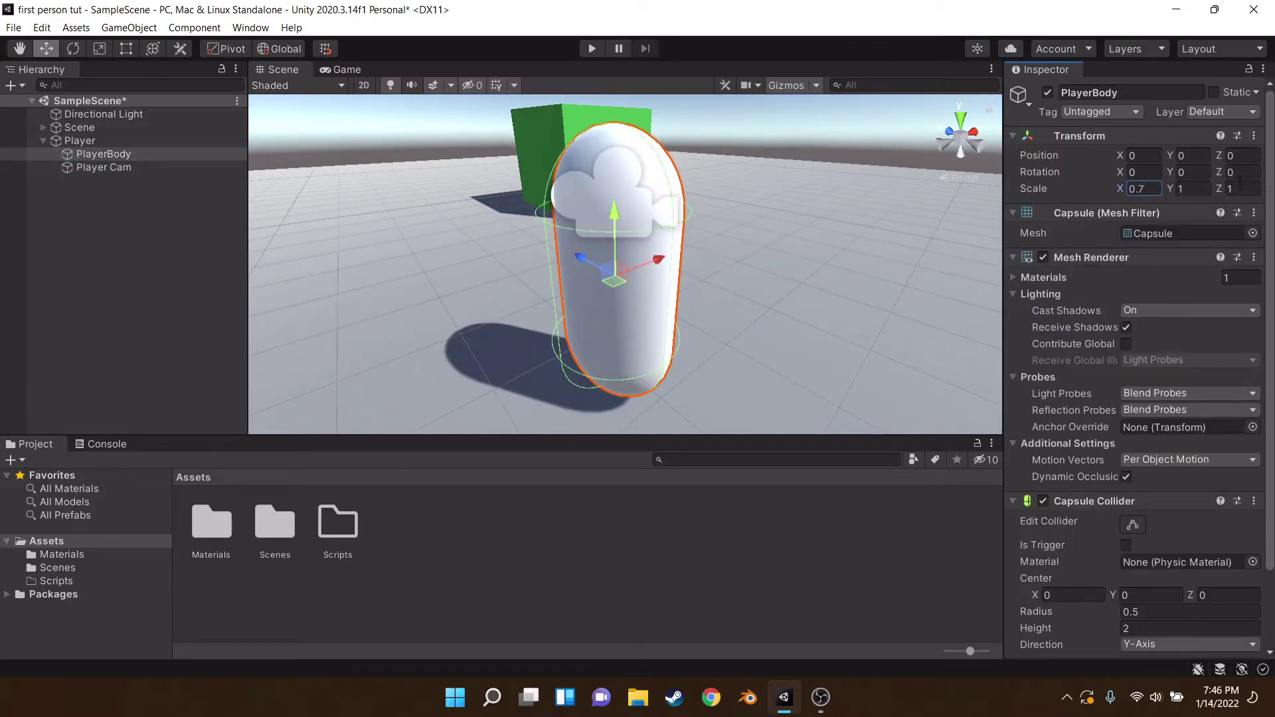
{"action": "type", "text": ".7"}
{"action": "right_click_drag", "start_coordinate": [668, 315], "coordinate": [743, 251]}
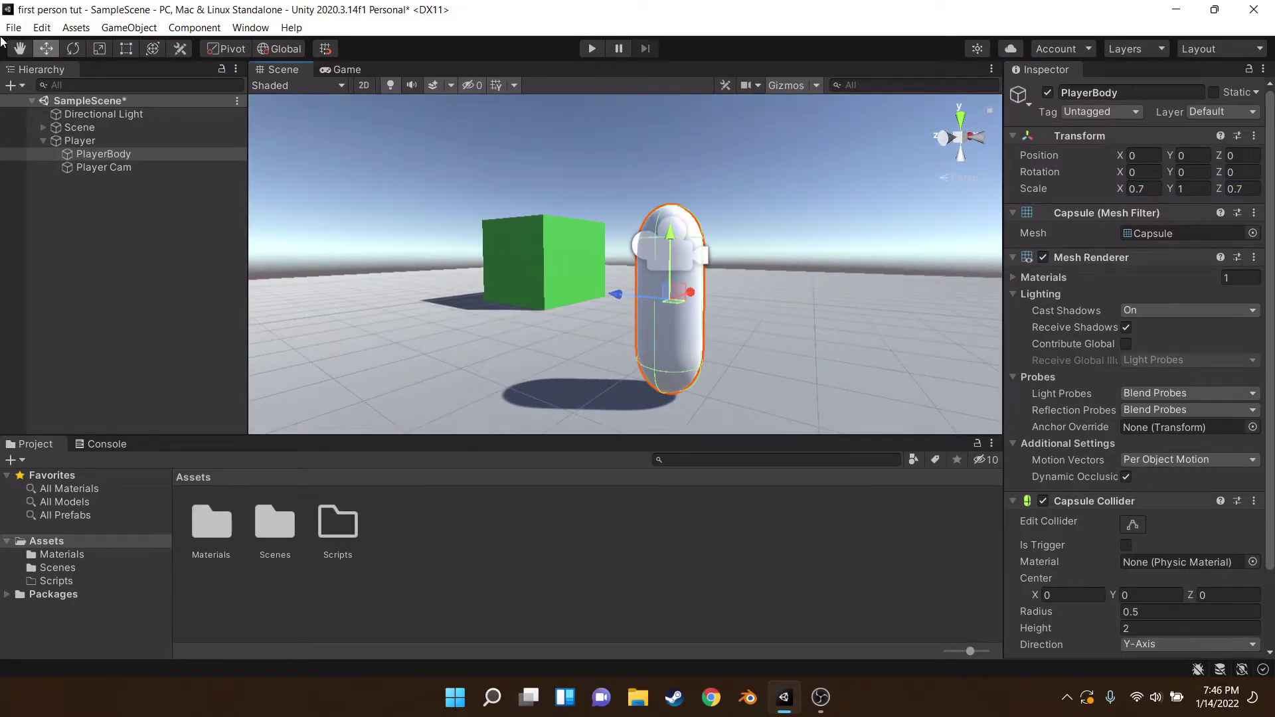
Step: Remove the Capsule Collider component from PlayerBody
{"action": "left_click", "coordinate": [1256, 501]}
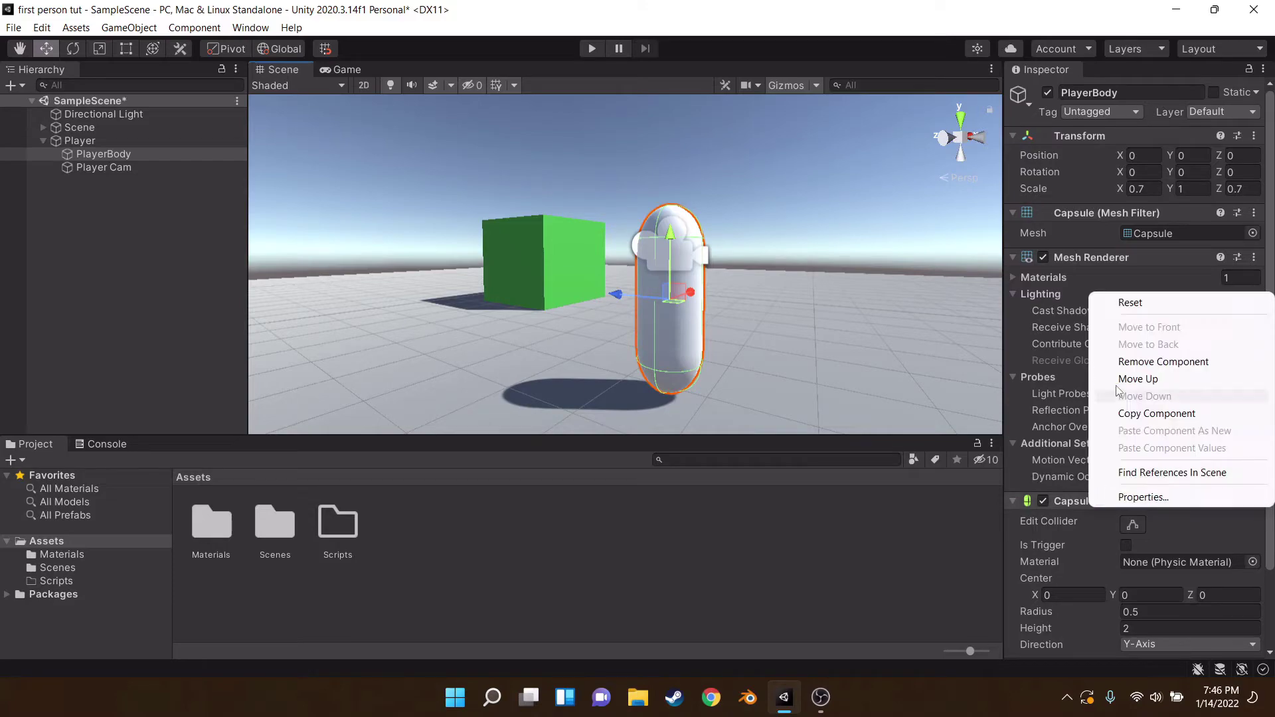
{"action": "left_click", "coordinate": [1118, 364]}
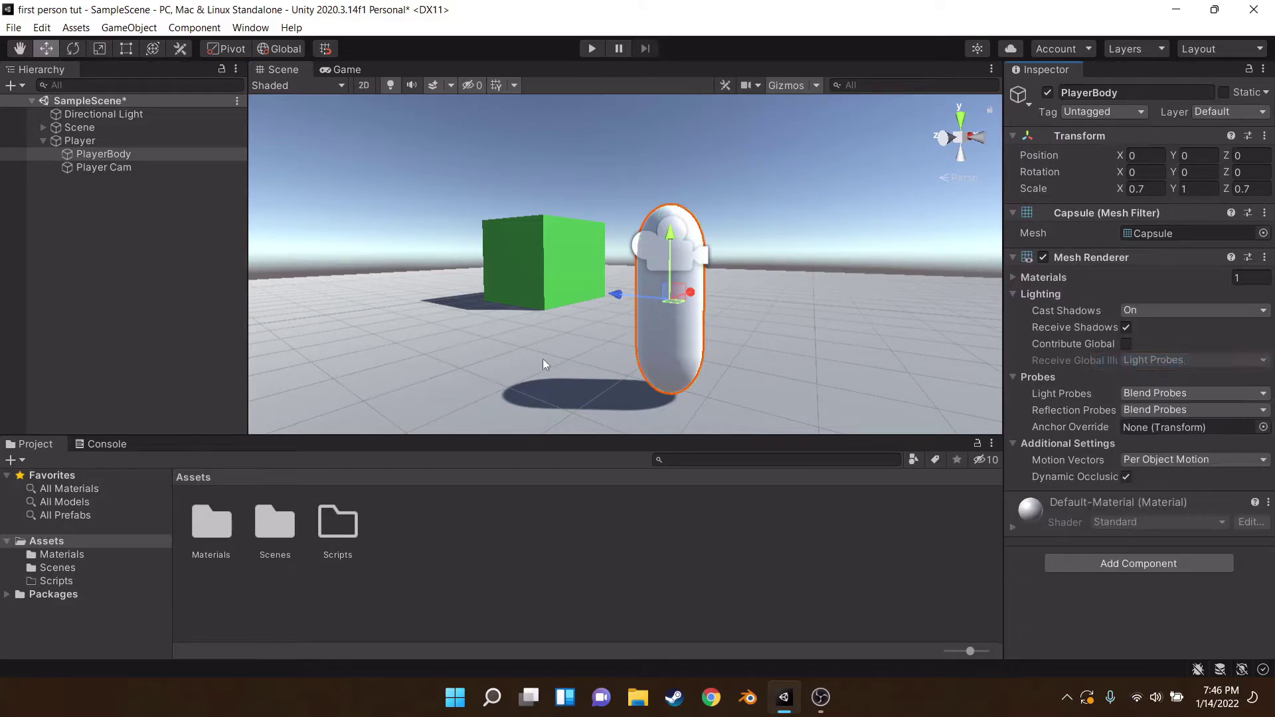
{"action": "left_click_drag", "start_coordinate": [671, 278], "coordinate": [857, 289], "text": "alt"}
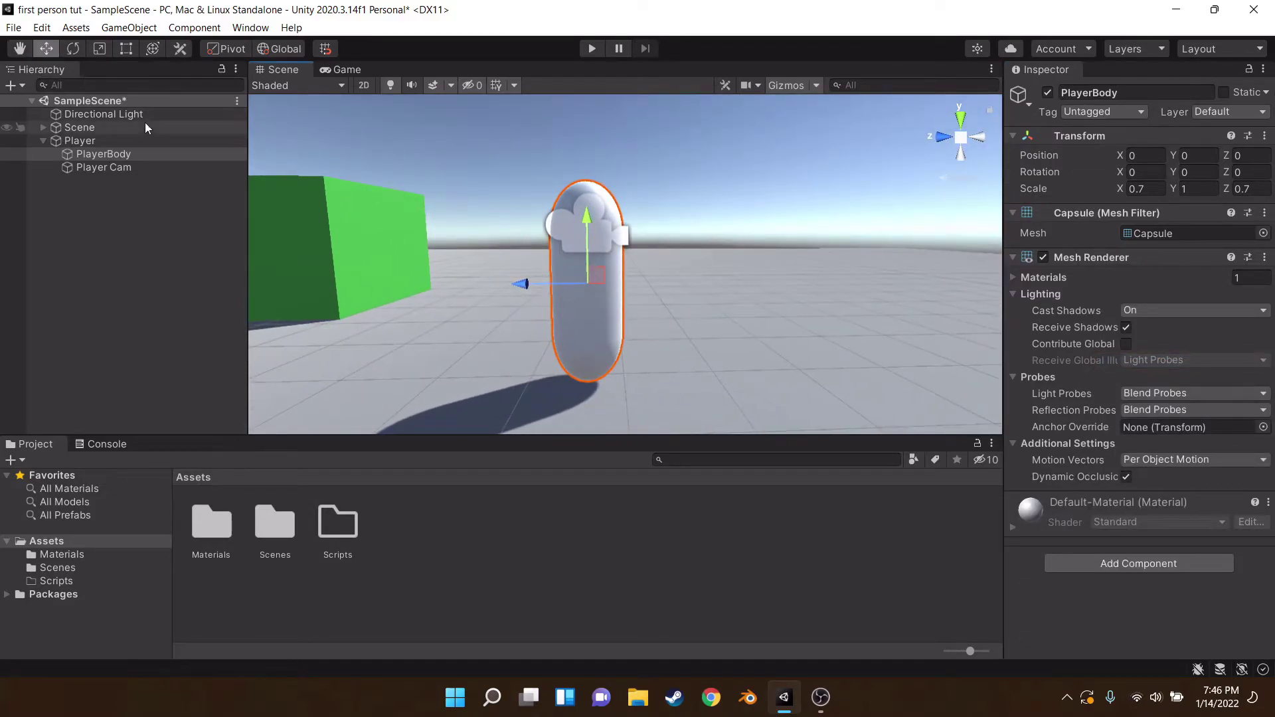
Step: Add a Character Controller component to the Player parent object
{"action": "left_click", "coordinate": [103, 138]}
{"action": "left_click", "coordinate": [1115, 220]}
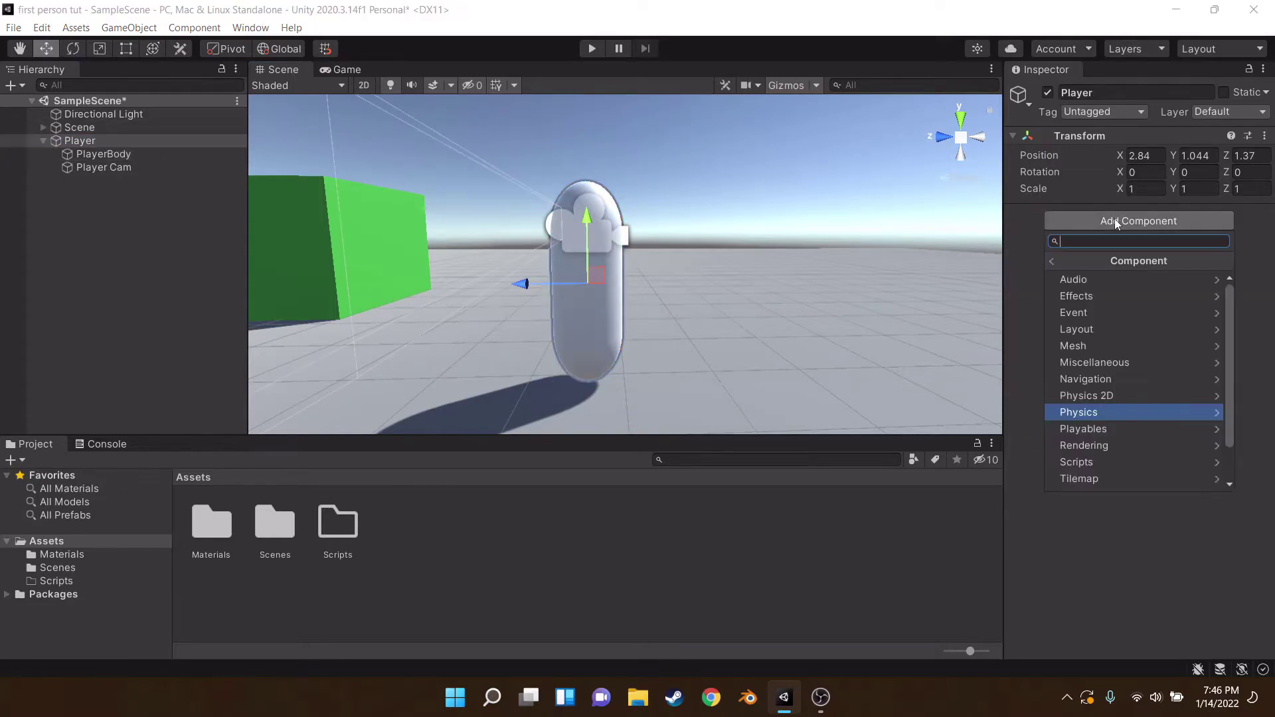
{"action": "type", "text": "Chara"}
{"action": "key", "text": "Return"}
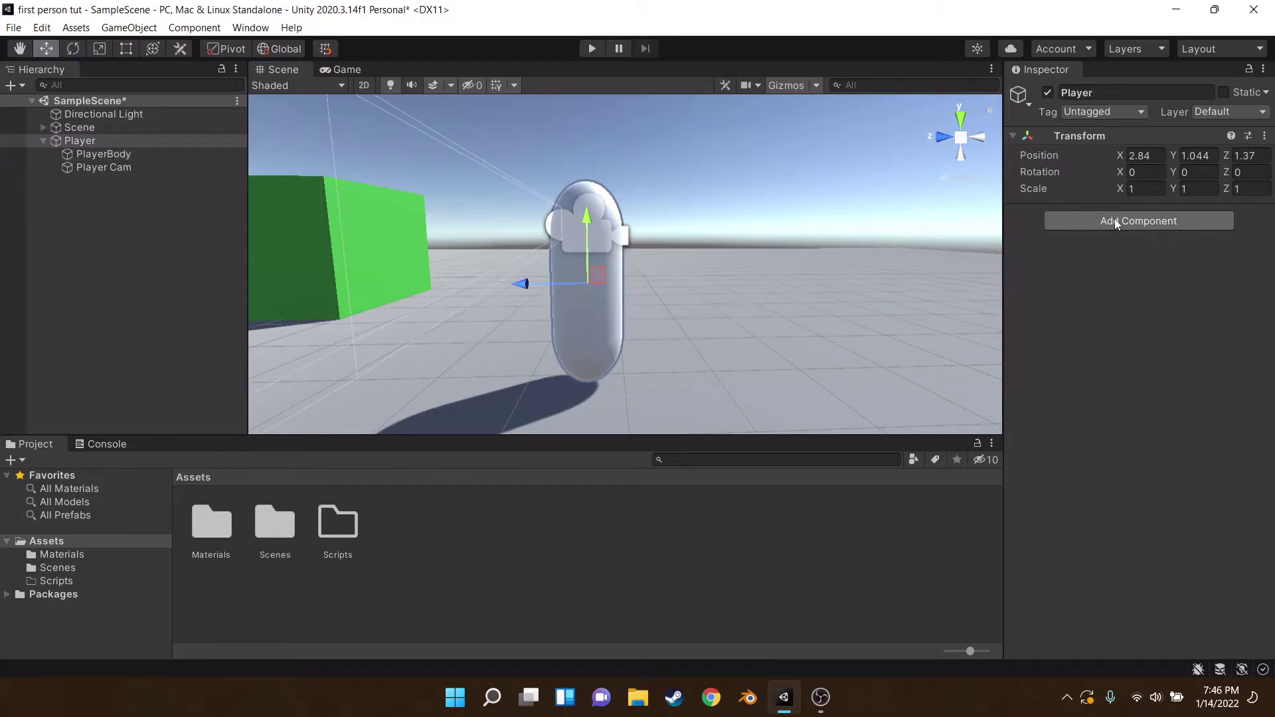
{"action": "right_click_drag", "start_coordinate": [749, 221], "coordinate": [758, 215]}
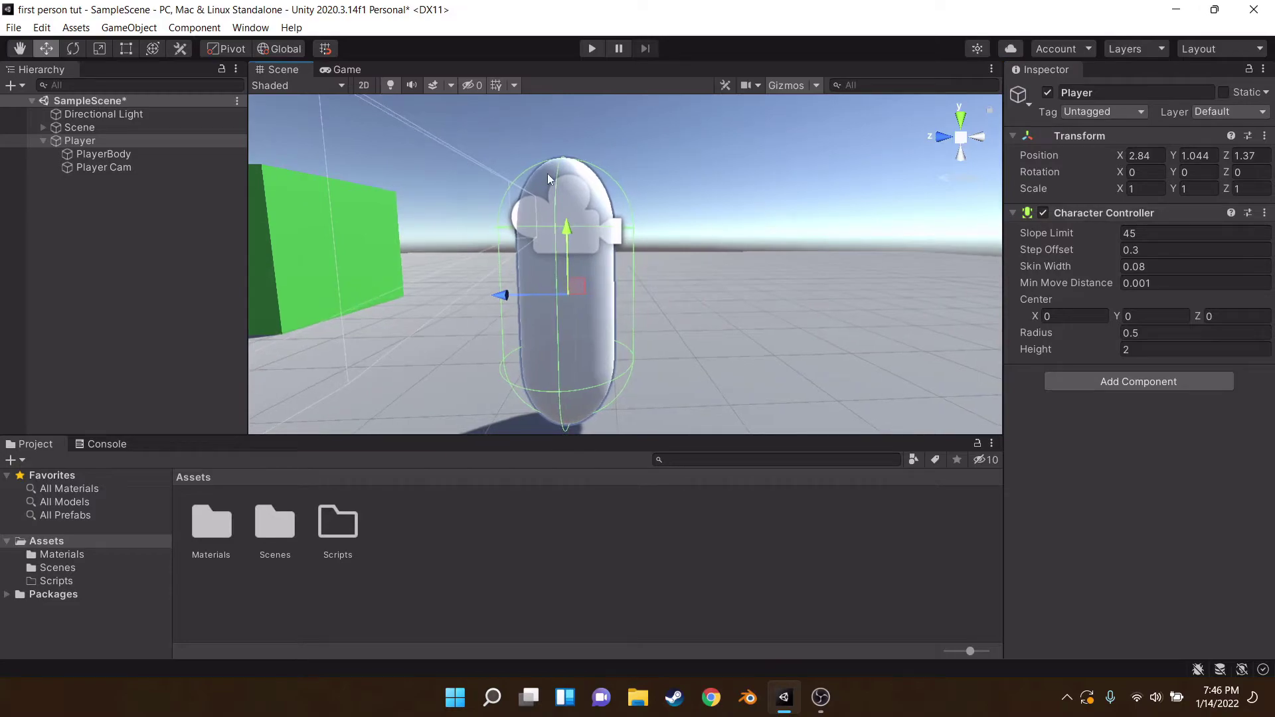
Step: Set the Character Controller's radius to 0.3 to match the capsule and save the scene
{"action": "left_click_drag", "start_coordinate": [1060, 331], "coordinate": [1055, 336]}
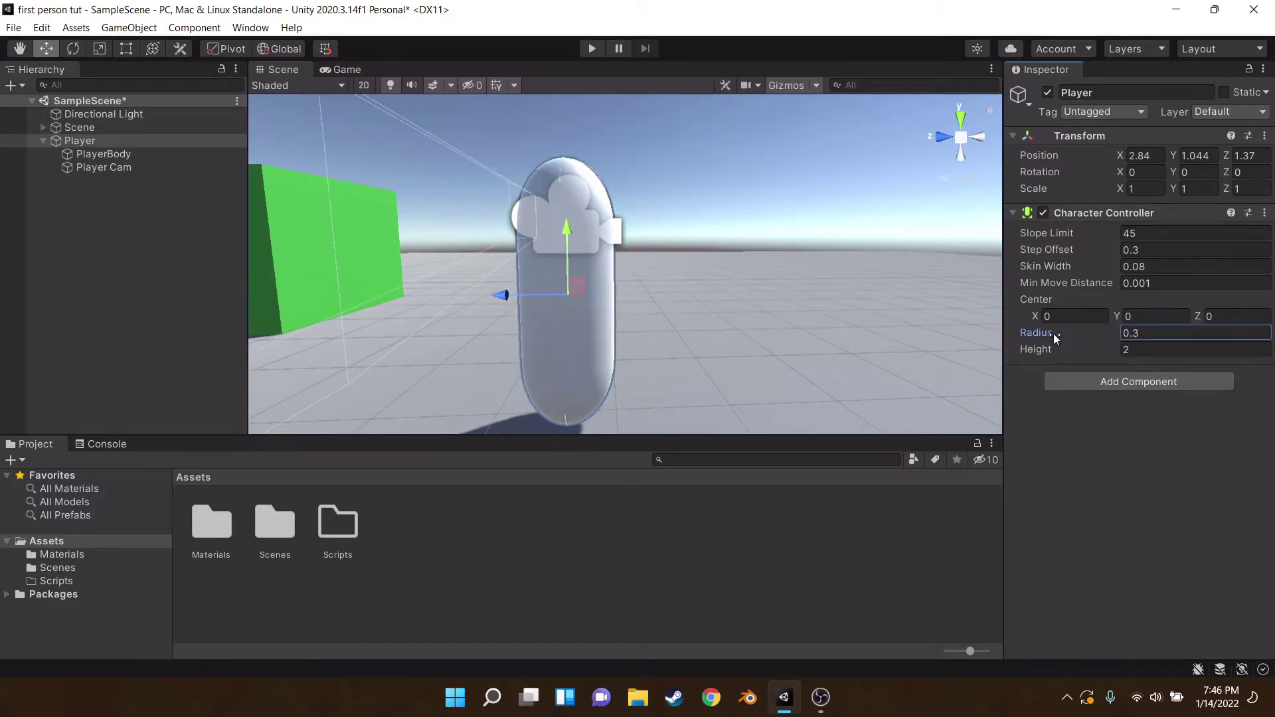
{"action": "right_click_drag", "start_coordinate": [718, 252], "coordinate": [750, 284]}
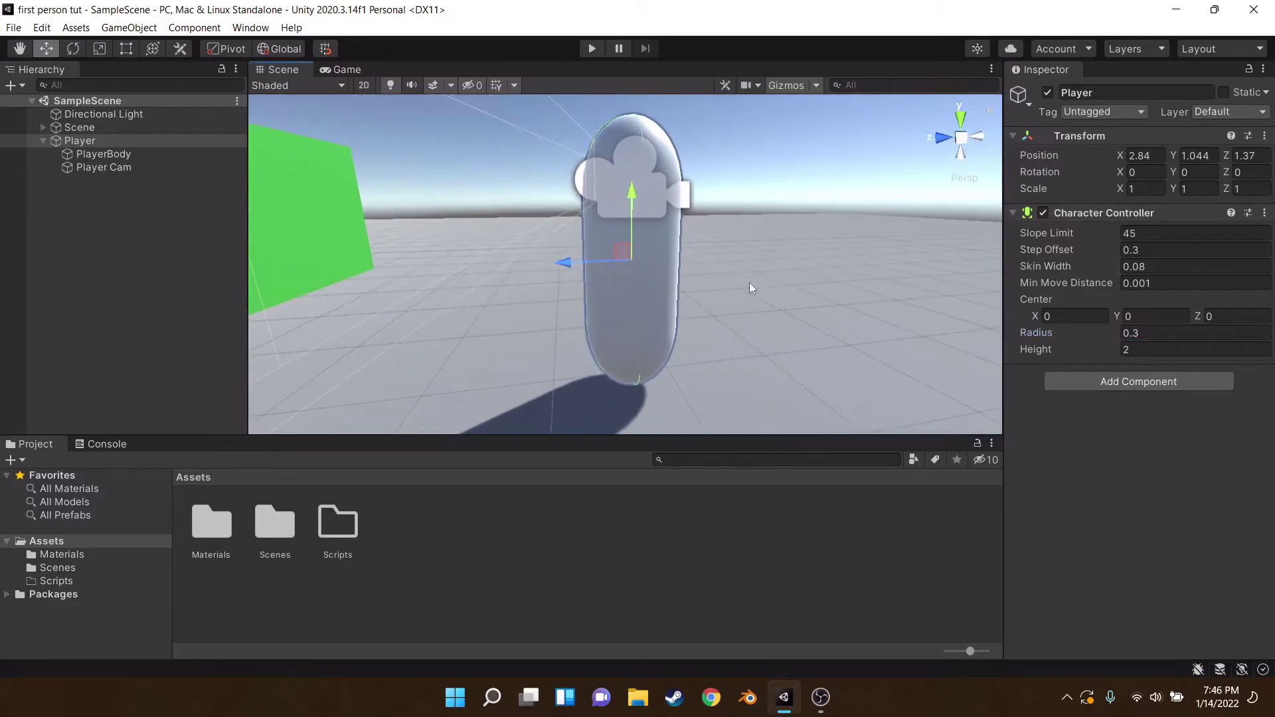
{"action": "right_click_drag", "start_coordinate": [644, 293], "coordinate": [697, 306]}
{"action": "key", "text": "ctrl+s"}
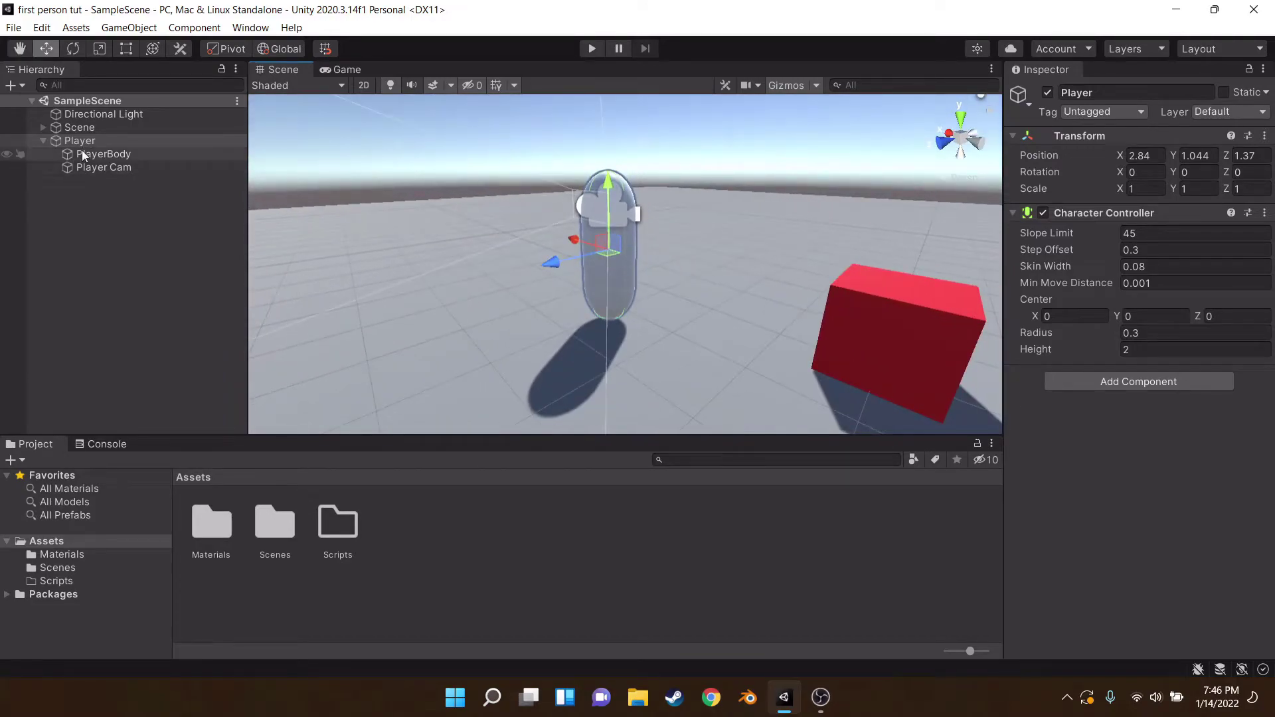
Step: Create an empty child object named GroundCheck under PlayerBody
{"action": "right_click", "coordinate": [83, 156]}
{"action": "left_click", "coordinate": [133, 349]}
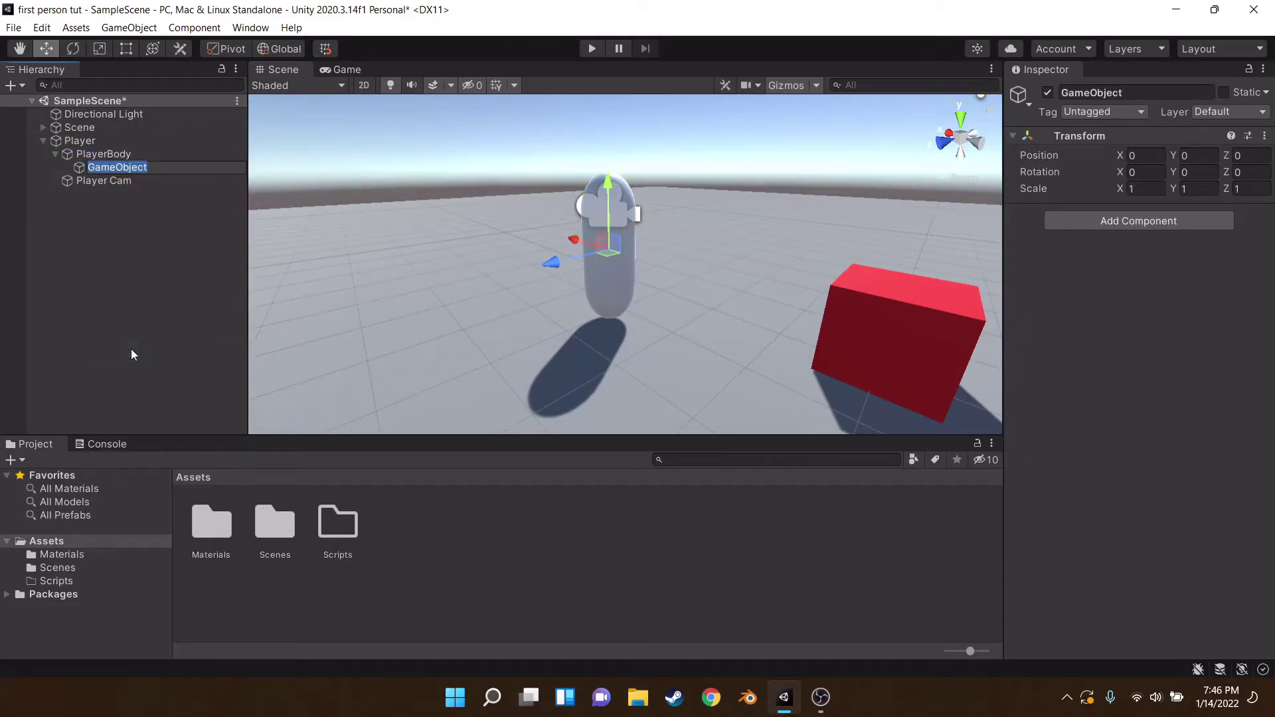
{"action": "type", "text": "GroundCheck"}
{"action": "key", "text": "Return"}
Step: Place GroundCheck at the base of the capsule with a Y position of -0.95 and save the scene
{"action": "right_click_drag", "start_coordinate": [356, 246], "coordinate": [531, 279]}
{"action": "left_click", "coordinate": [1192, 157]}
{"action": "type", "text": "-"}
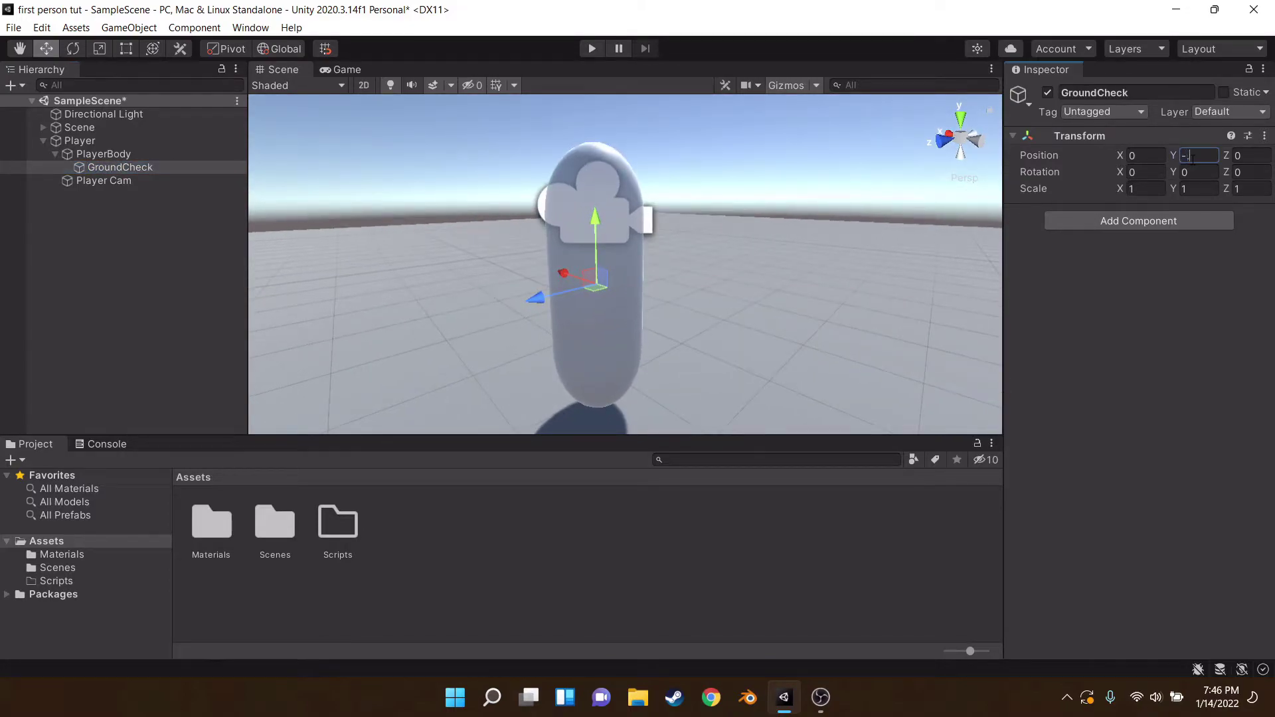
{"action": "type", "text": "0.95"}
{"action": "key", "text": "ctrl+s"}
{"action": "right_click_drag", "start_coordinate": [712, 287], "coordinate": [631, 278]}
{"action": "key", "text": "w"}
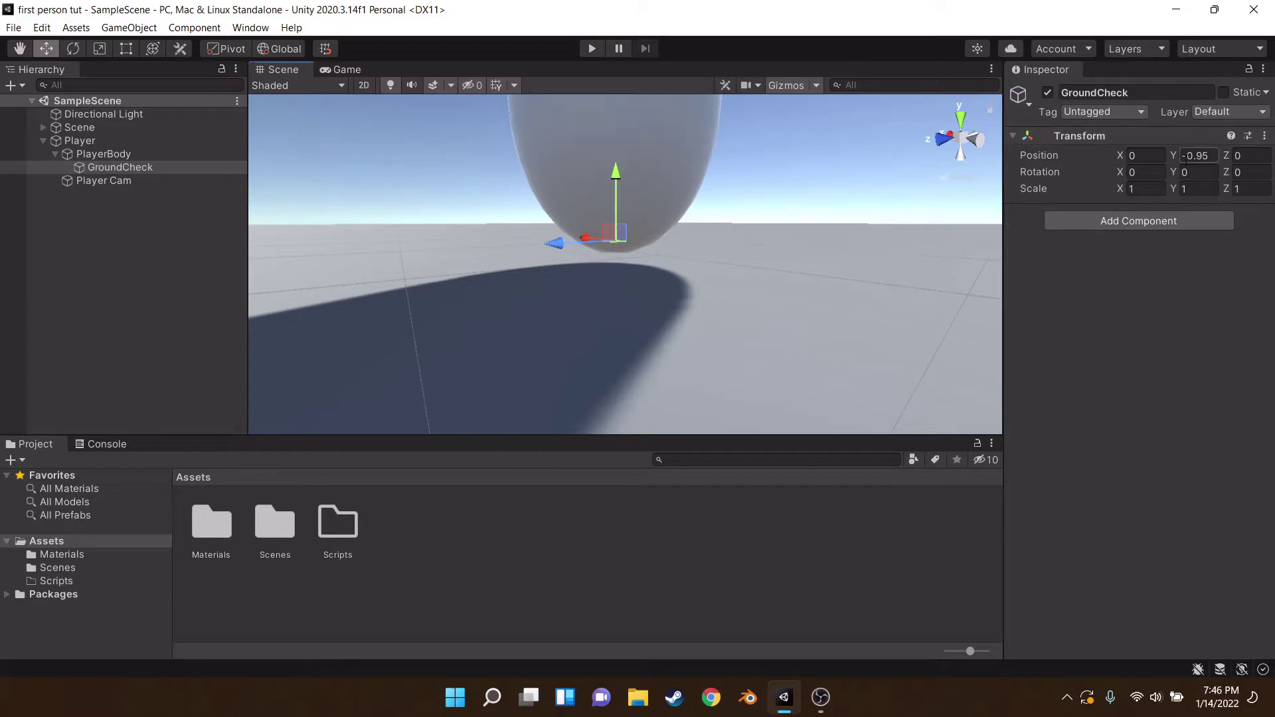
{"action": "left_click", "coordinate": [1211, 156]}
{"action": "right_click_drag", "start_coordinate": [692, 236], "coordinate": [608, 252]}
{"action": "left_click", "coordinate": [701, 202]}
{"action": "scroll", "coordinate": [539, 246], "scroll_direction": "up", "scroll_amount": 5}
{"action": "scroll", "coordinate": [551, 259], "scroll_direction": "down", "scroll_amount": 5}
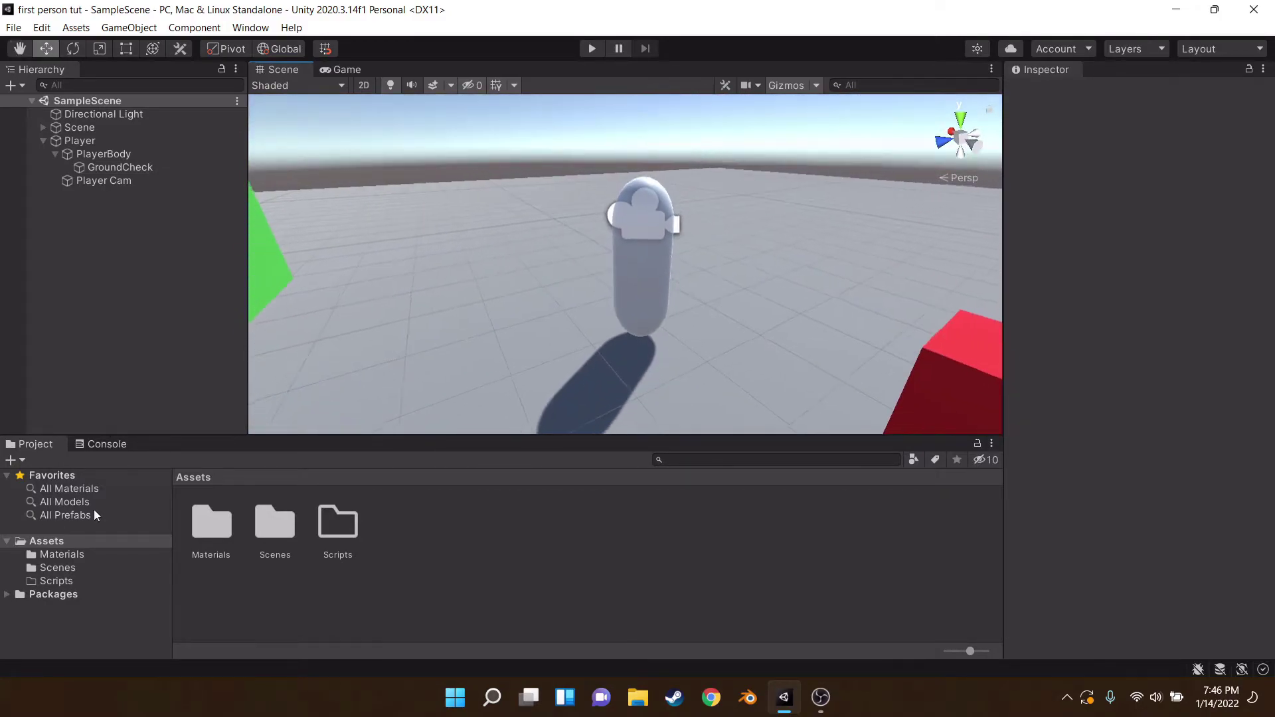
Step: Try the red Box material from the Materials folder on the player capsule
{"action": "left_click", "coordinate": [230, 552]}
{"action": "double_click", "coordinate": [228, 552]}
{"action": "left_click_drag", "start_coordinate": [217, 533], "coordinate": [643, 298]}
{"action": "right_click_drag", "start_coordinate": [643, 299], "coordinate": [570, 250]}
{"action": "scroll", "coordinate": [569, 249], "scroll_direction": "down", "scroll_amount": 3}
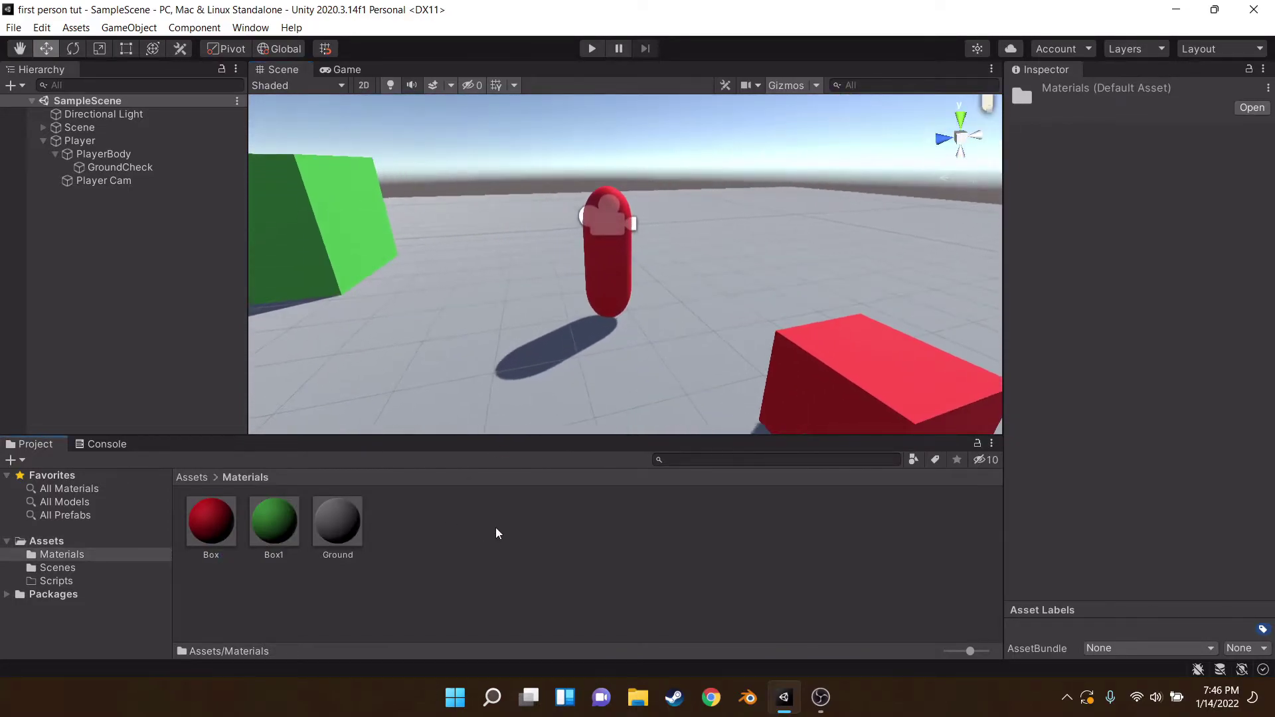
Step: Create a material named Player in the Materials folder and apply it to the player capsule
{"action": "right_click", "coordinate": [488, 541]}
{"action": "mouse_move", "coordinate": [664, 117]}
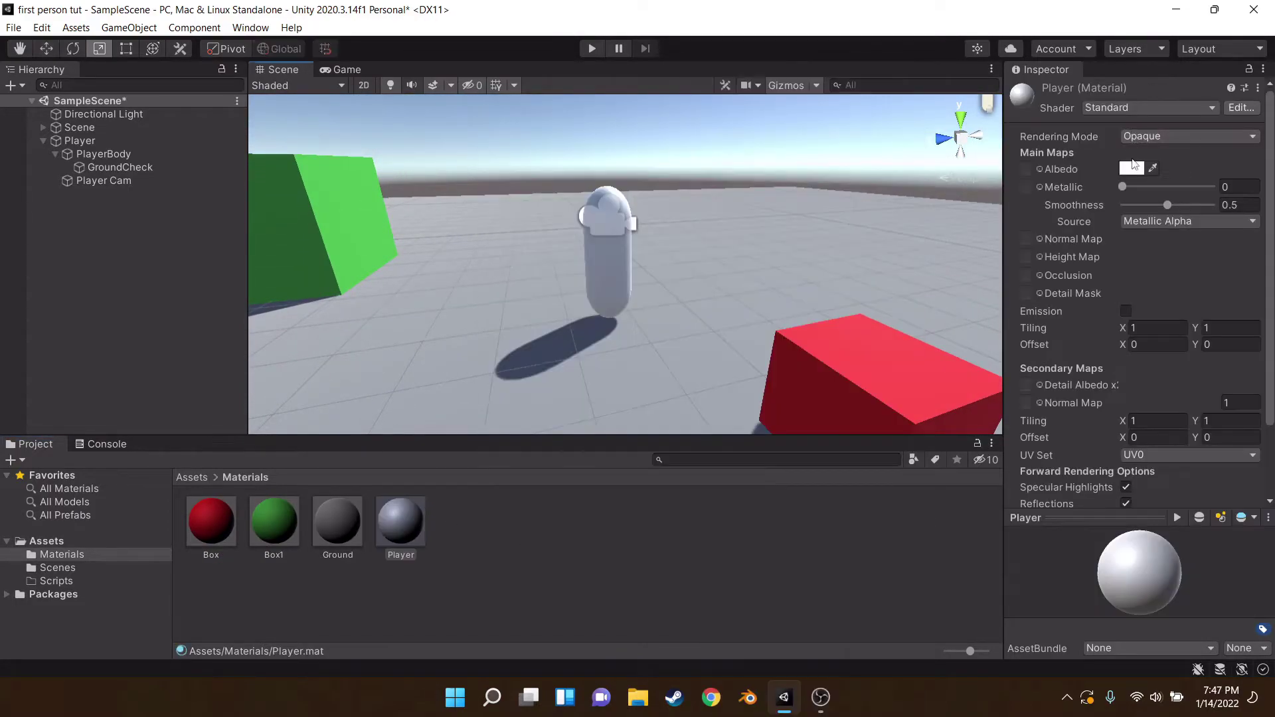
Step: Set the Player material's albedo to the light blue 448FCB
{"action": "left_click", "coordinate": [1136, 169]}
{"action": "left_click", "coordinate": [1101, 338]}
{"action": "left_click_drag", "start_coordinate": [1124, 325], "coordinate": [1187, 276]}
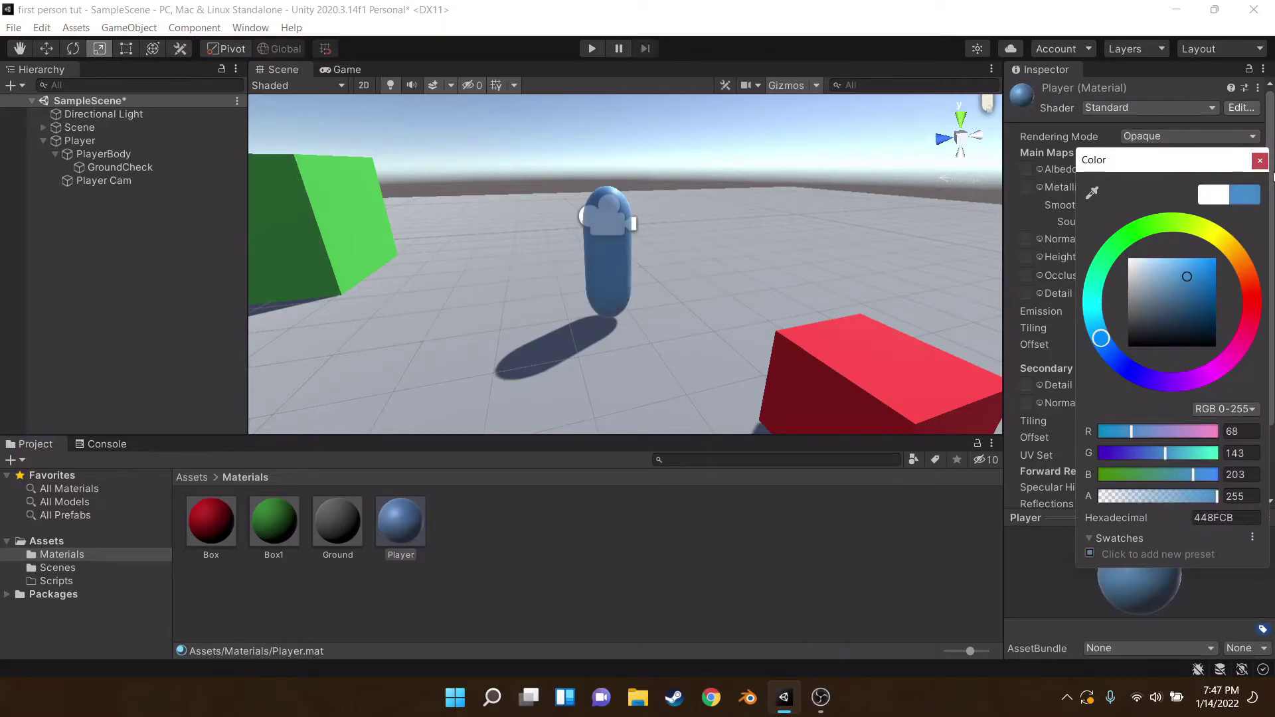
{"action": "left_click", "coordinate": [1260, 160]}
Step: Set the Player material's smoothness to 0 and its albedo to blue 006AB5, and save the scene
{"action": "left_click_drag", "start_coordinate": [1148, 206], "coordinate": [1119, 203]}
{"action": "left_click", "coordinate": [1153, 168]}
{"action": "left_click", "coordinate": [1141, 172]}
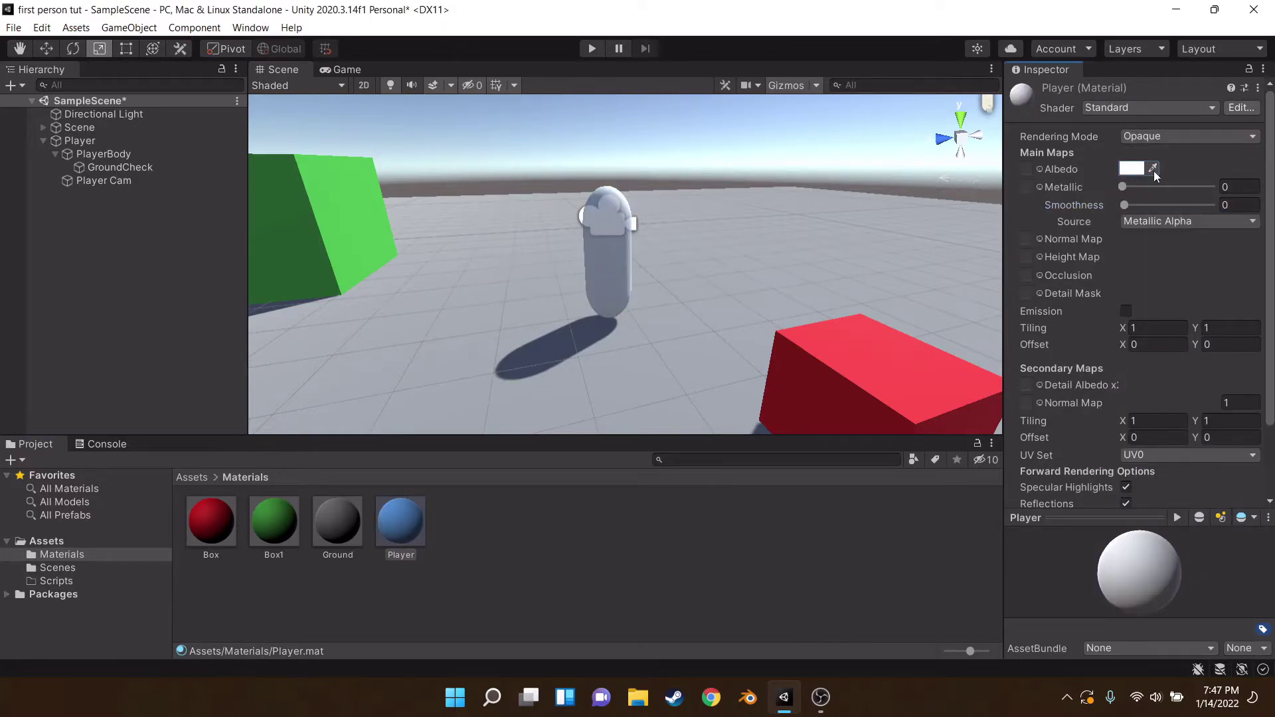
{"action": "left_click", "coordinate": [1138, 168]}
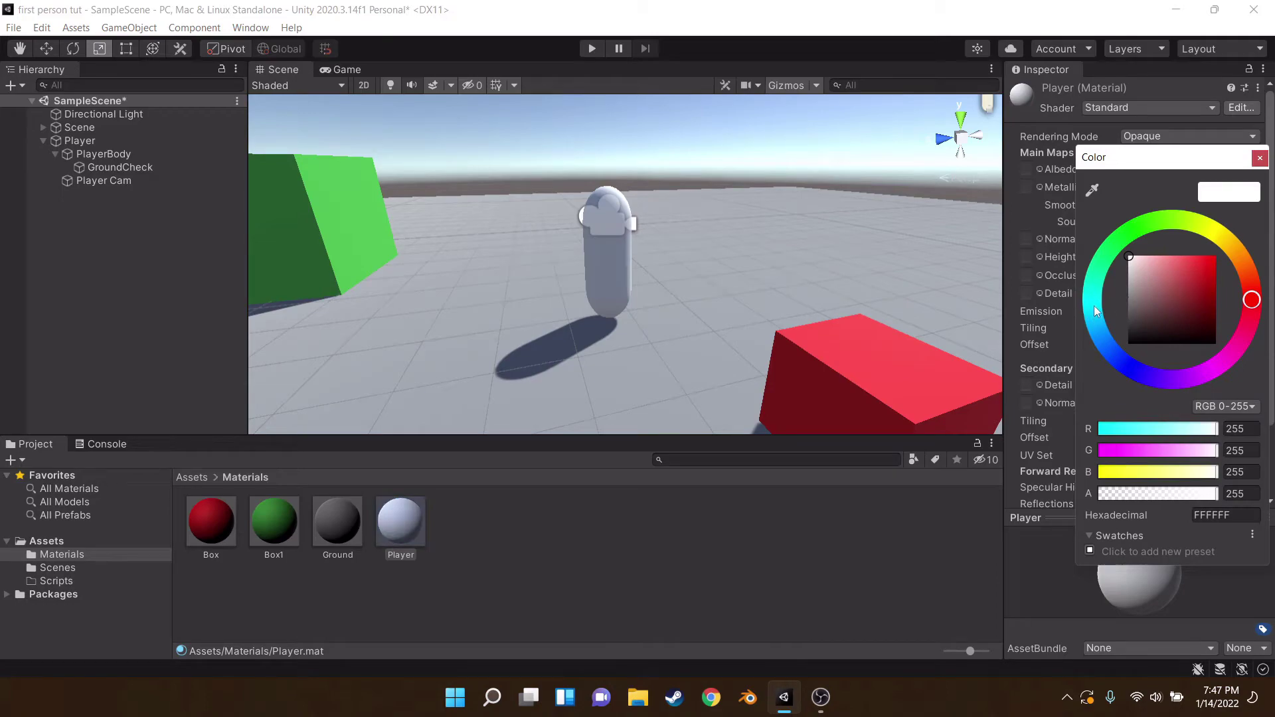
{"action": "left_click_drag", "start_coordinate": [1094, 306], "coordinate": [1101, 334]}
{"action": "left_click_drag", "start_coordinate": [1155, 300], "coordinate": [1233, 283]}
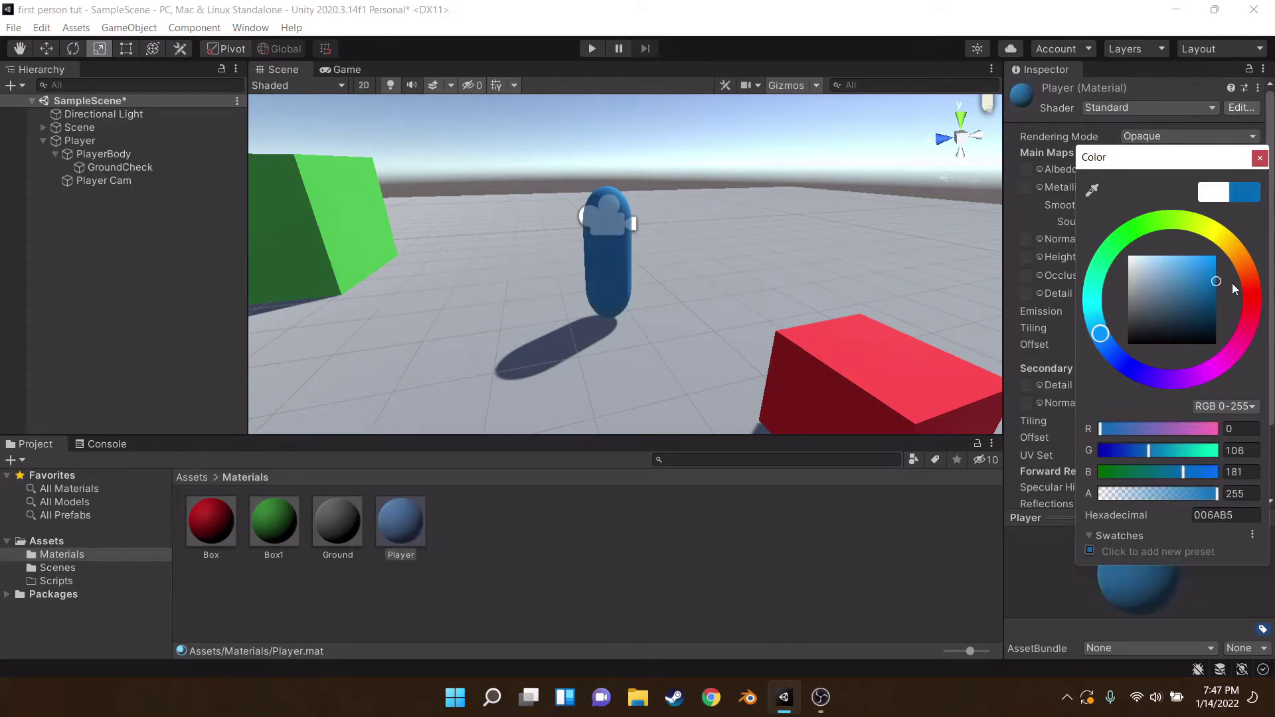
{"action": "left_click", "coordinate": [1261, 158]}
{"action": "key", "text": "ctrl+s"}
{"action": "right_click_drag", "start_coordinate": [592, 250], "coordinate": [606, 273]}
Step: Return to the Assets folder and examine the components of Player, PlayerBody and Player Cam
{"action": "left_click", "coordinate": [191, 479]}
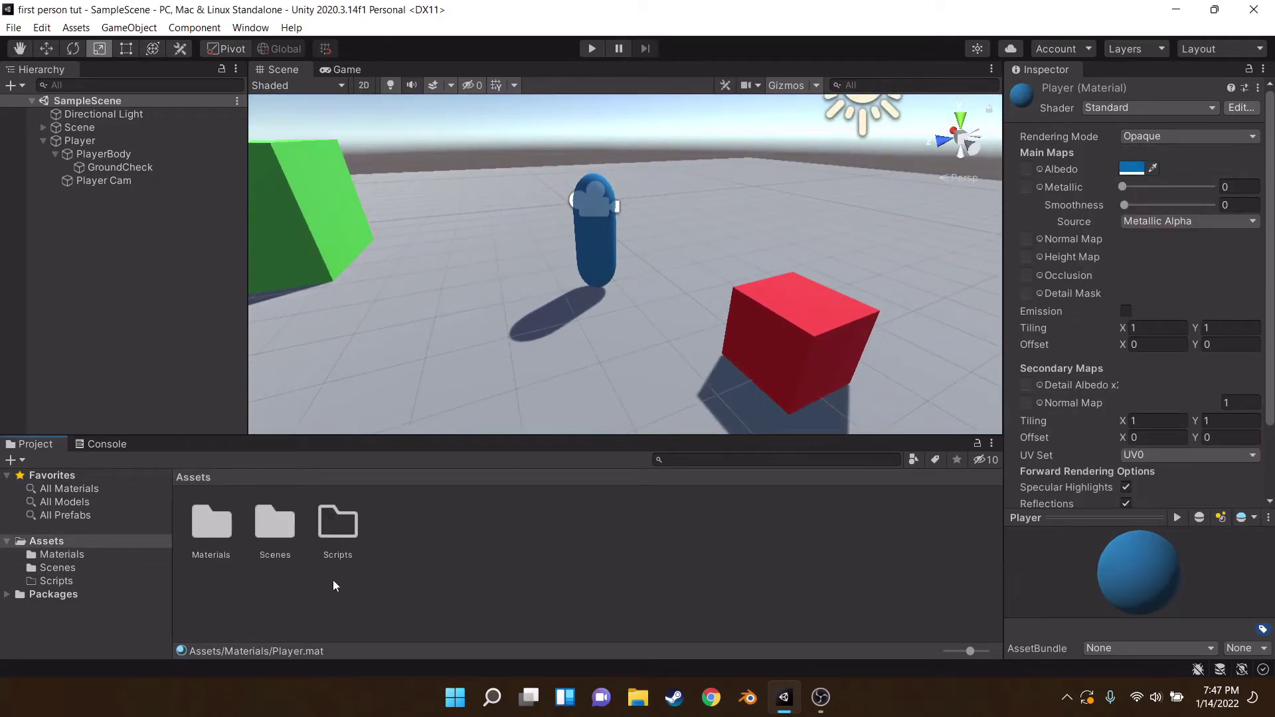
{"action": "left_click", "coordinate": [77, 140]}
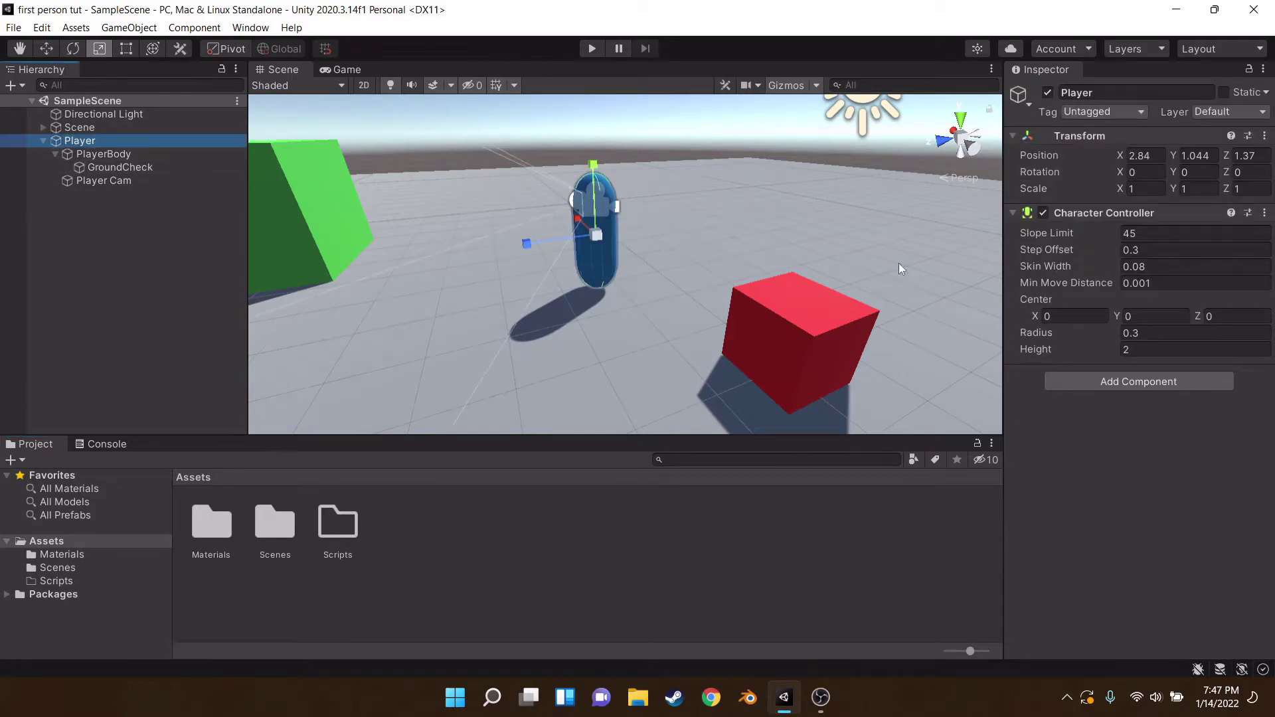
{"action": "left_click", "coordinate": [117, 181]}
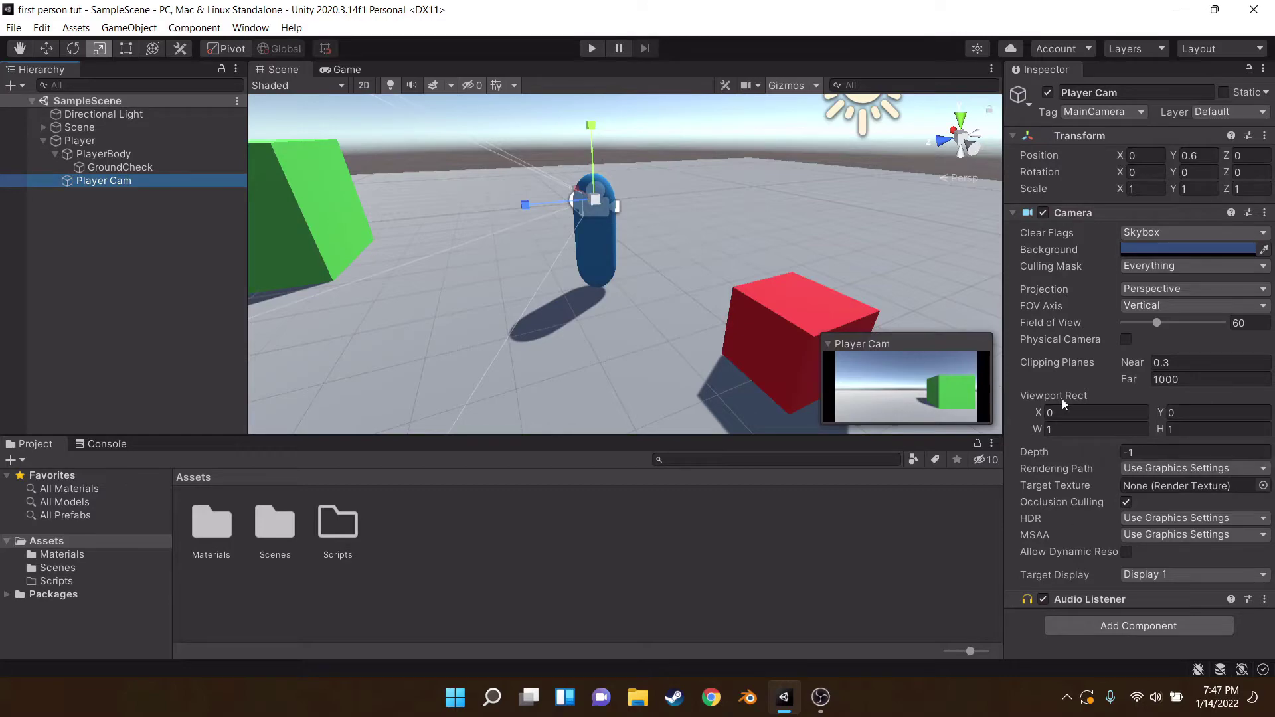
{"action": "left_click", "coordinate": [83, 154]}
{"action": "left_click", "coordinate": [78, 140]}
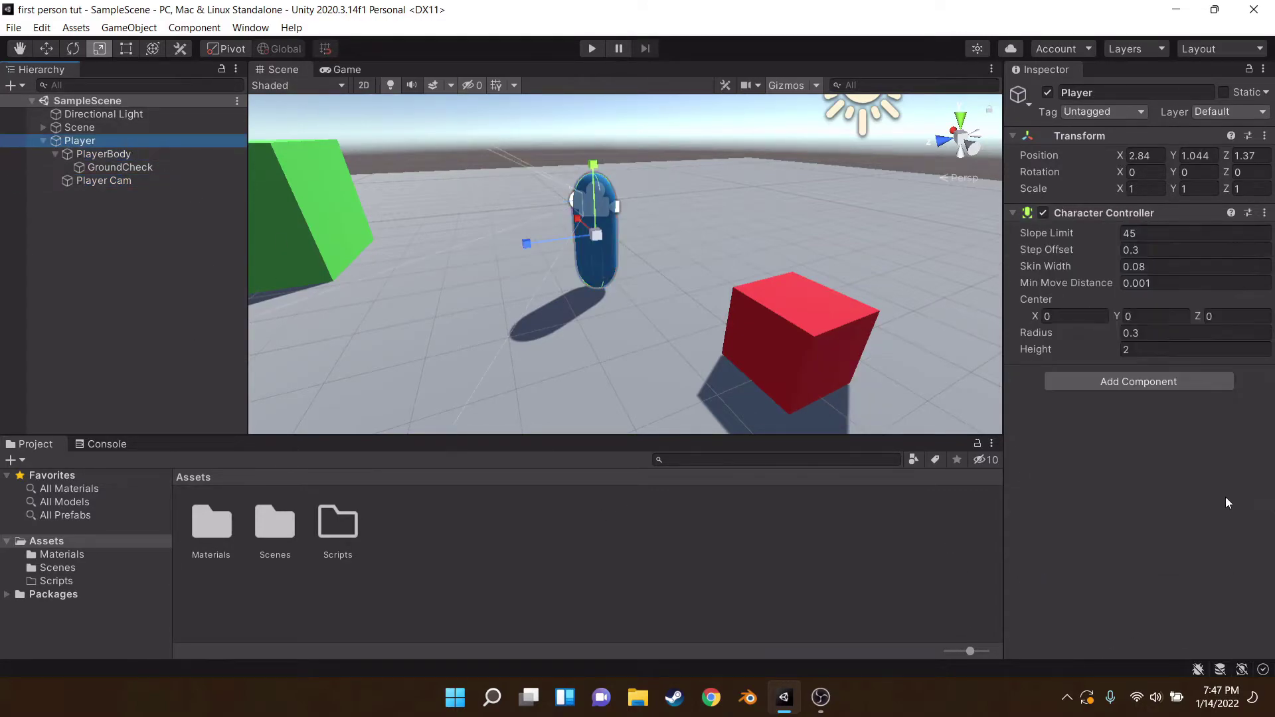
{"action": "left_click", "coordinate": [1121, 387]}
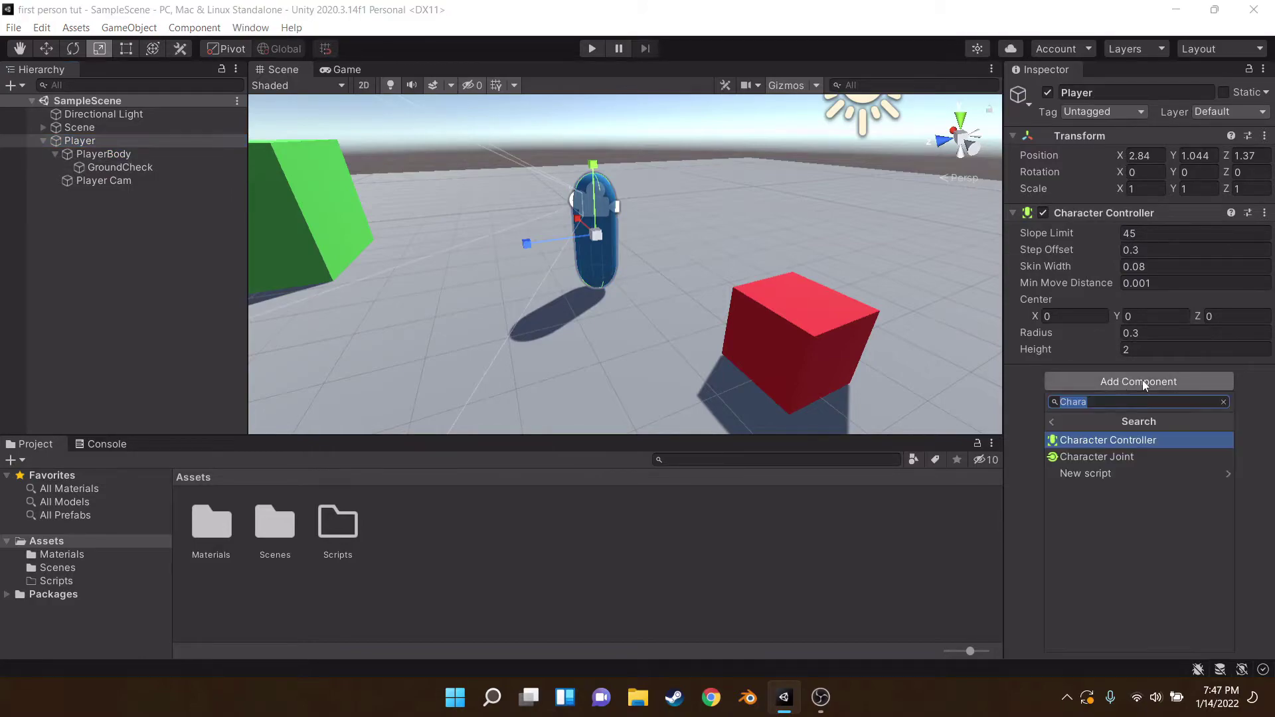
{"action": "key", "text": "w"}
{"action": "right_click_drag", "start_coordinate": [645, 251], "coordinate": [628, 214]}
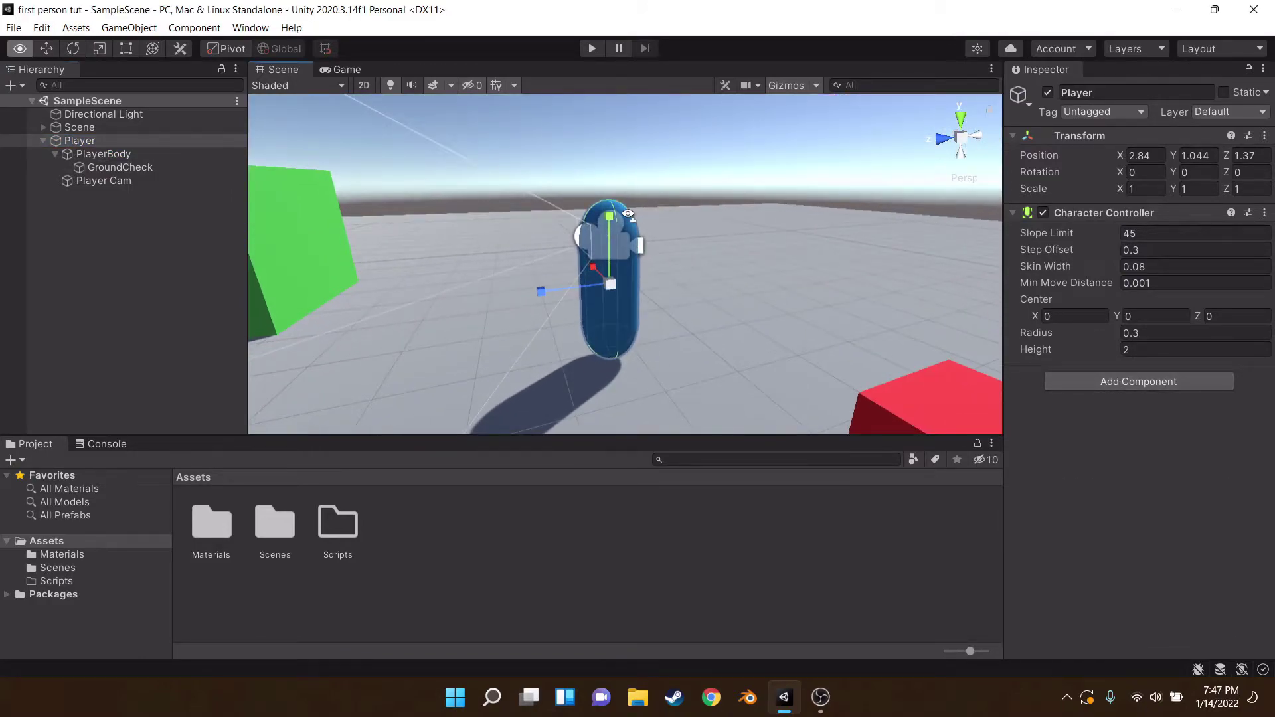
{"action": "left_click_drag", "start_coordinate": [627, 214], "coordinate": [618, 423], "text": "alt"}
{"action": "key", "text": "w"}
{"action": "scroll", "coordinate": [645, 230], "scroll_direction": "down", "scroll_amount": 3}
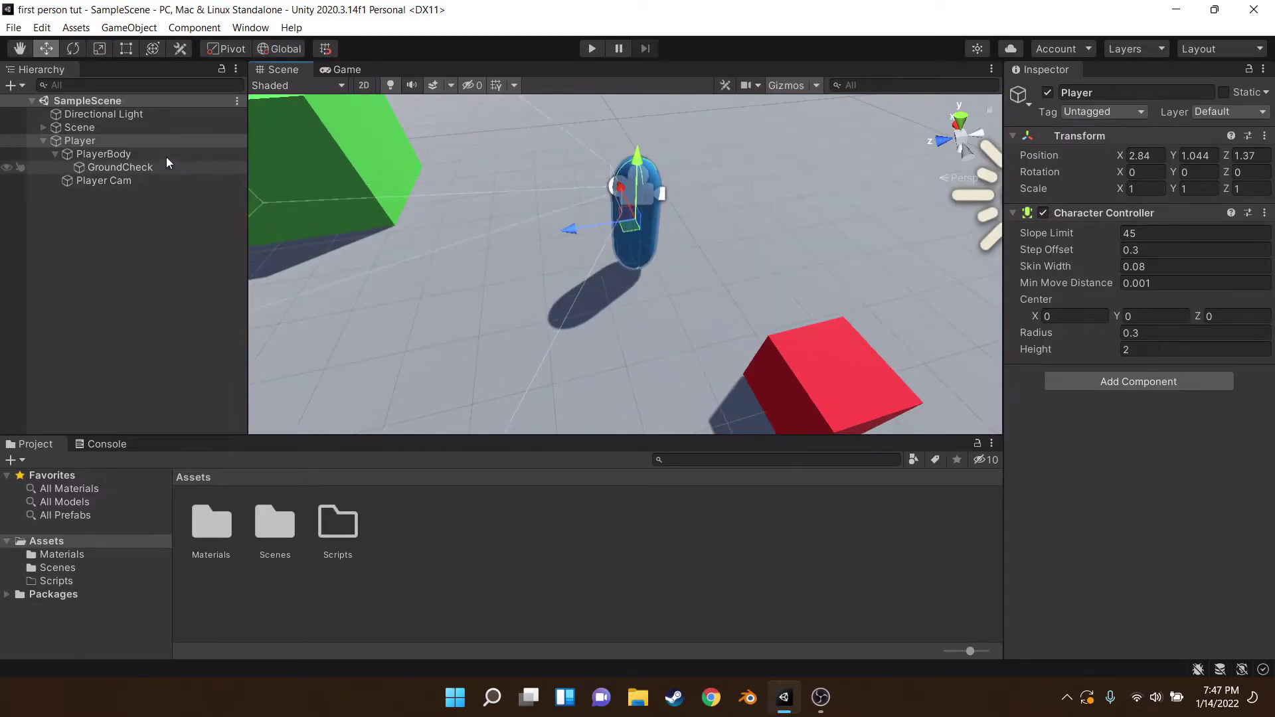
Step: Try moving PlayerBody on its own away from the Player Cam, and undo the move
{"action": "left_click", "coordinate": [145, 154]}
{"action": "left_click_drag", "start_coordinate": [629, 228], "coordinate": [787, 207]}
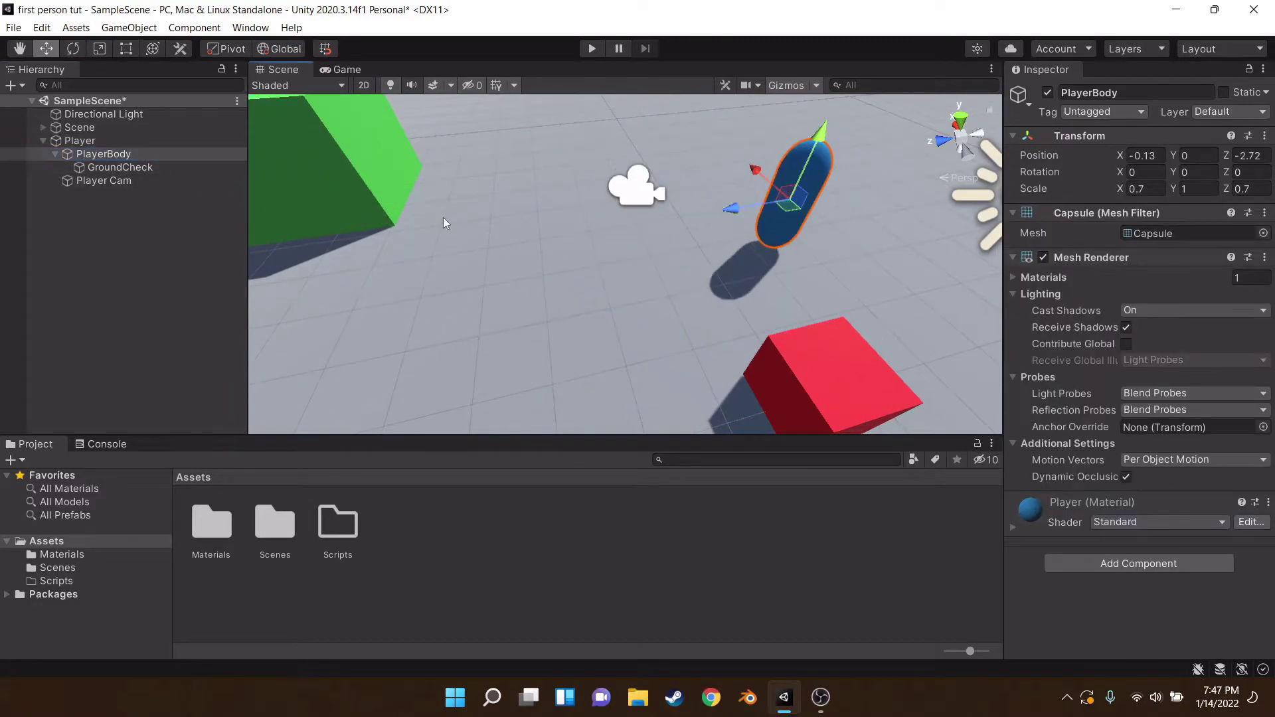
{"action": "left_click", "coordinate": [95, 185]}
{"action": "key", "text": "ctrl+z"}
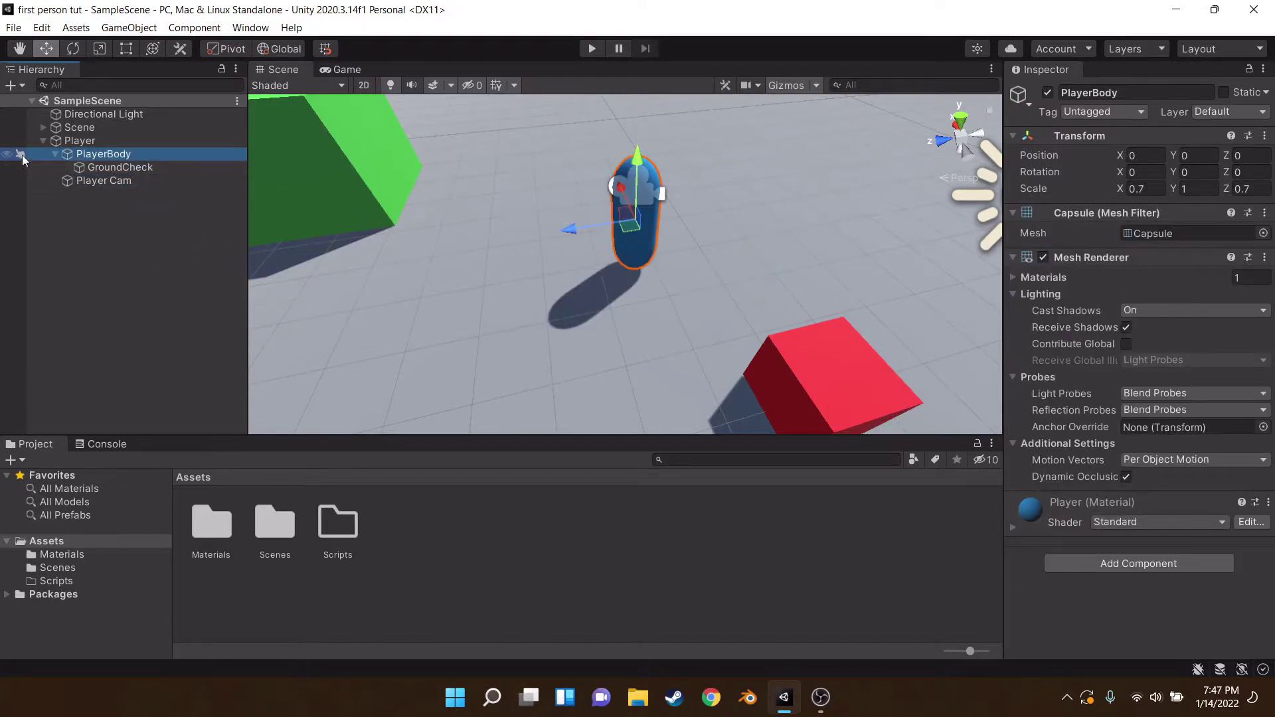
Step: Assign the built-in Player tag to the Player parent object
{"action": "left_click", "coordinate": [65, 143]}
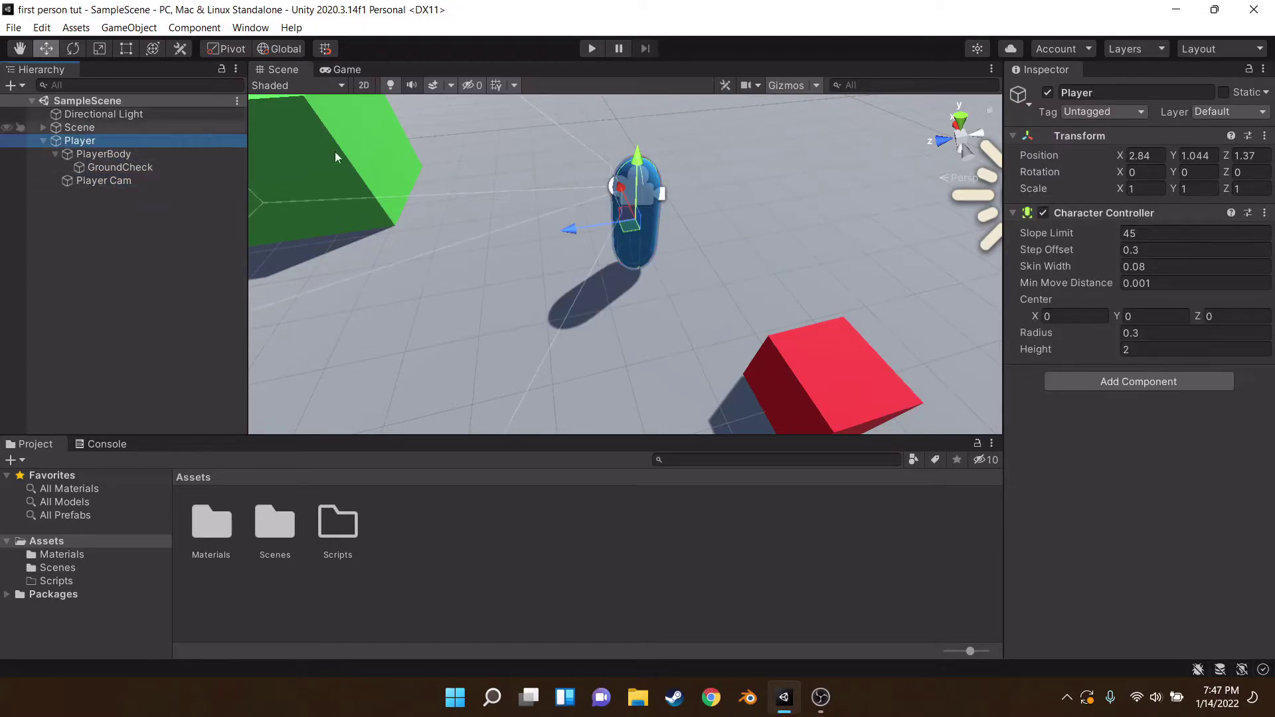
{"action": "right_click_drag", "start_coordinate": [638, 236], "coordinate": [633, 225]}
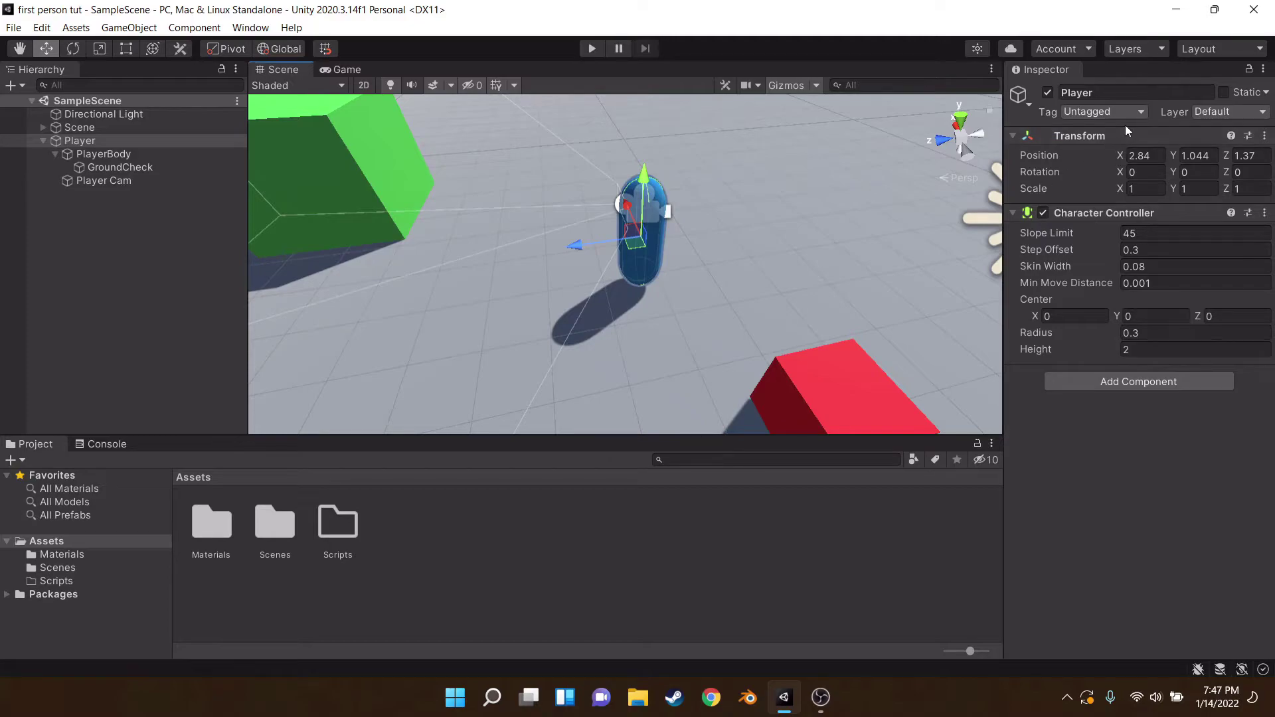
{"action": "left_click", "coordinate": [1093, 111]}
{"action": "left_click", "coordinate": [1113, 218]}
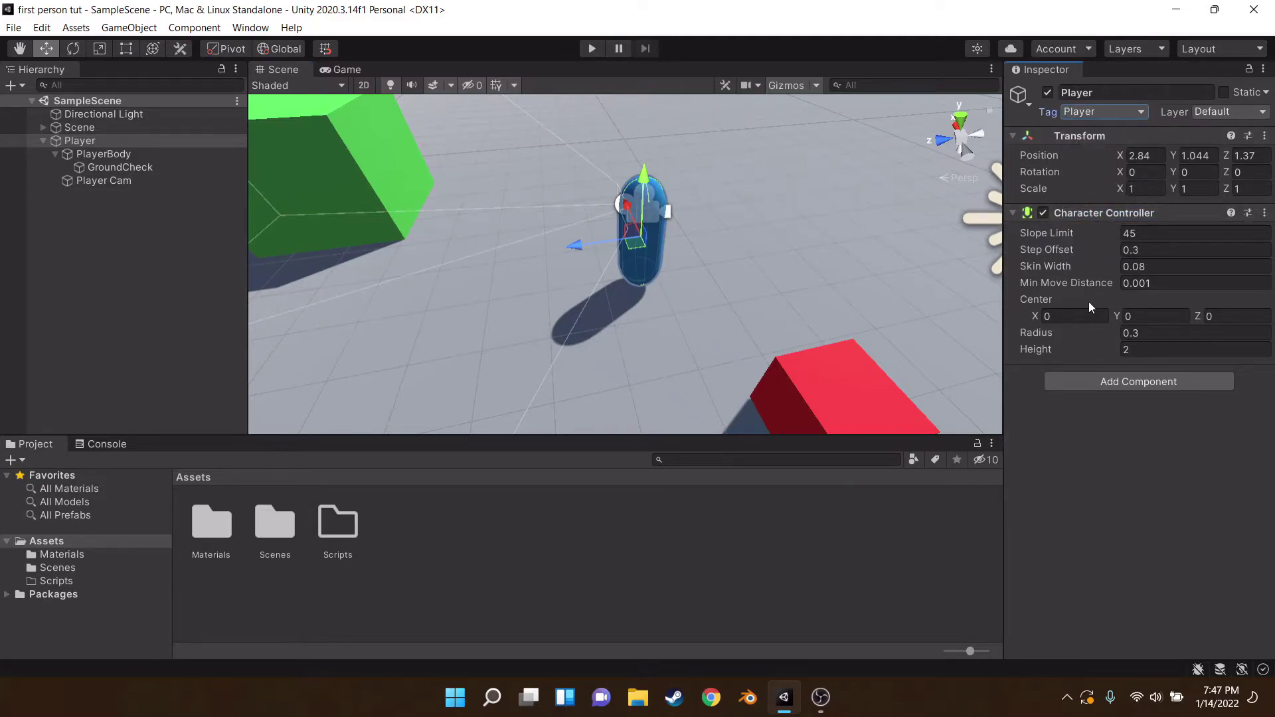
Step: Create a new script named PlayerMovement and attach it as a component to the Player object
{"action": "left_click", "coordinate": [1070, 381]}
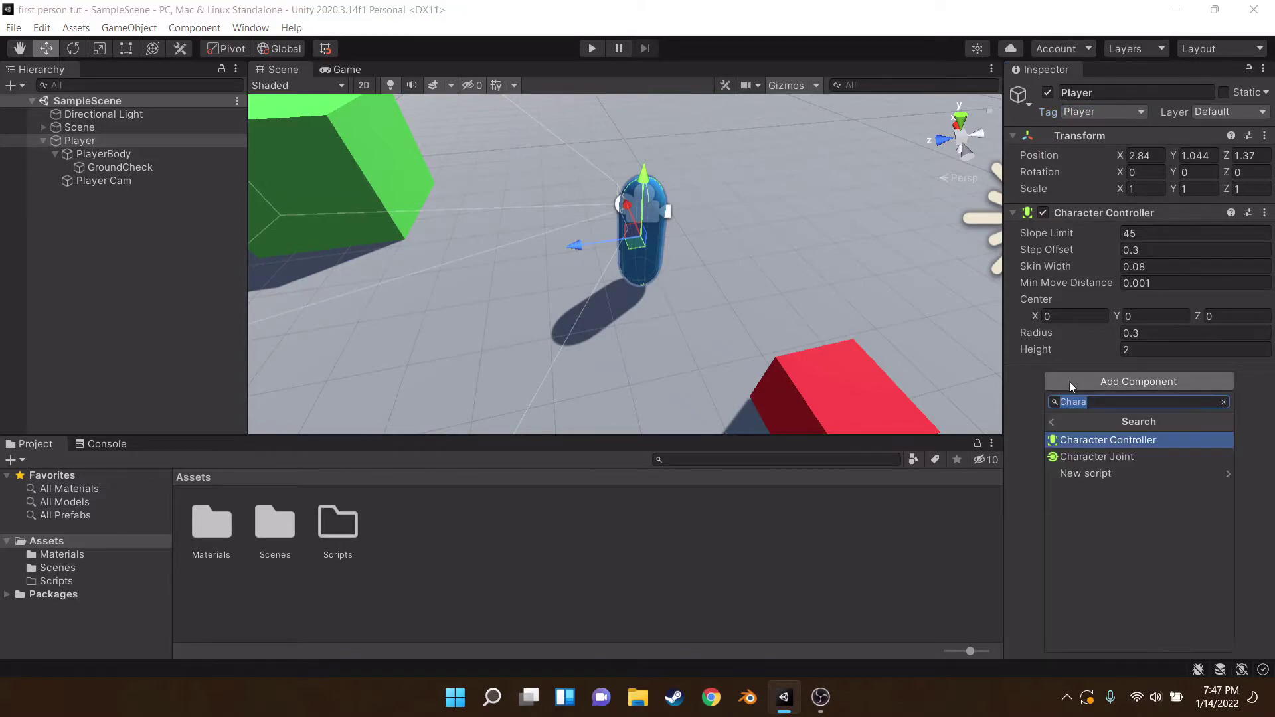
{"action": "key", "text": "BackSpace"}
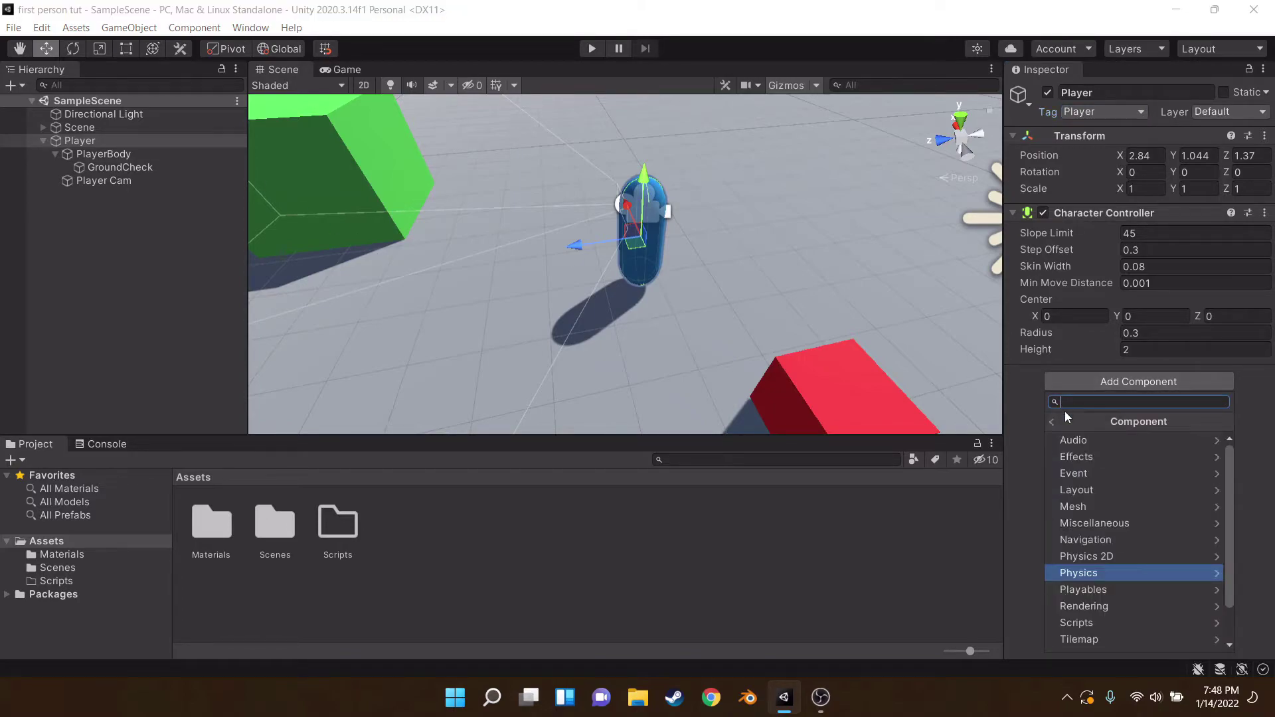
{"action": "type", "text": "PlayerMo"}
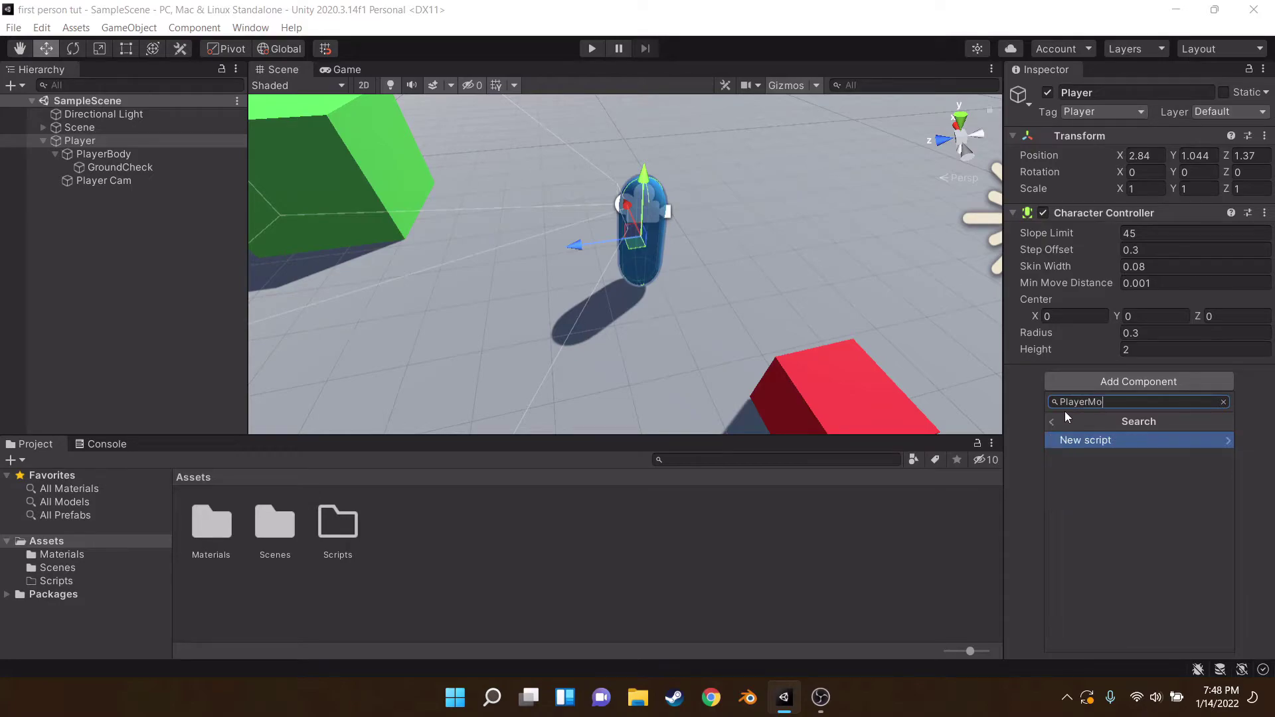
{"action": "type", "text": "vement"}
{"action": "key", "text": "Return"}
{"action": "key", "text": "Return"}
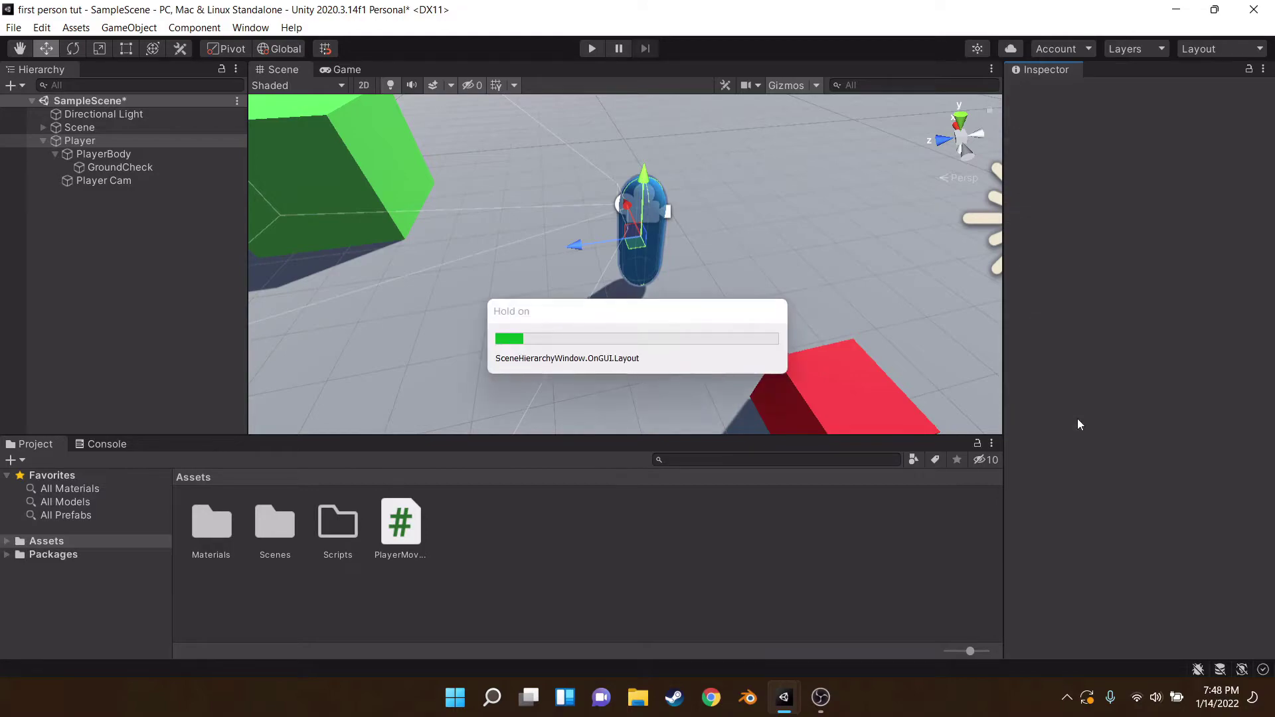
Step: Create a second new script named MouseLook and attach it as a component to the Player object
{"action": "left_click", "coordinate": [1078, 425]}
{"action": "type", "text": "Mouse"}
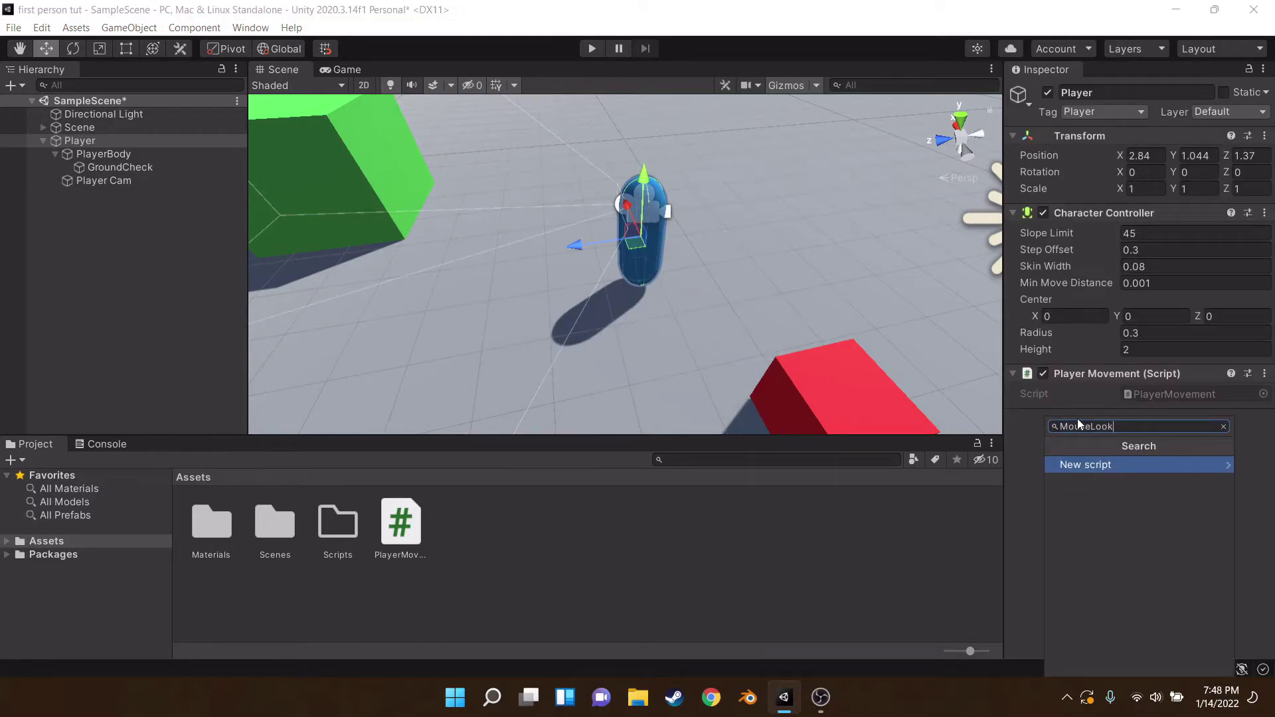
{"action": "type", "text": "Look"}
{"action": "key", "text": "Return"}
{"action": "key", "text": "Return"}
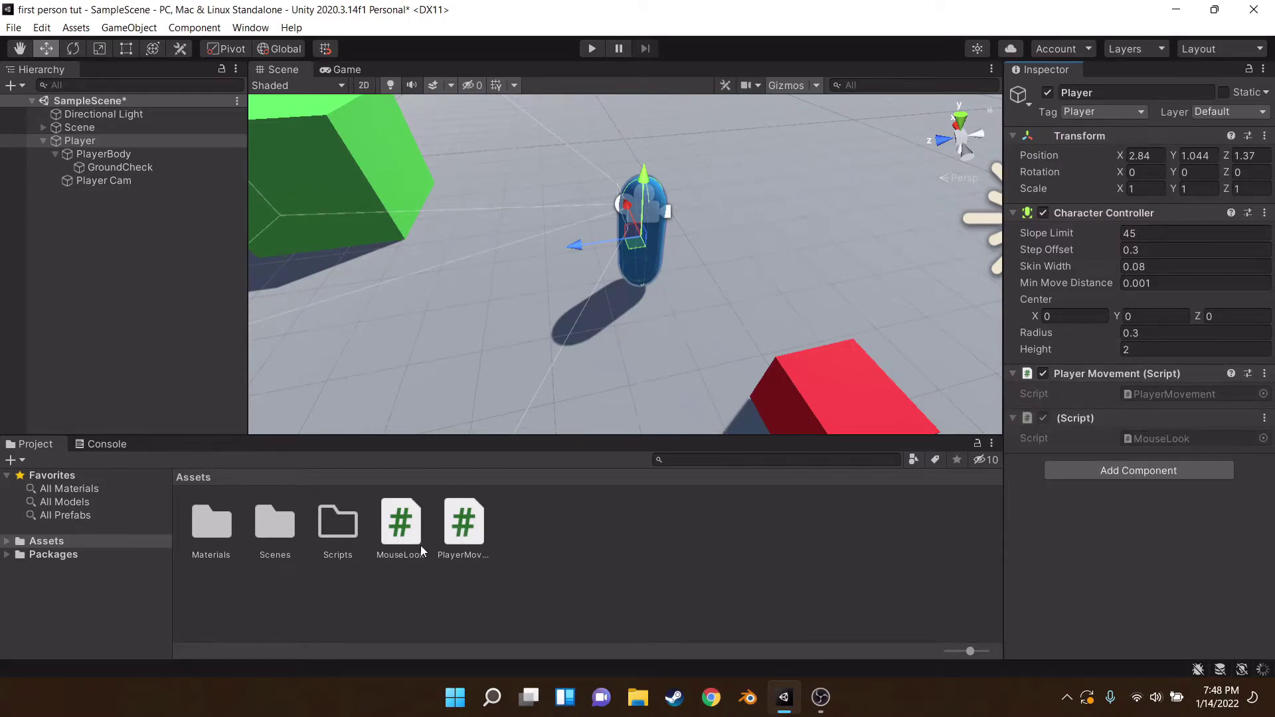
Step: Move the MouseLook and PlayerMovement scripts into the Scripts folder, and select MouseLook there
{"action": "left_click_drag", "start_coordinate": [443, 530], "coordinate": [317, 523]}
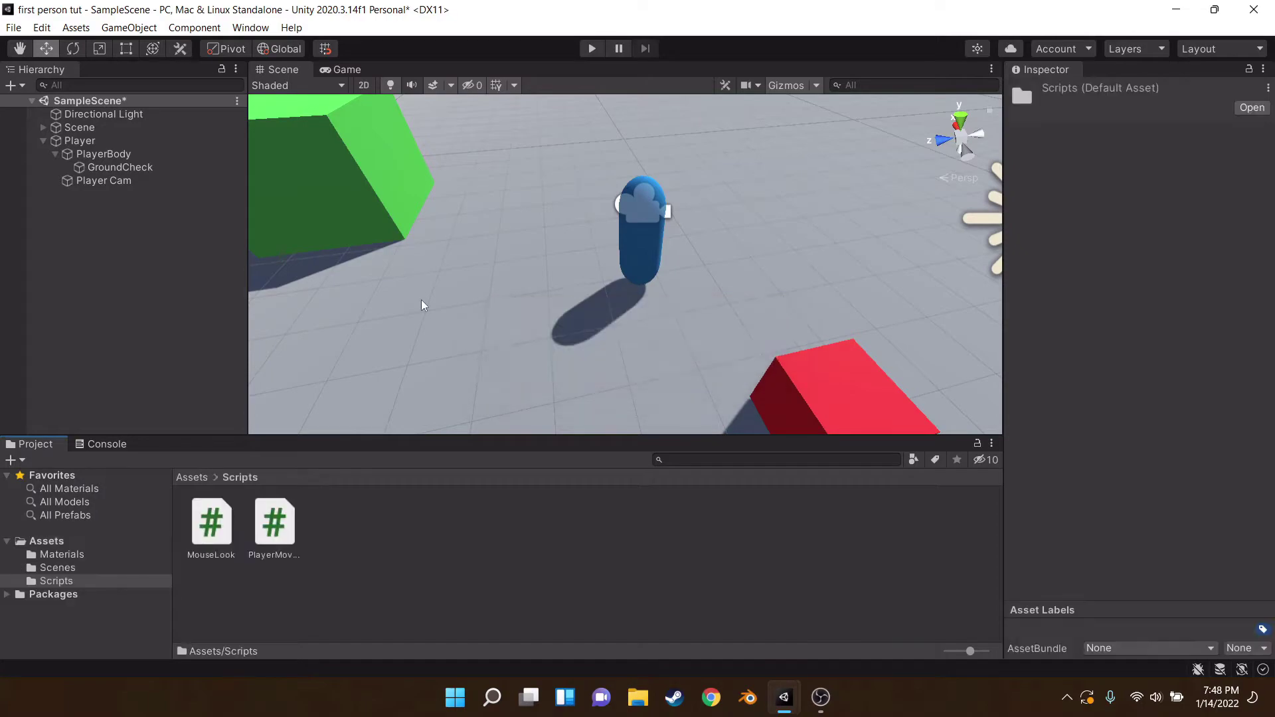
{"action": "left_click", "coordinate": [202, 528]}
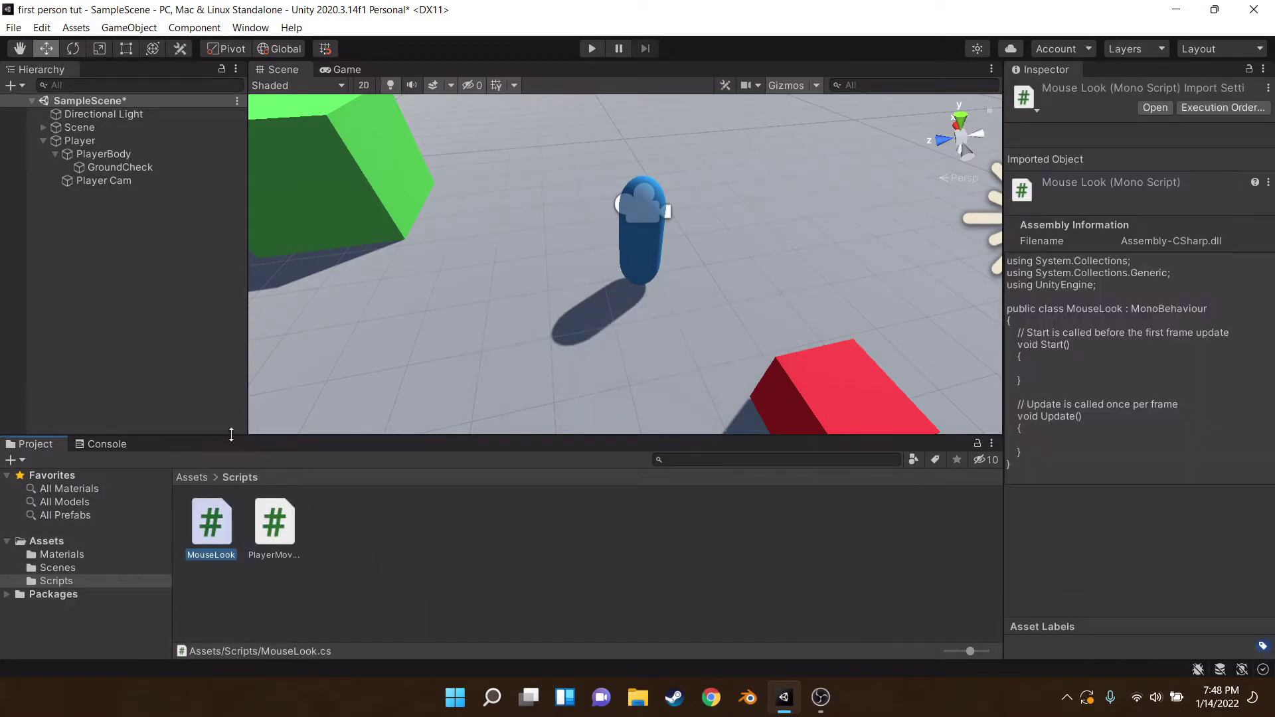